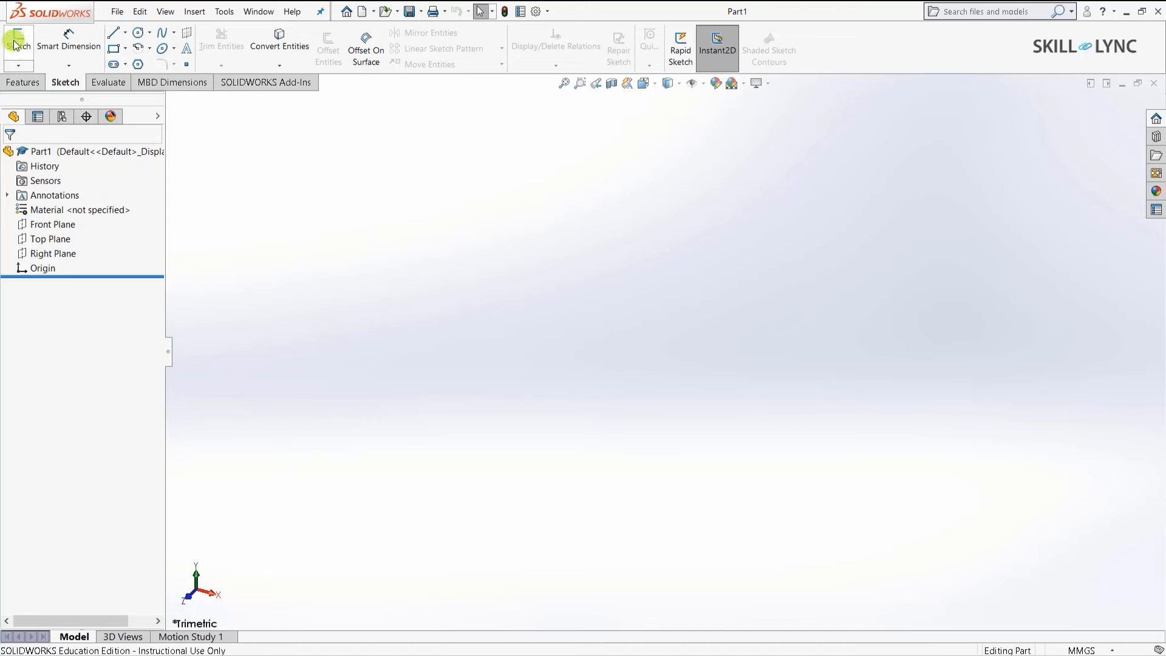
Sketch a center rectangle about 169 mm by 136 mm on the Top Plane, centered on the origin.
{"action": "left_click", "coordinate": [14, 43]}
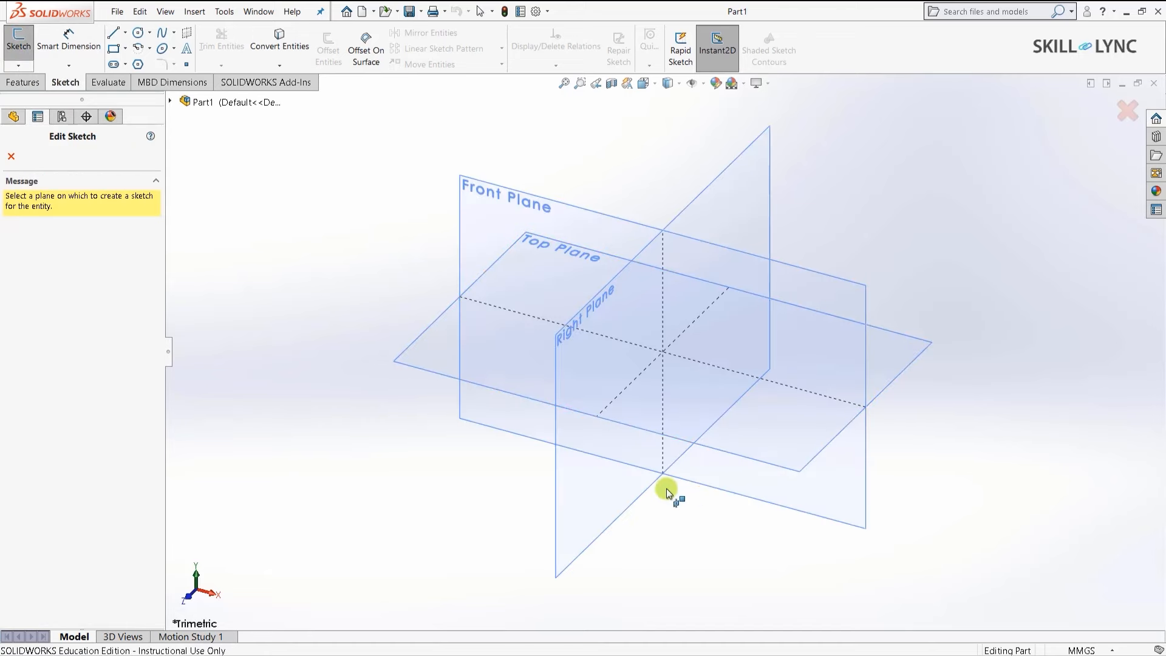
{"action": "left_click", "coordinate": [433, 355]}
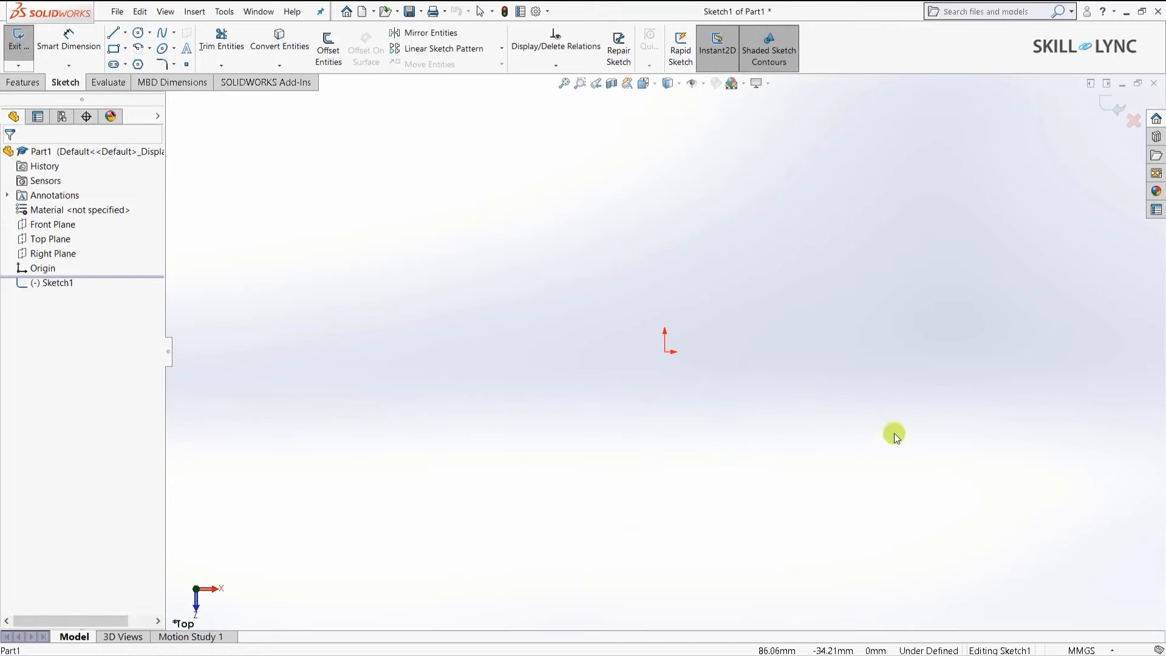
{"action": "left_click", "coordinate": [125, 49]}
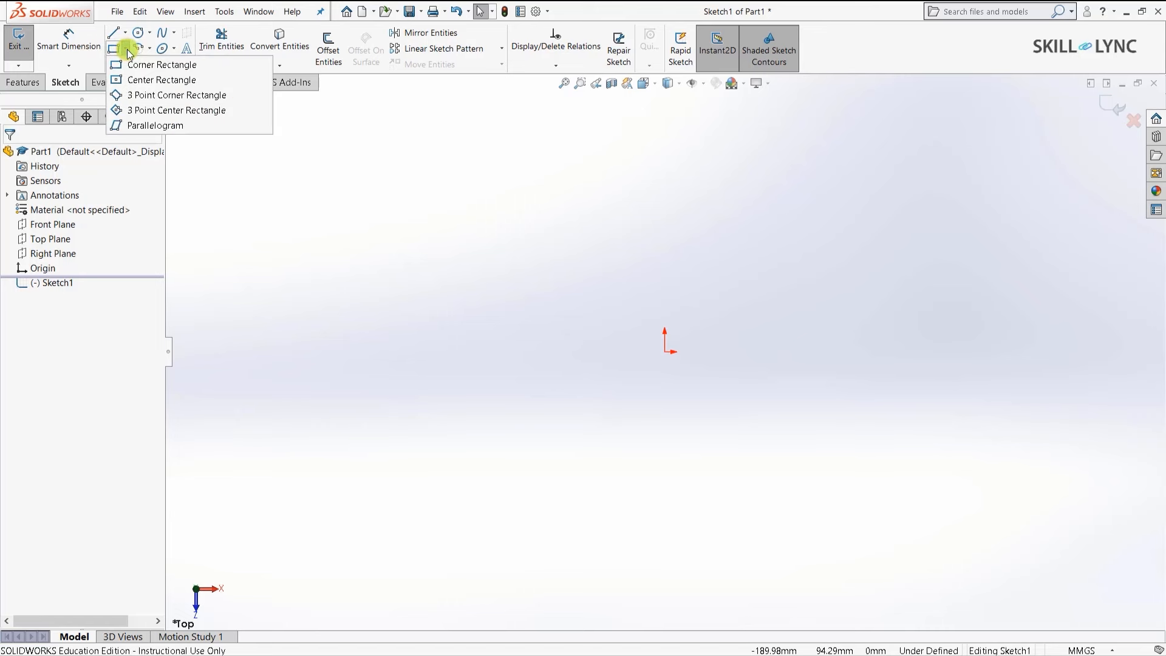
{"action": "left_click", "coordinate": [152, 84]}
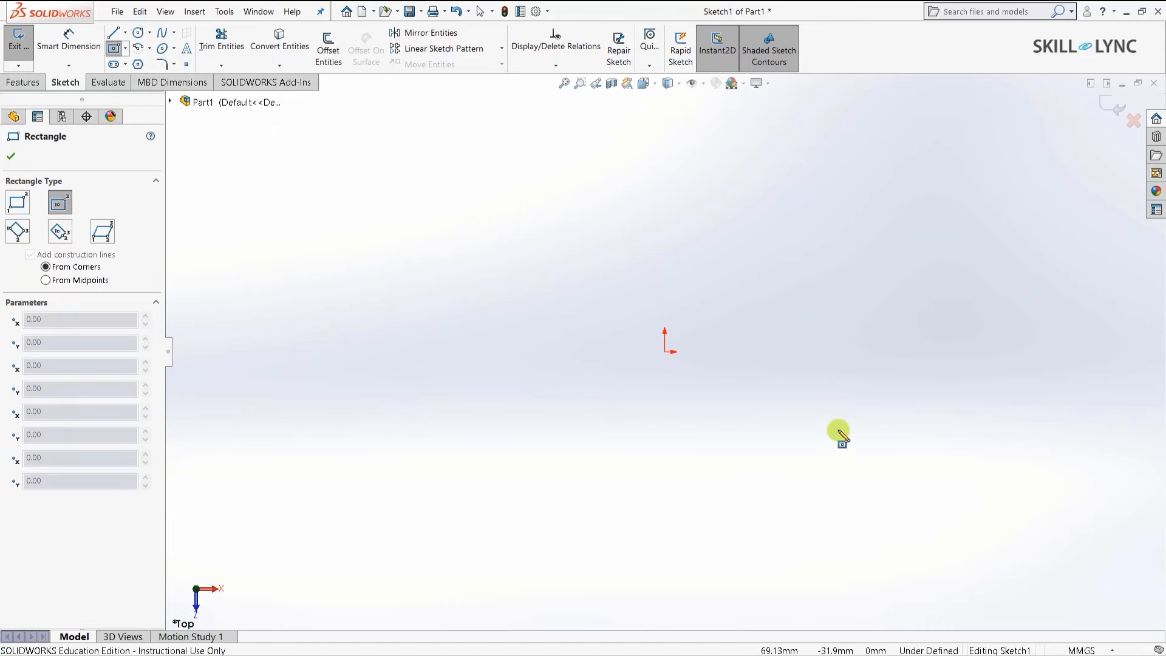
{"action": "left_click_drag", "start_coordinate": [665, 354], "coordinate": [885, 528]}
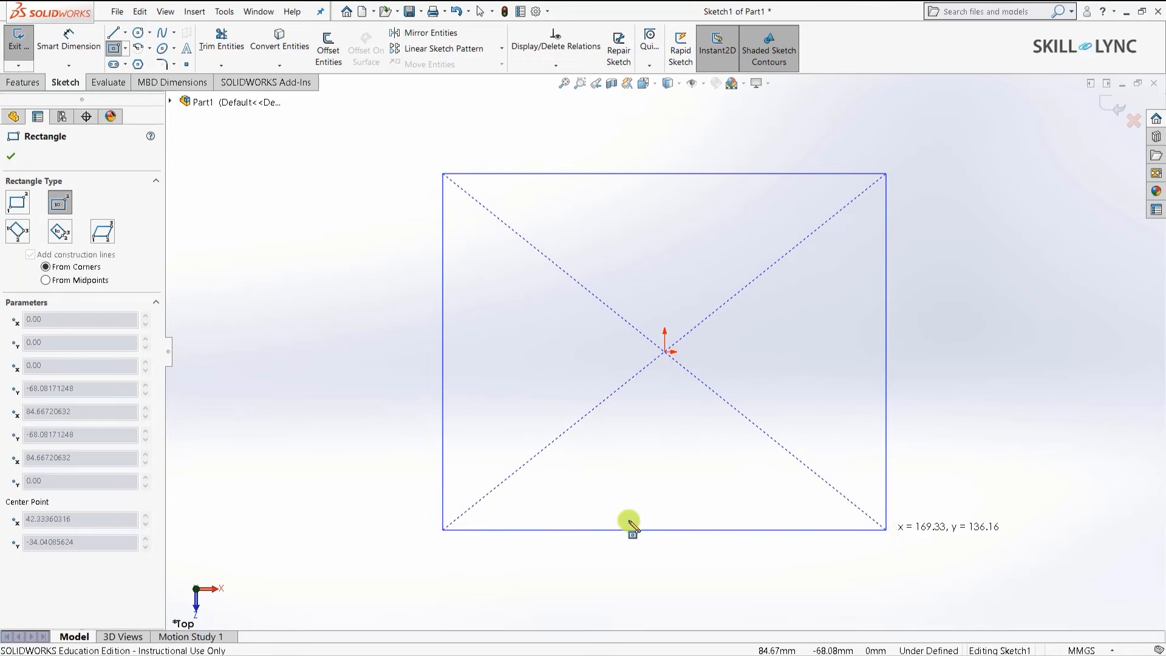
Dimension the rectangle's vertical side to 50 mm.
{"action": "left_click", "coordinate": [82, 37]}
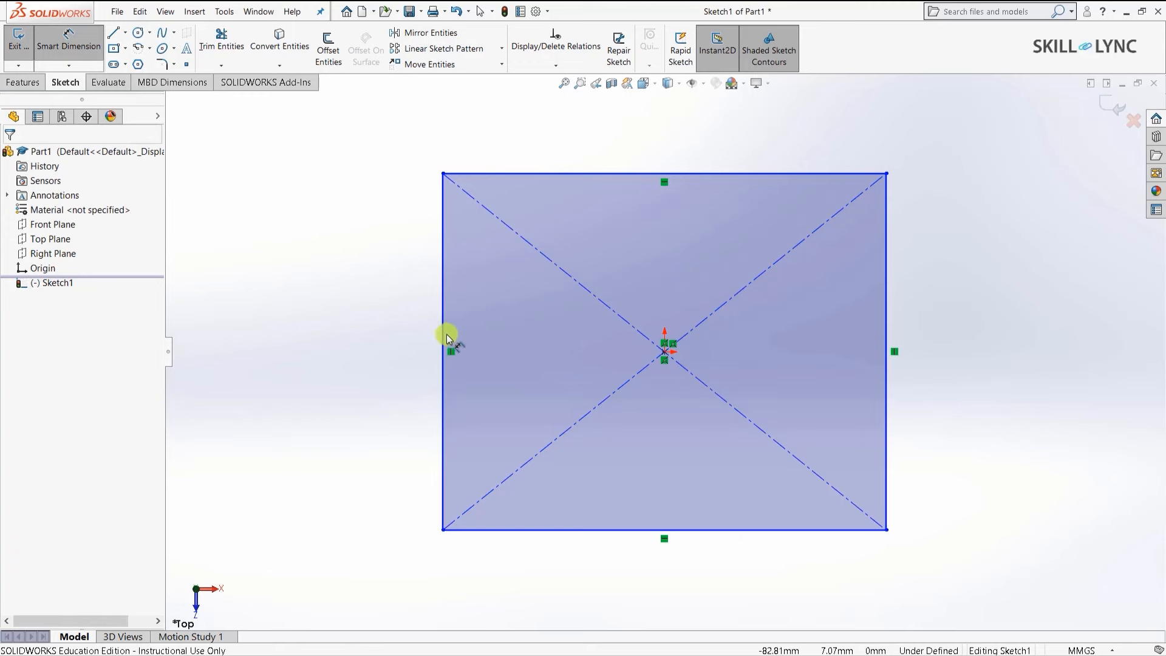
{"action": "left_click", "coordinate": [446, 337]}
{"action": "left_click", "coordinate": [446, 338]}
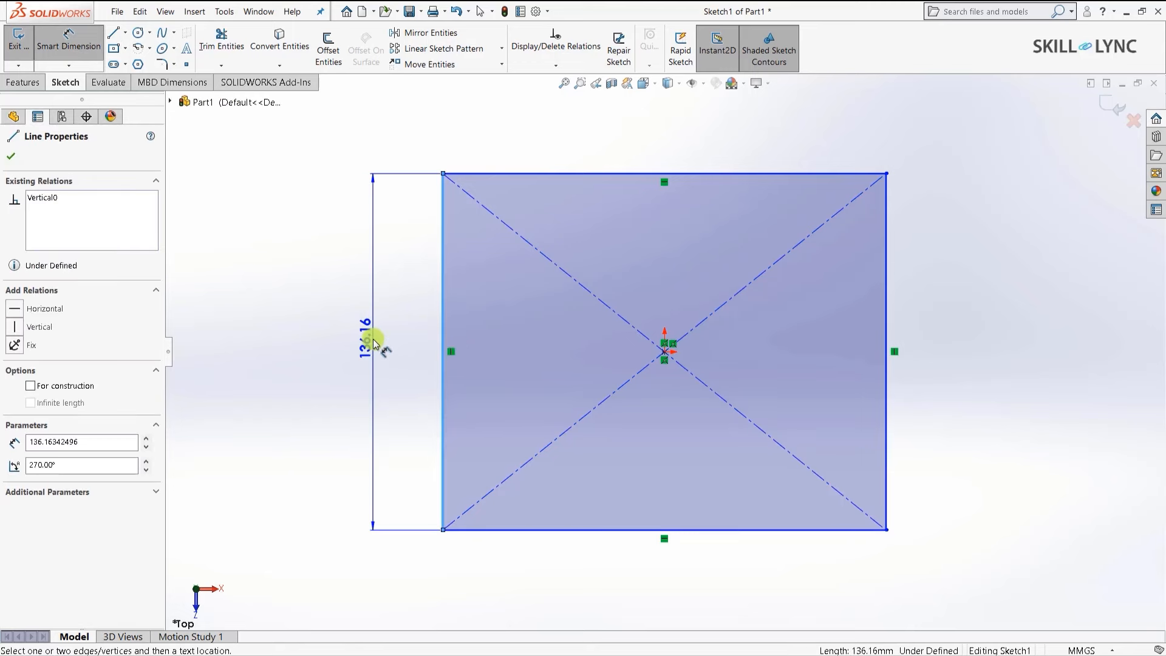
{"action": "left_click", "coordinate": [373, 340]}
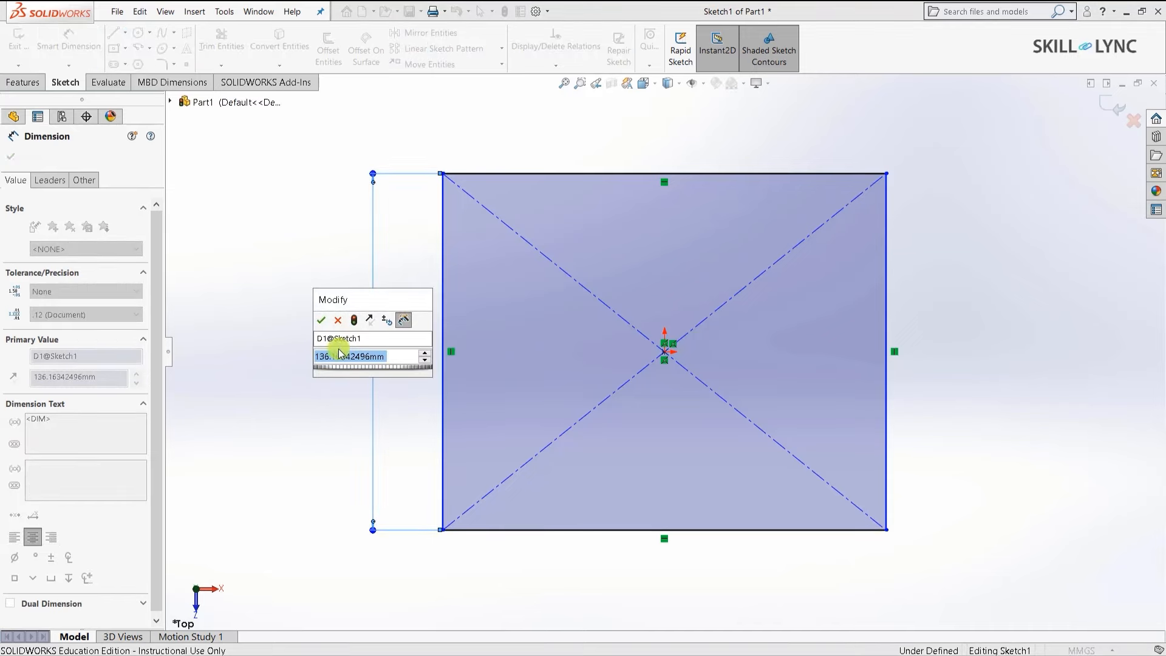
{"action": "type", "text": "50"}
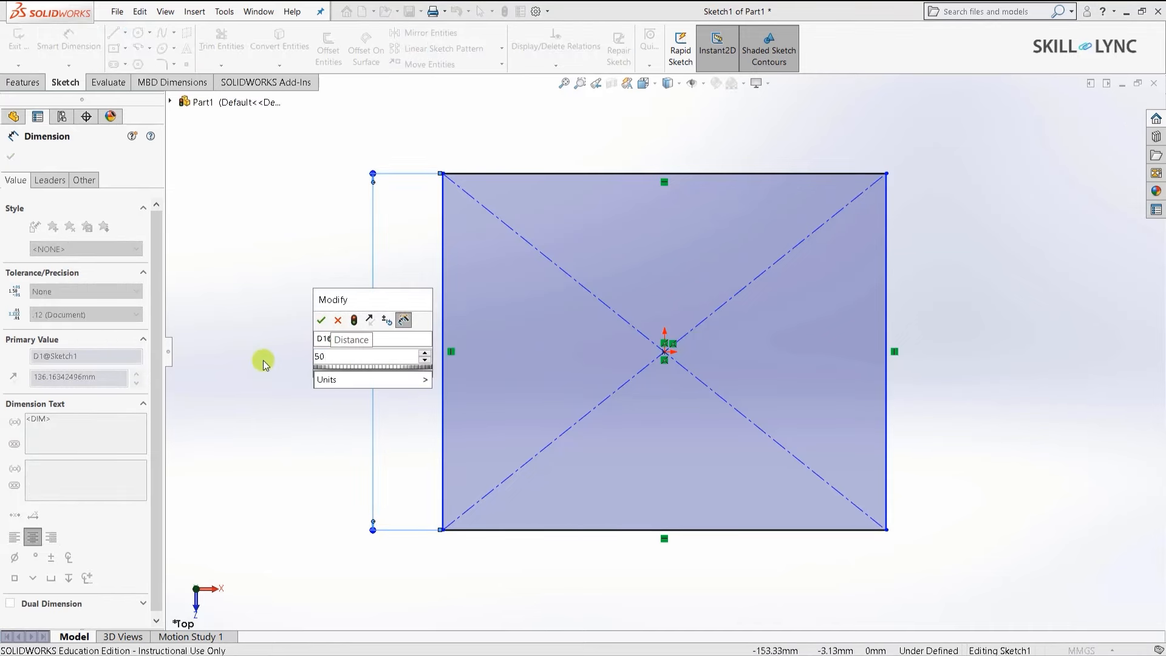
{"action": "key", "text": "Return"}
Dimension the rectangle's horizontal side to 50 mm and finish dimensioning.
{"action": "scroll", "coordinate": [629, 357], "scroll_direction": "up", "scroll_amount": 1}
{"action": "scroll", "coordinate": [589, 146], "scroll_direction": "down", "scroll_amount": 2}
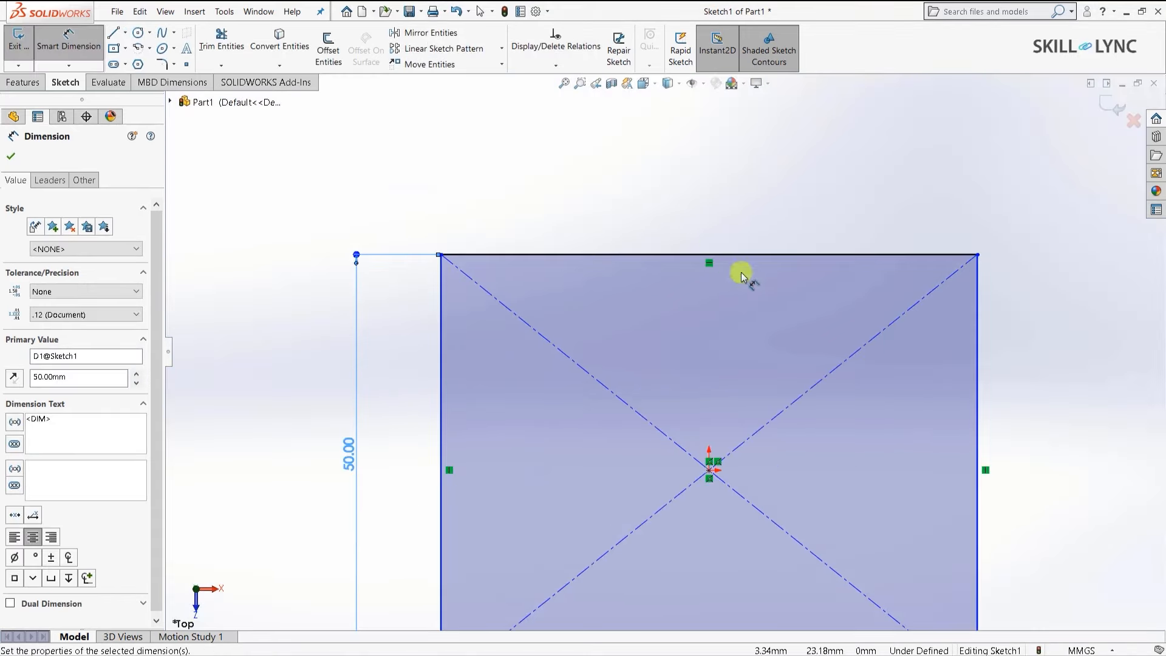
{"action": "left_click", "coordinate": [679, 255]}
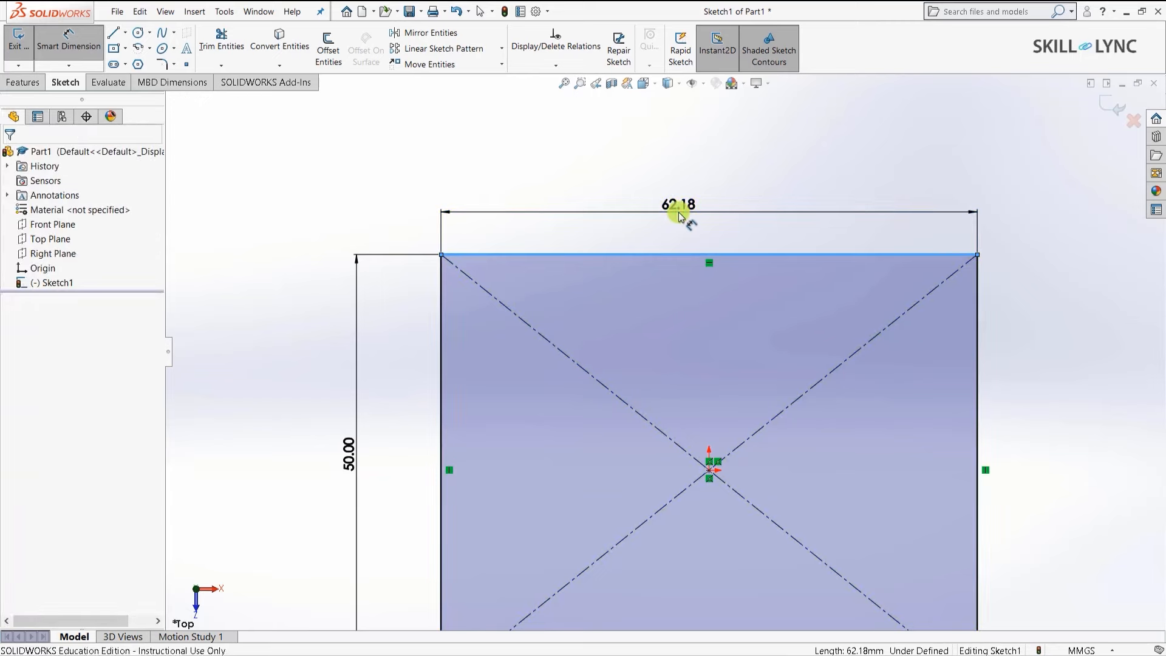
{"action": "left_click", "coordinate": [679, 213]}
{"action": "type", "text": "50"}
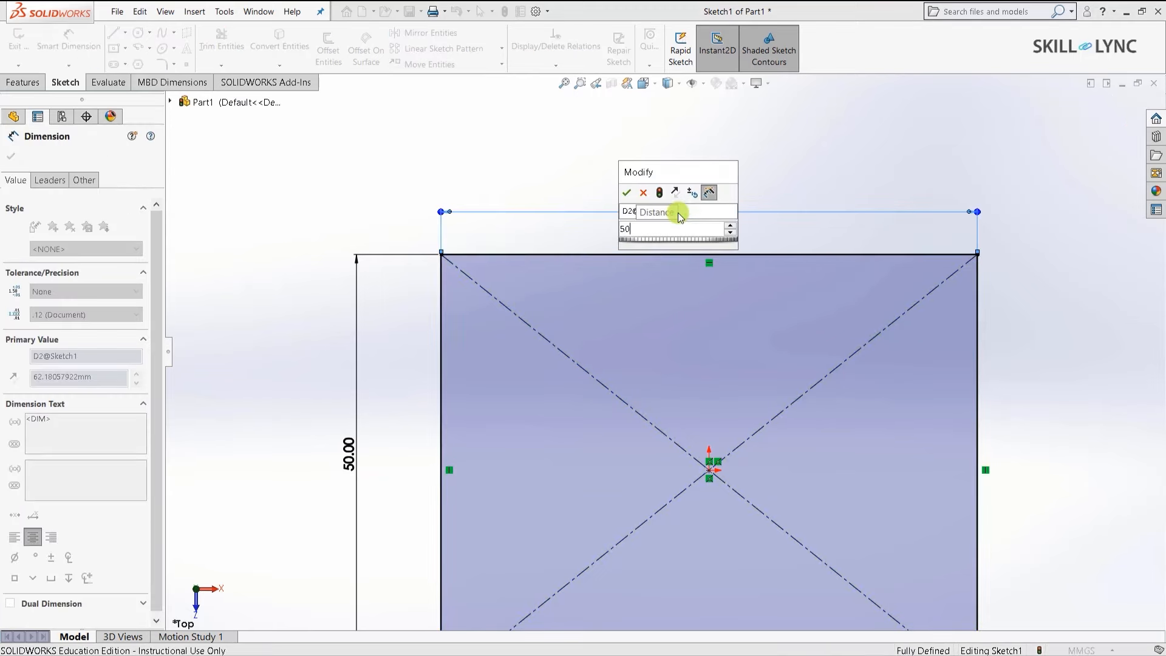
{"action": "key", "text": "Return"}
{"action": "key", "text": "f"}
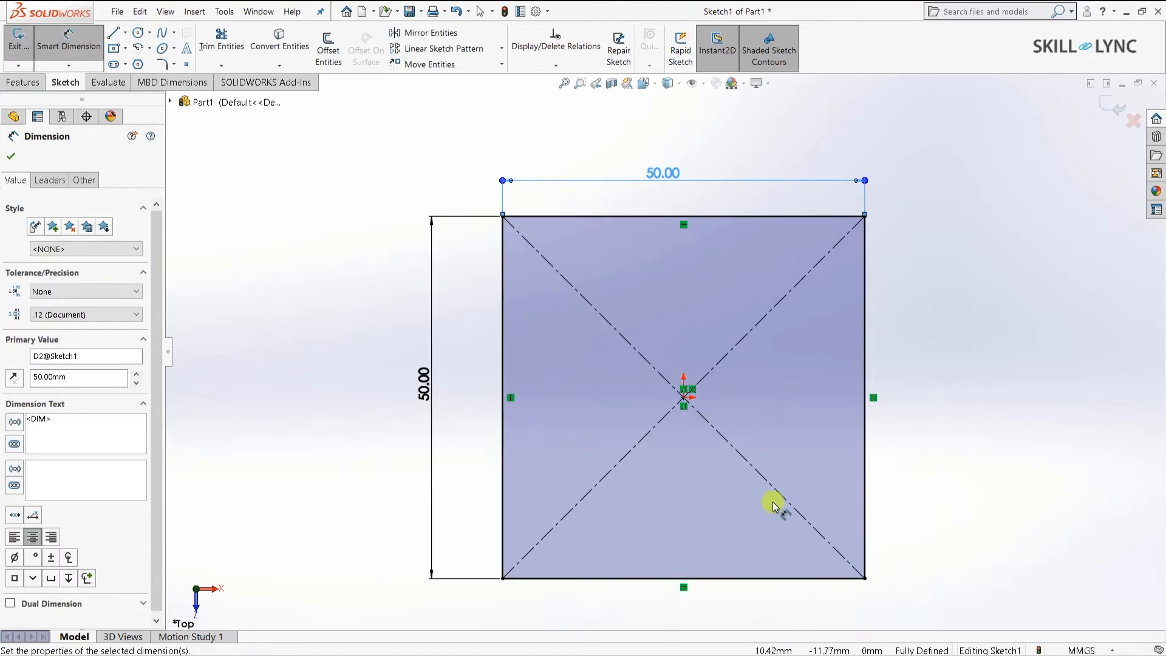
{"action": "left_click", "coordinate": [11, 159]}
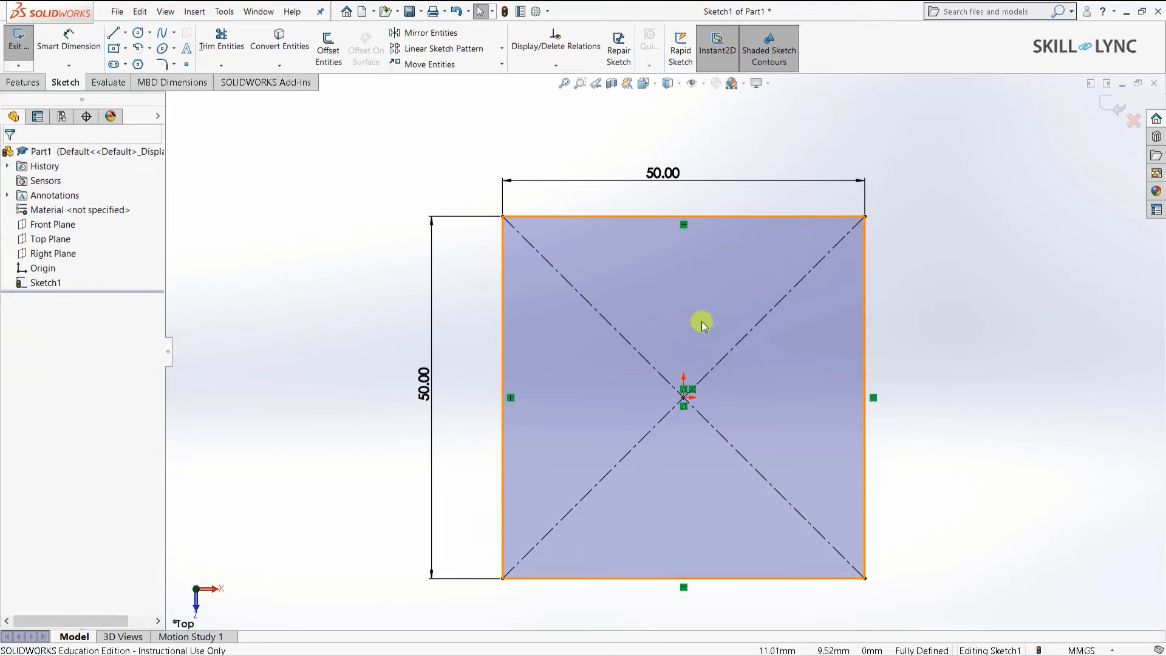
Sketch a circle of about 16 mm radius centered on the origin inside the square.
{"action": "left_click", "coordinate": [139, 34]}
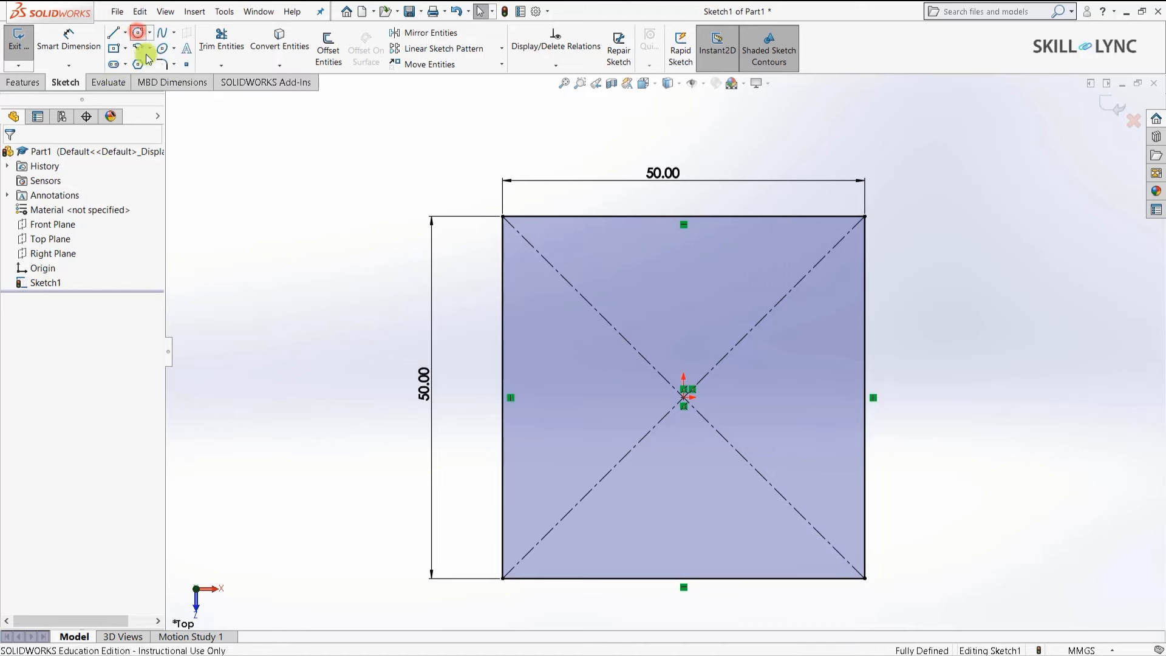
{"action": "left_click", "coordinate": [684, 398]}
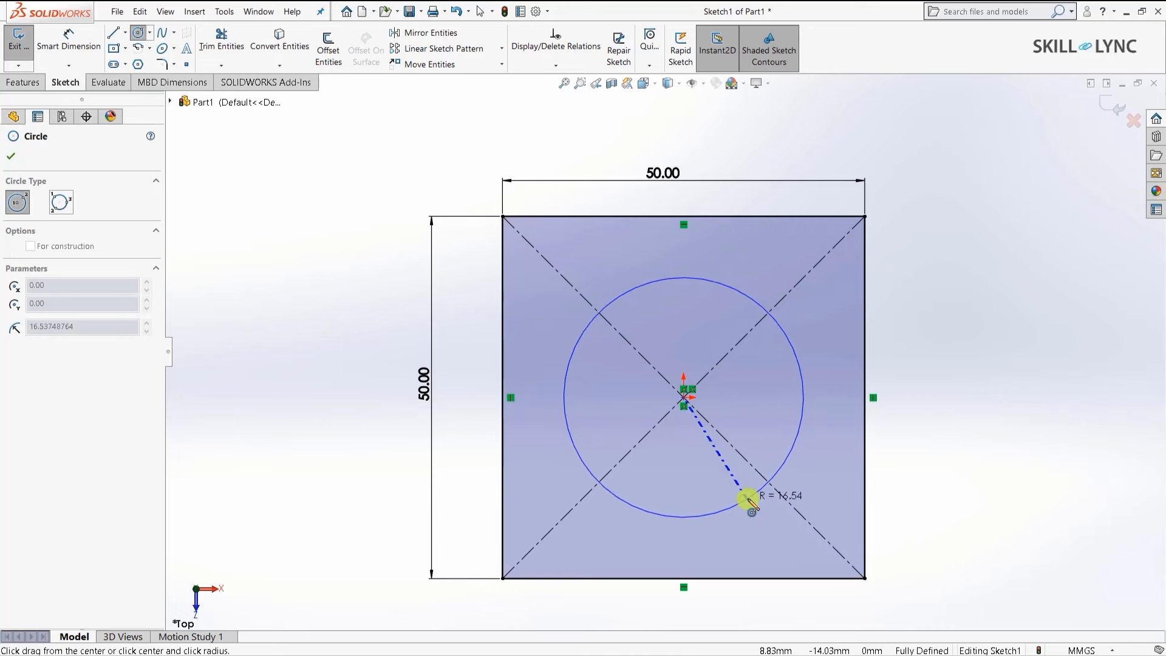
{"action": "left_click", "coordinate": [746, 496]}
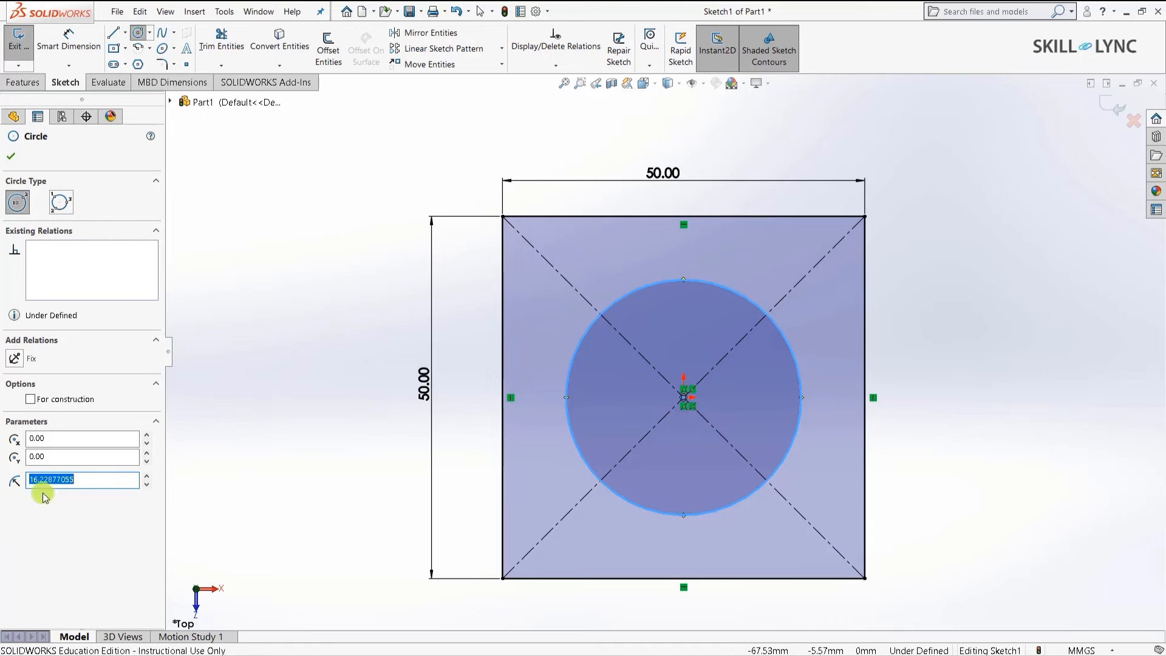
Dimension the circle's diameter to 15 mm and finish dimensioning.
{"action": "left_click", "coordinate": [76, 42]}
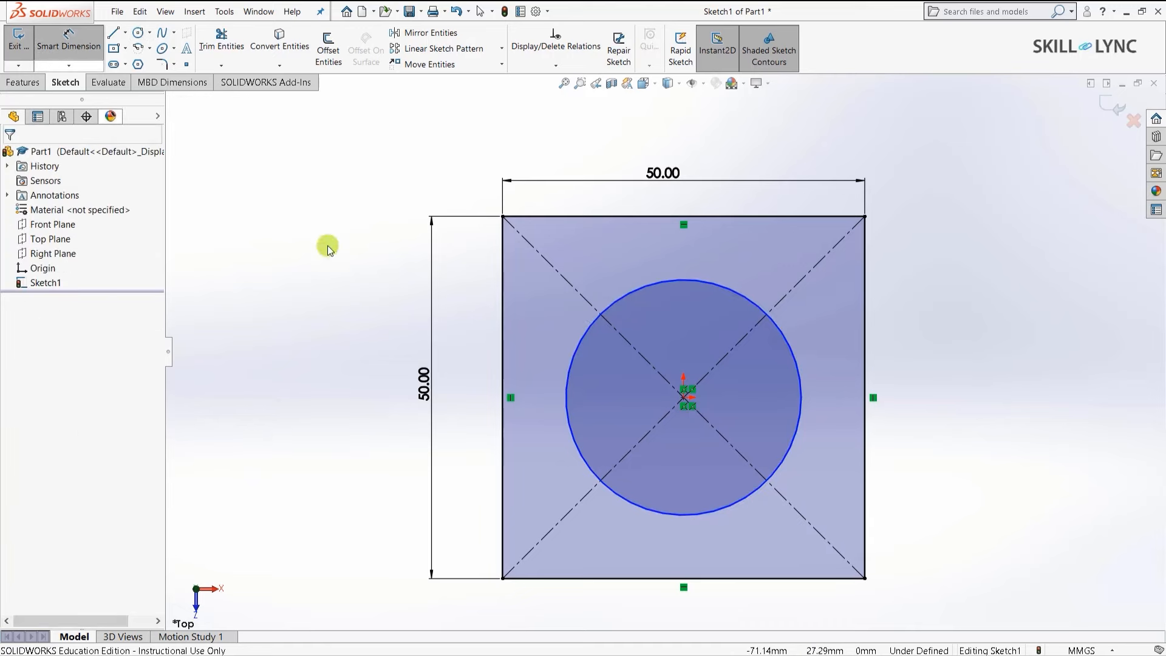
{"action": "left_click", "coordinate": [683, 281]}
{"action": "left_click", "coordinate": [973, 377]}
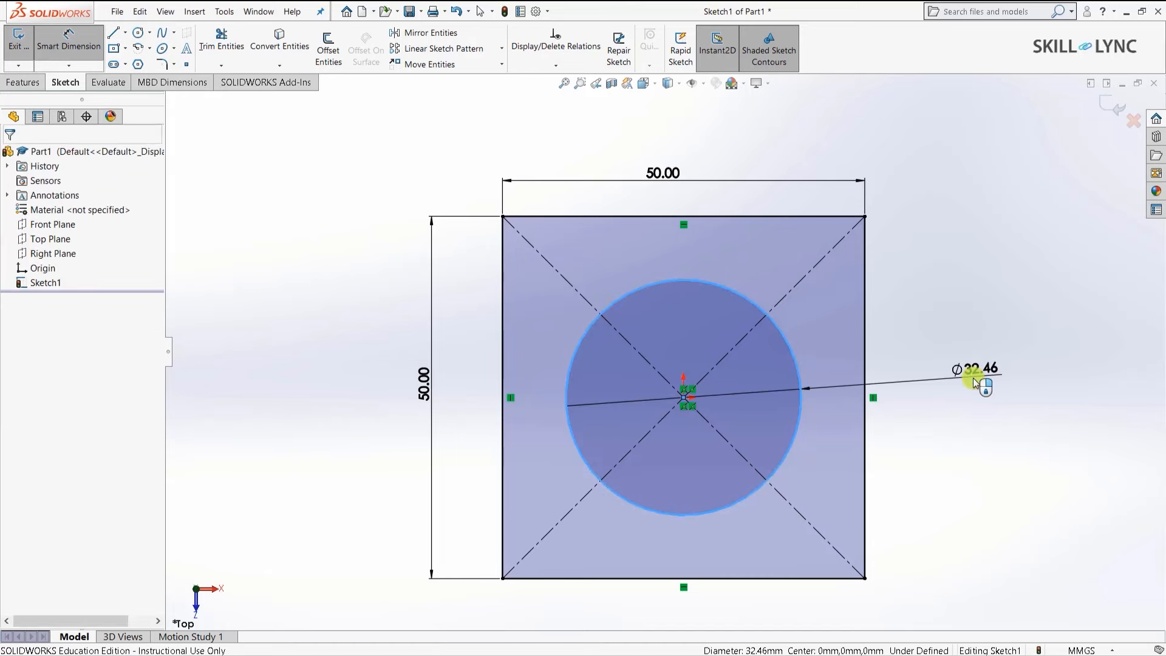
{"action": "type", "text": "15"}
{"action": "key", "text": "Return"}
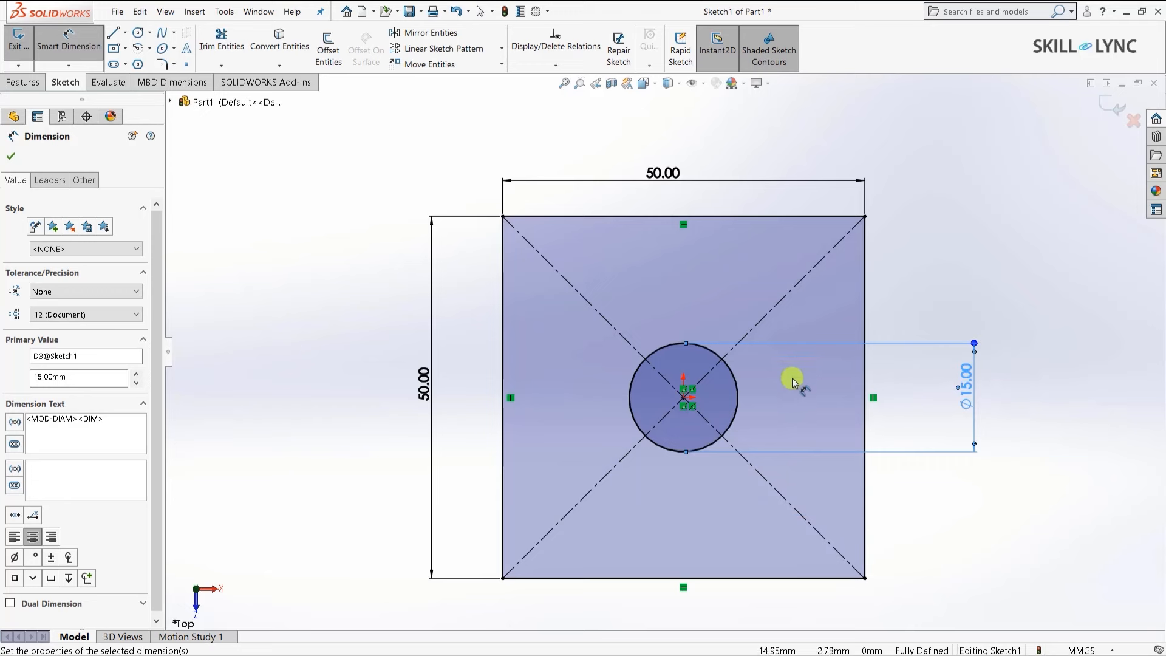
{"action": "left_click", "coordinate": [10, 156]}
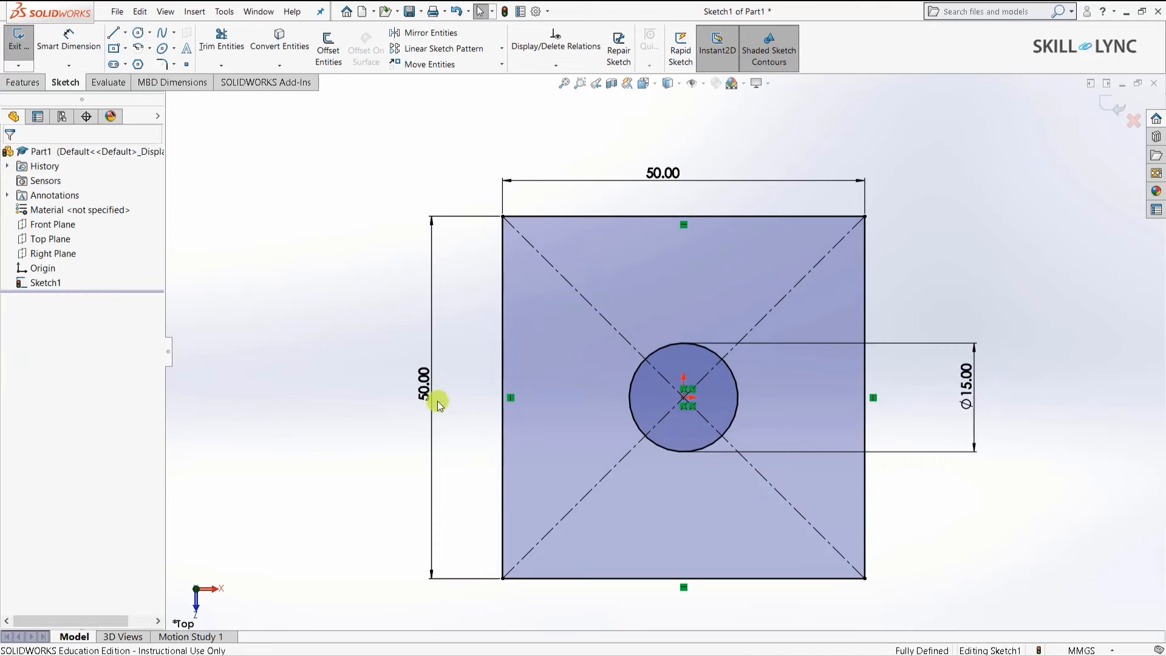
Extrude the square profile with its central hole as a blind boss to a depth of 5 mm.
{"action": "left_click", "coordinate": [22, 82]}
{"action": "left_click", "coordinate": [28, 50]}
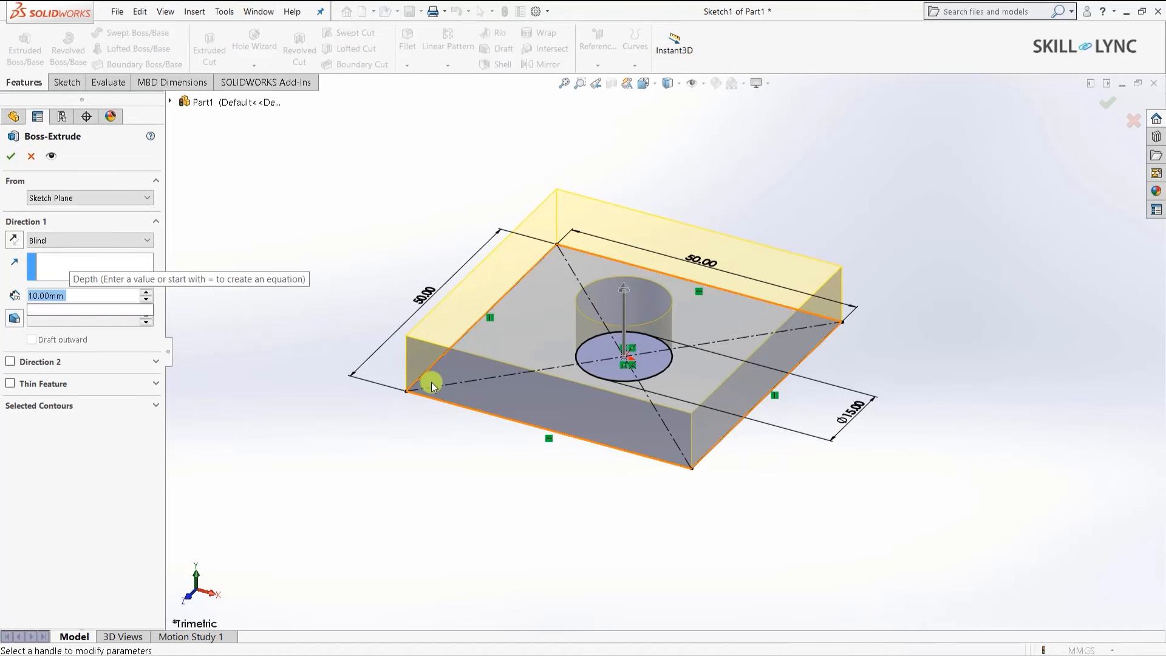
{"action": "type", "text": "5"}
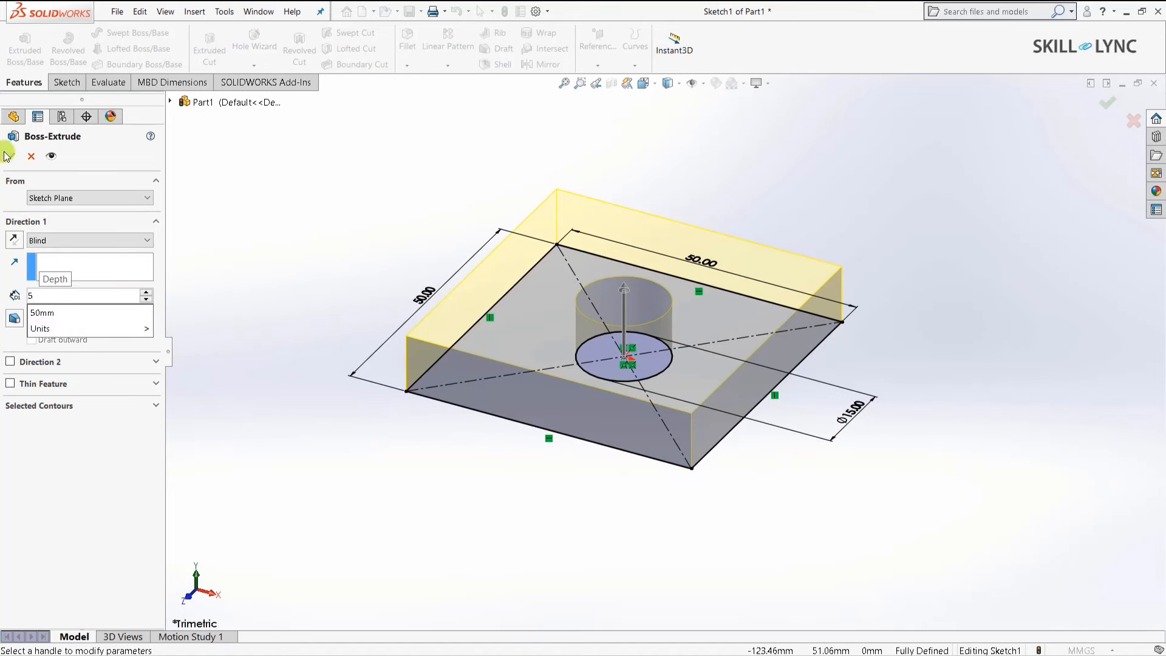
{"action": "key", "text": "Return"}
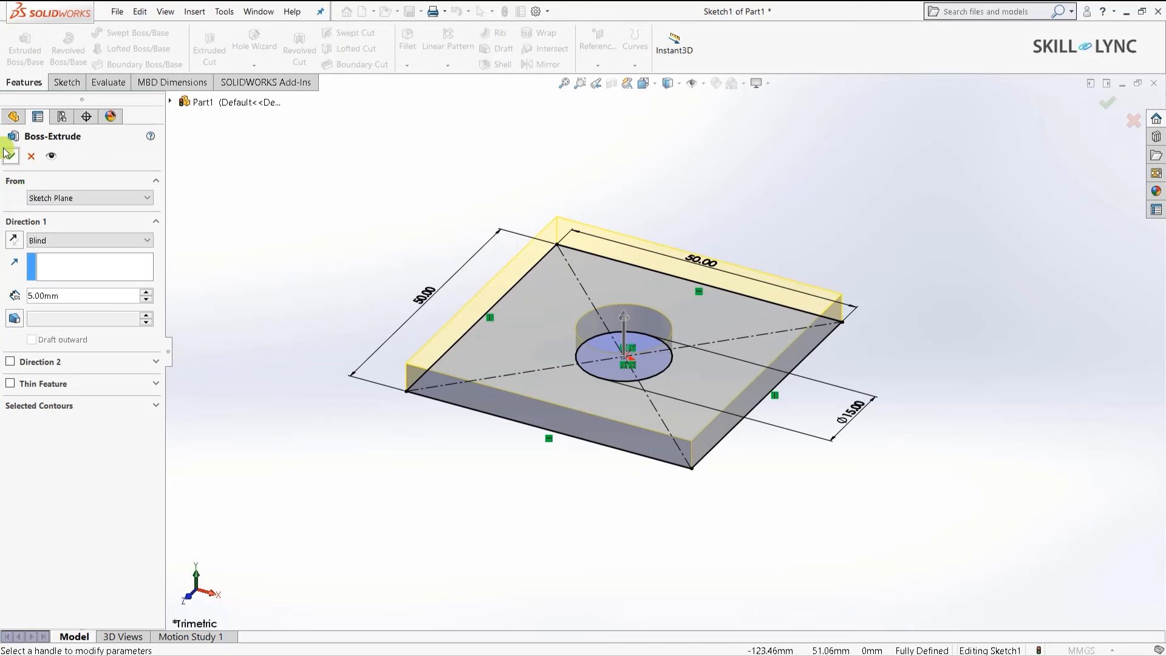
{"action": "left_click", "coordinate": [9, 154]}
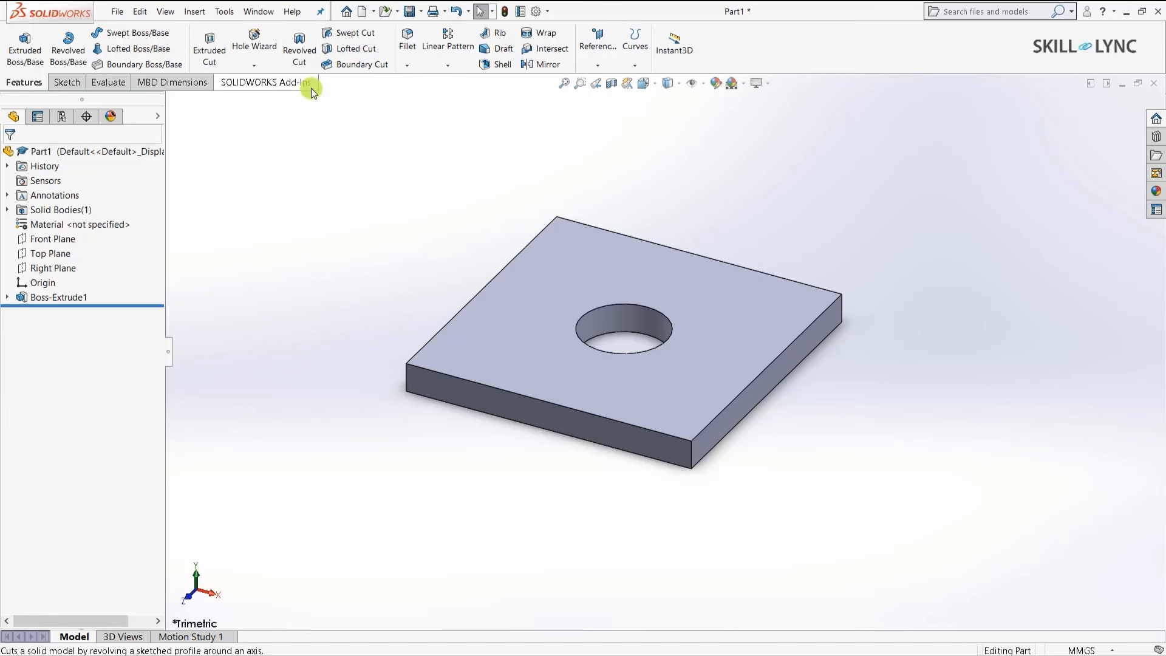
Load the SOLIDWORKS Simulation add-in.
{"action": "left_click", "coordinate": [250, 82]}
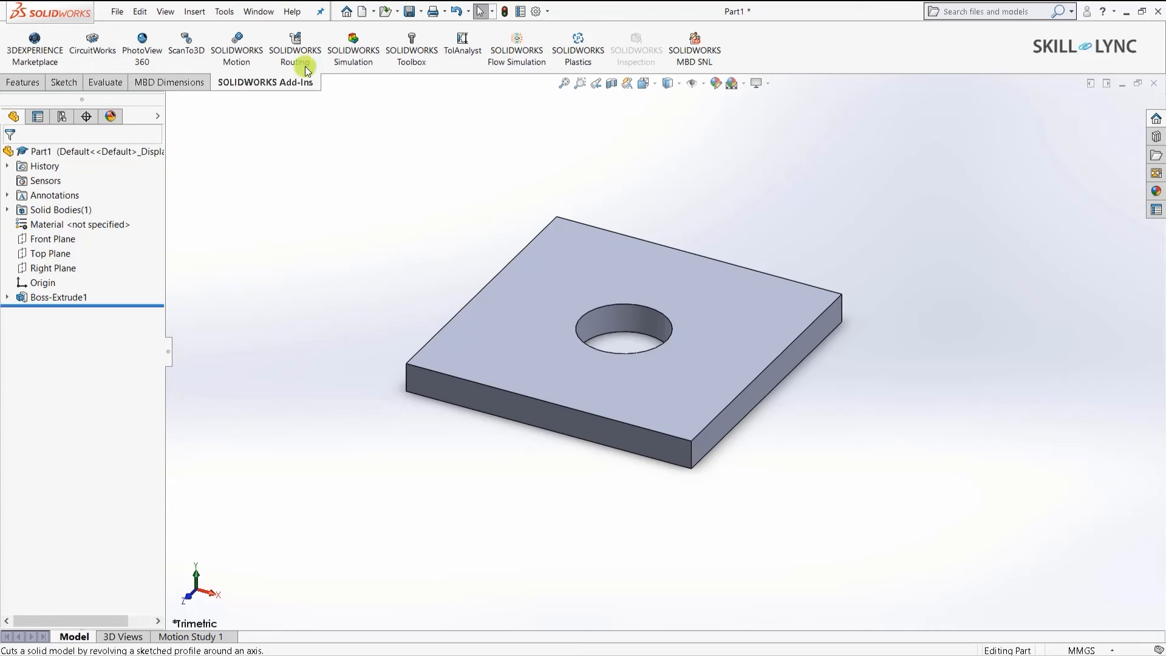
{"action": "left_click", "coordinate": [349, 54]}
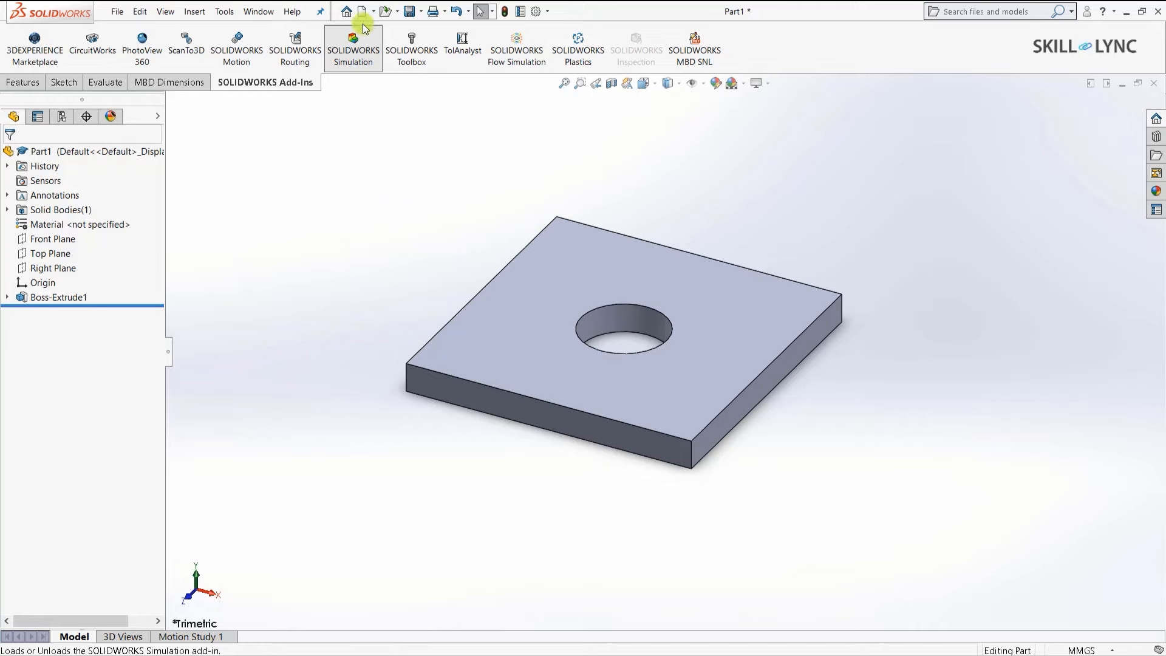
{"action": "left_click", "coordinate": [358, 45]}
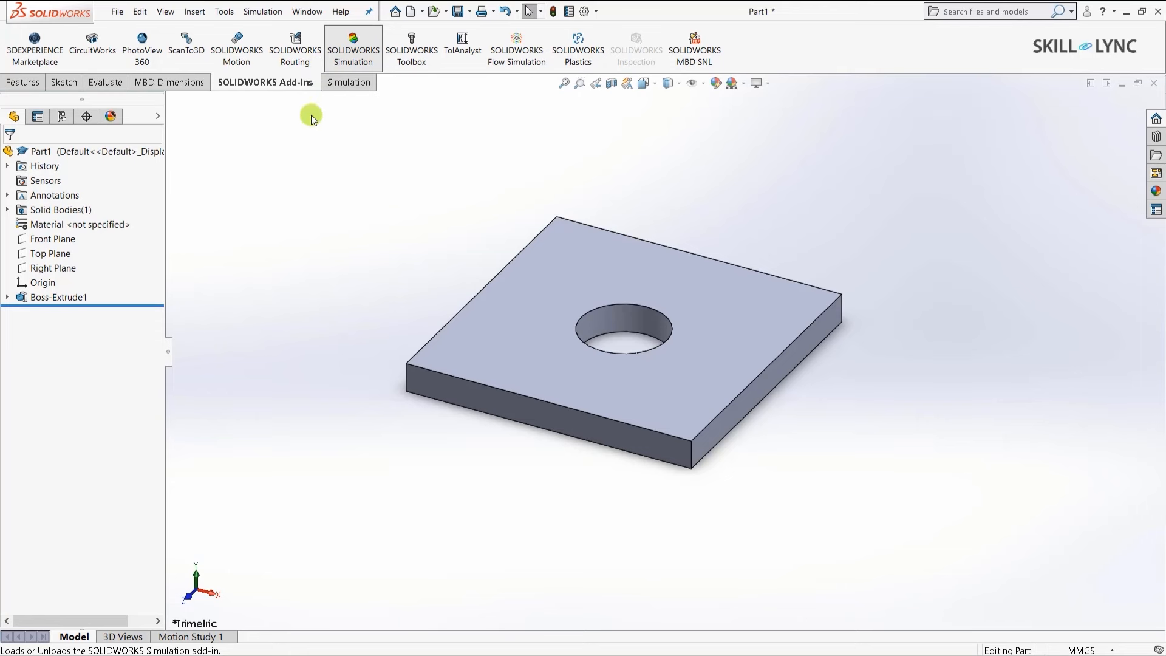
Create a new static simulation study named "Static plate".
{"action": "left_click", "coordinate": [344, 85]}
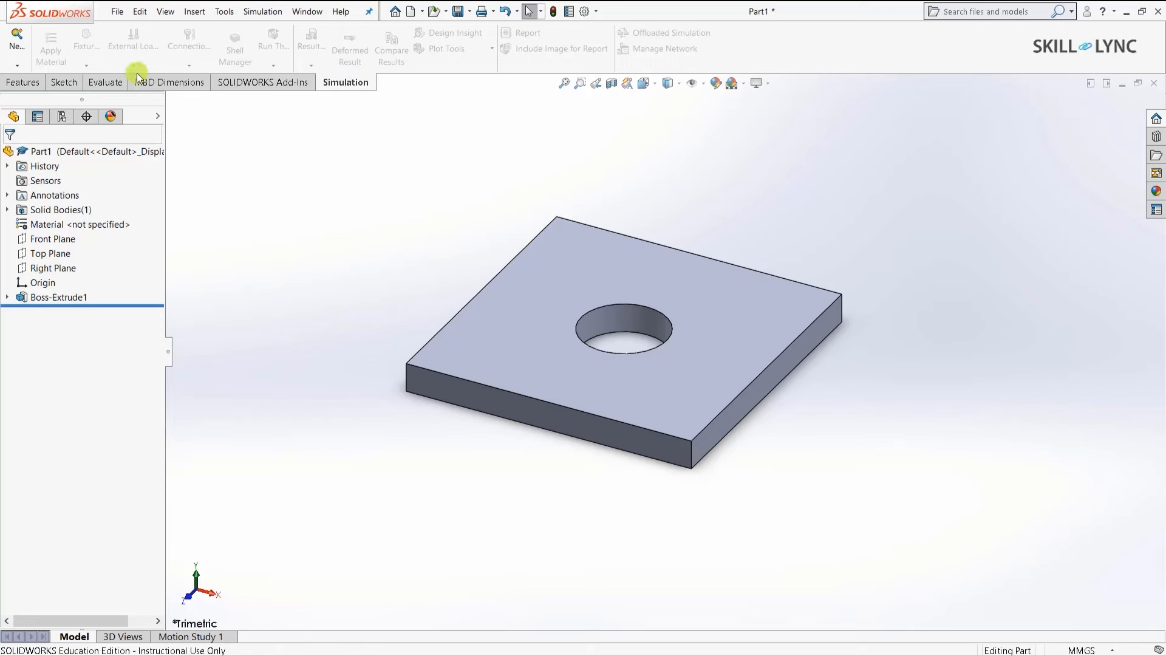
{"action": "left_click", "coordinate": [8, 40]}
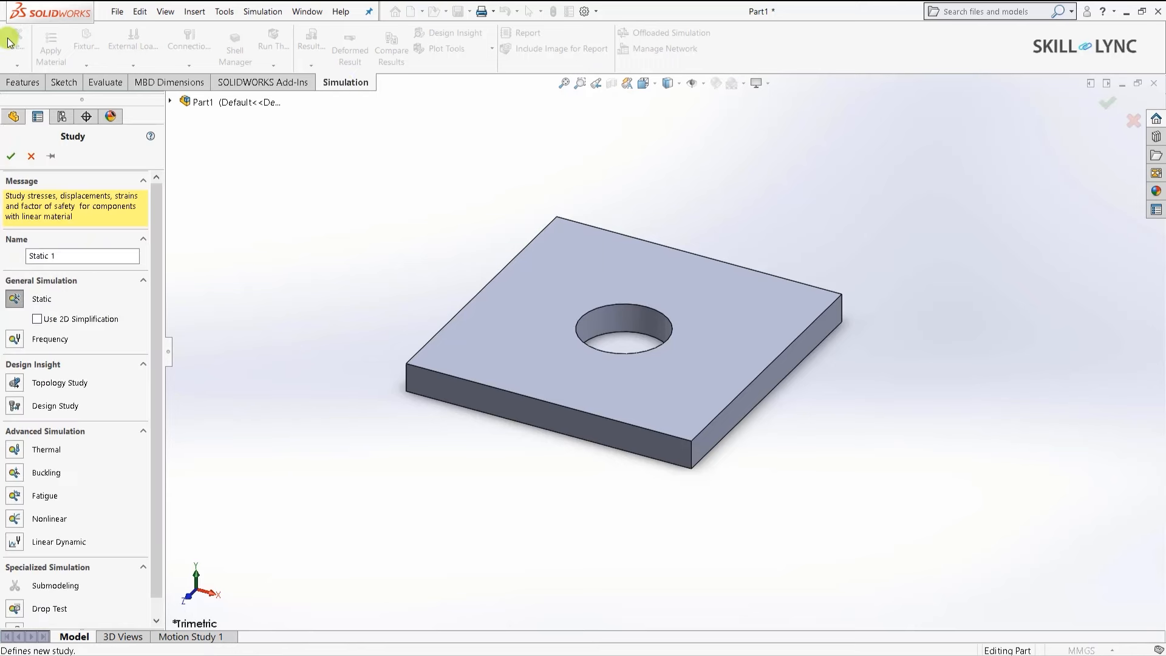
{"action": "left_click", "coordinate": [18, 304]}
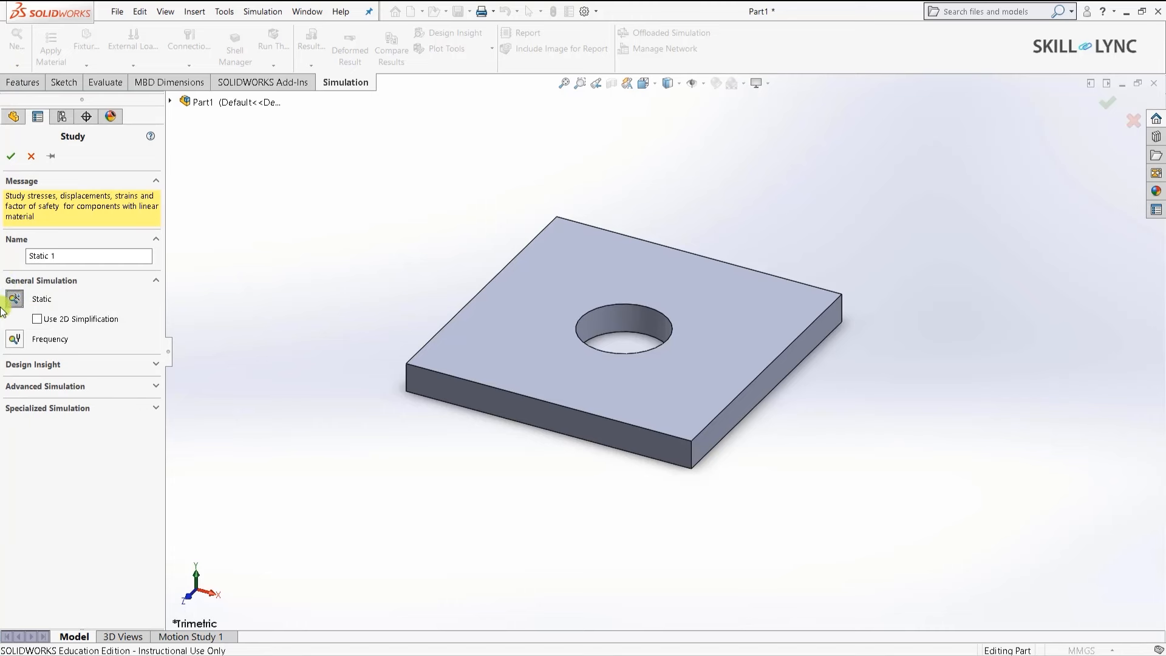
{"action": "left_click", "coordinate": [85, 251]}
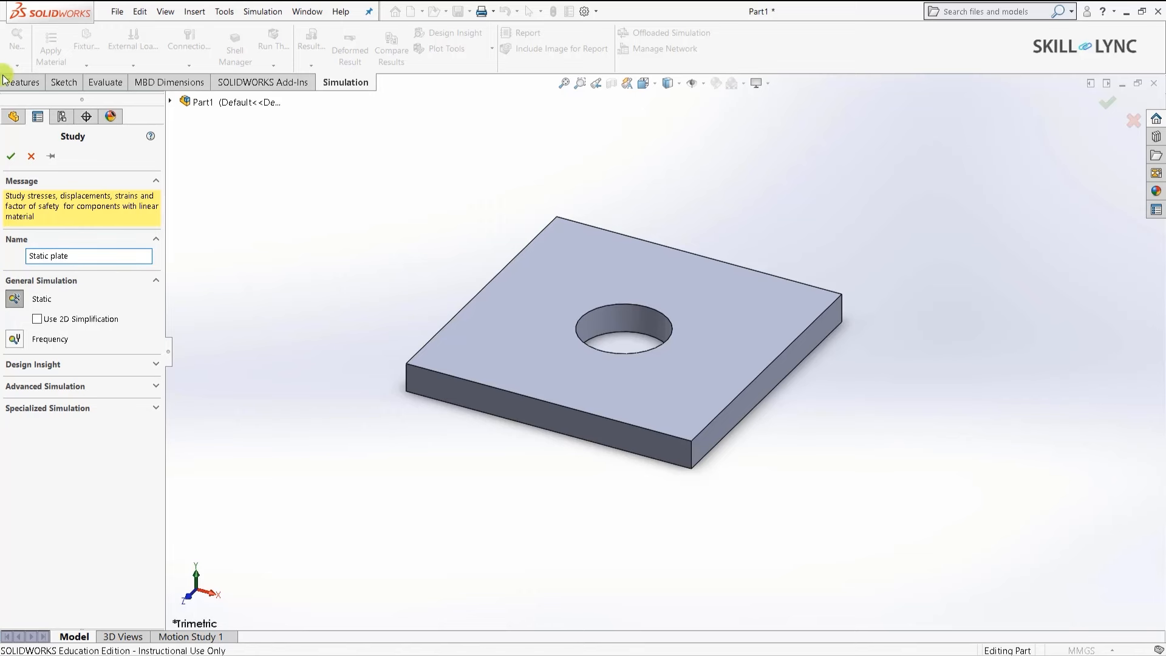
{"action": "left_click", "coordinate": [11, 156]}
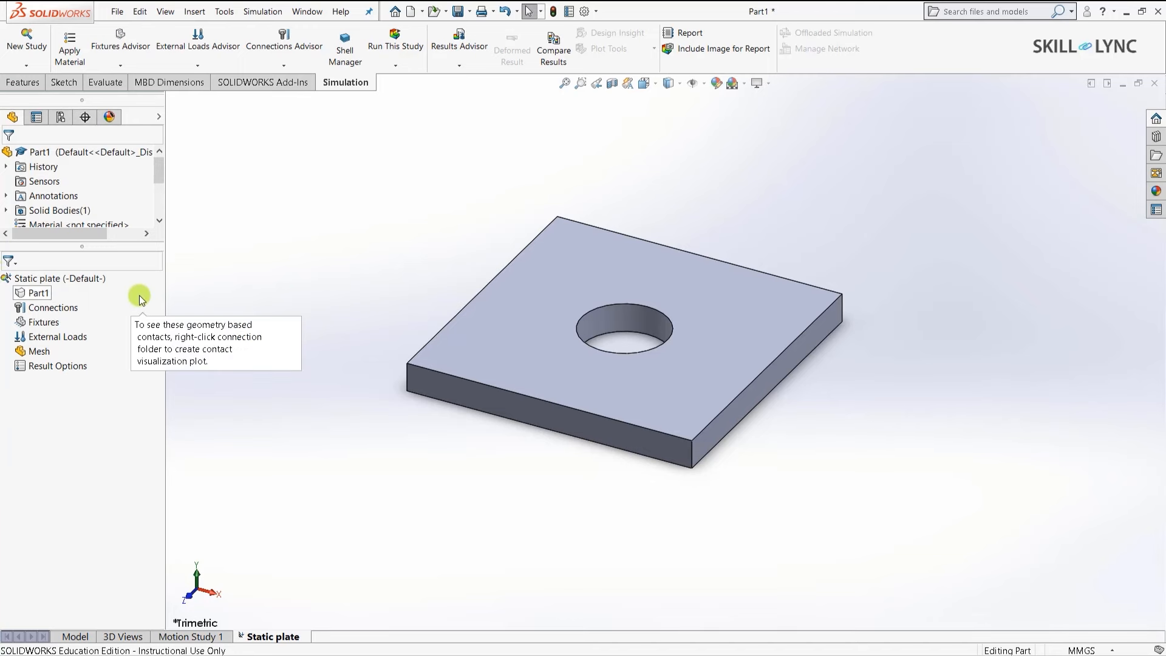
Assign Alloy Steel from the SOLIDWORKS steel materials to the plate in the static study.
{"action": "left_click", "coordinate": [37, 294]}
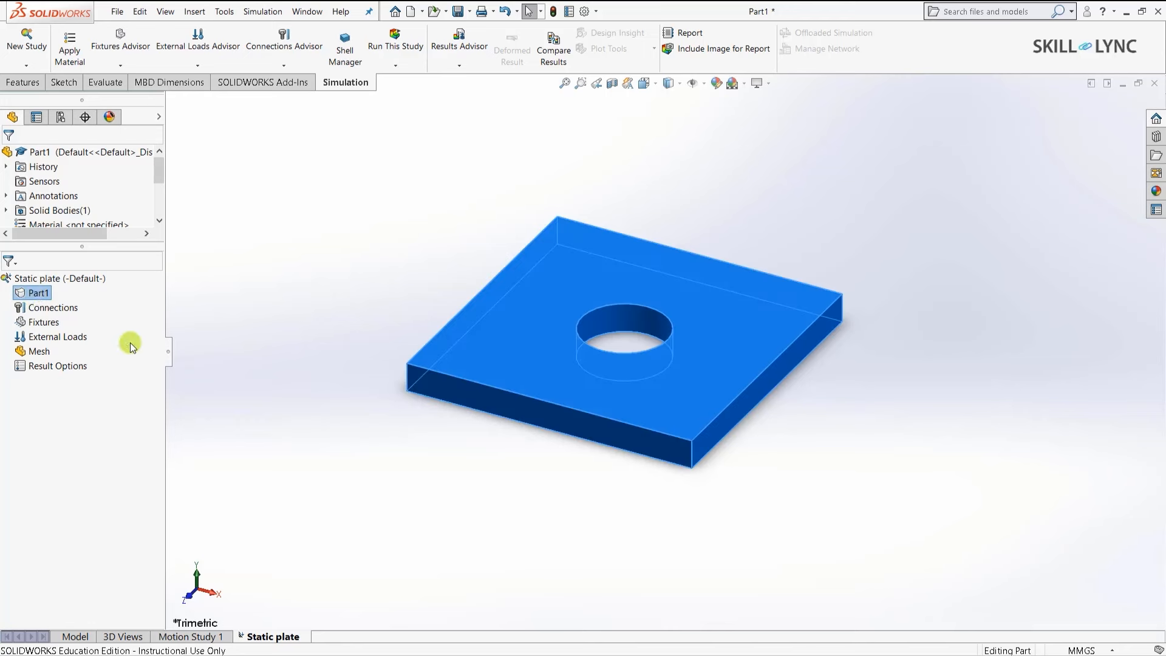
{"action": "right_click", "coordinate": [37, 297]}
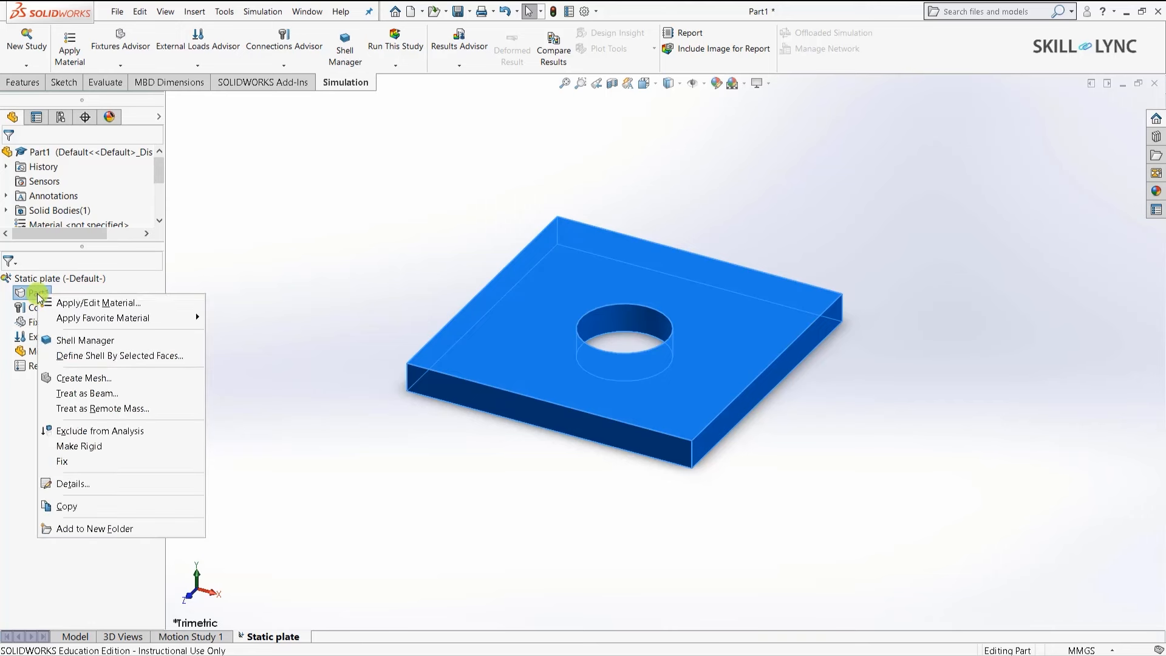
{"action": "left_click", "coordinate": [111, 306]}
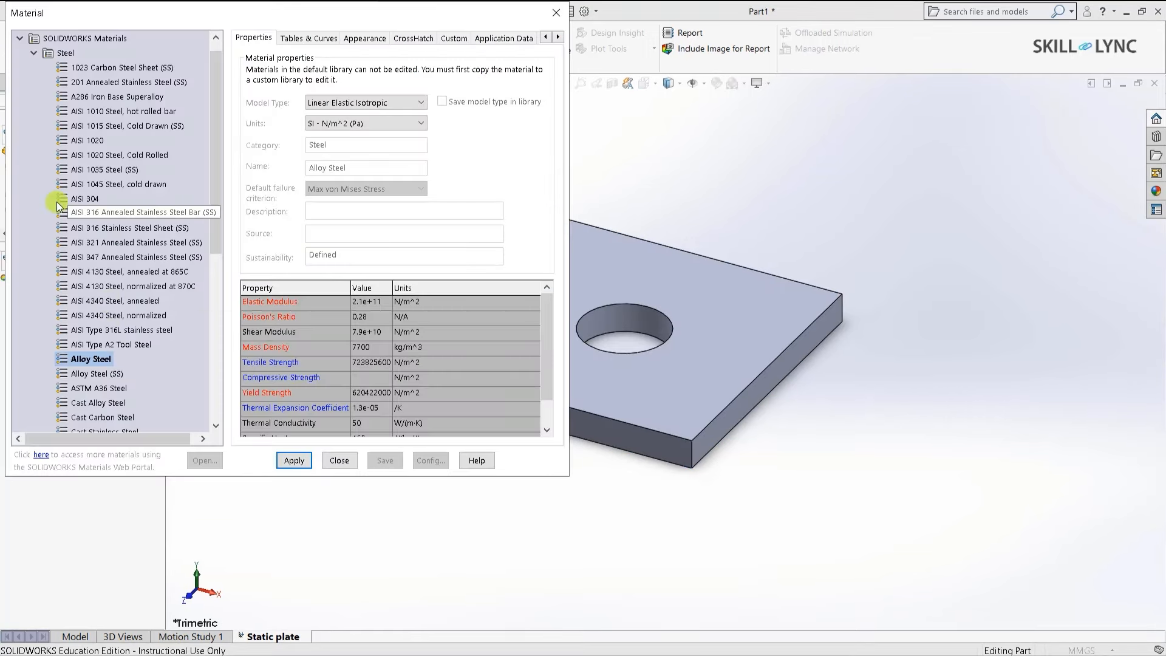
{"action": "scroll", "coordinate": [93, 184], "scroll_direction": "down", "scroll_amount": 5}
{"action": "scroll", "coordinate": [93, 184], "scroll_direction": "down", "scroll_amount": 3}
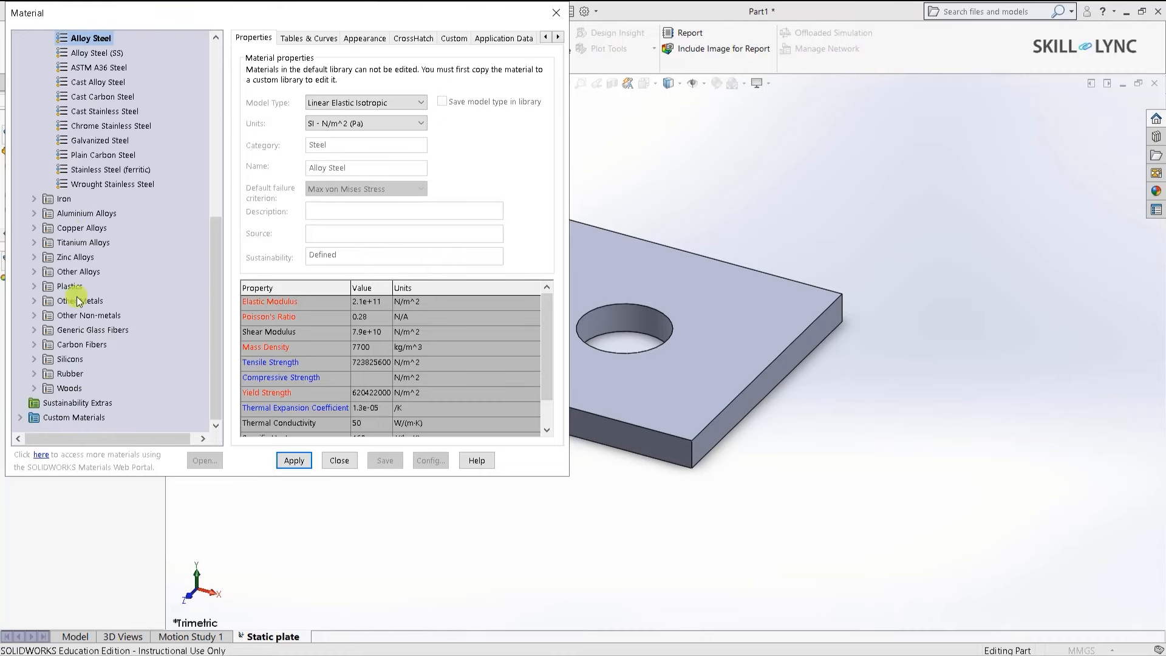
{"action": "scroll", "coordinate": [83, 273], "scroll_direction": "up", "scroll_amount": 6}
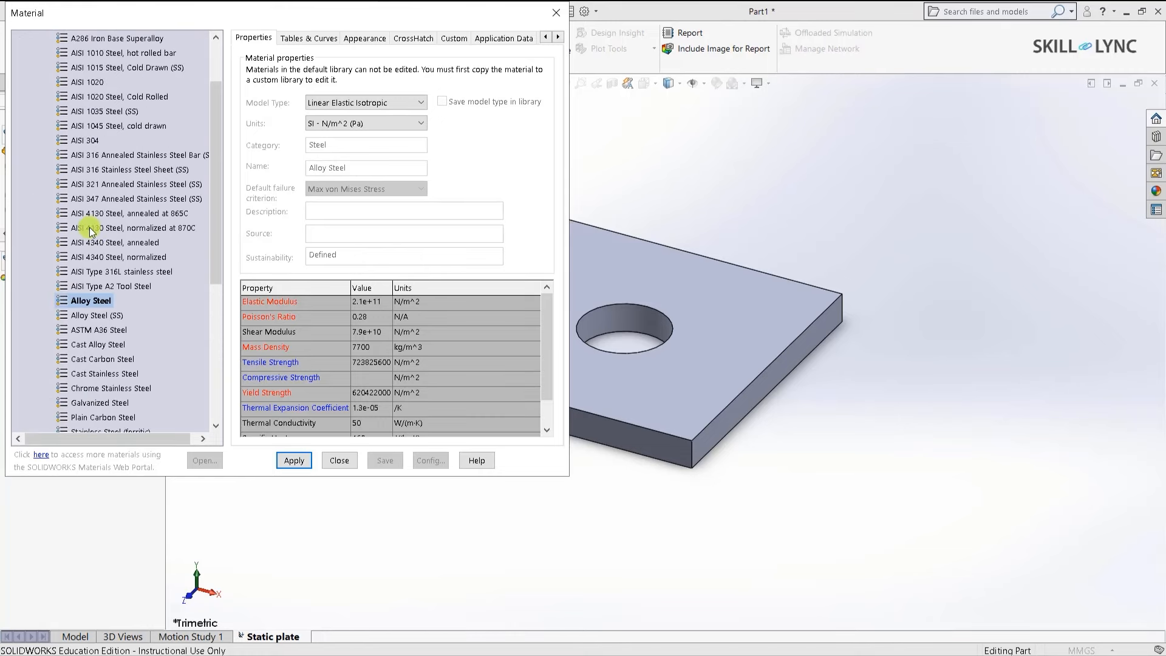
{"action": "left_click", "coordinate": [74, 301]}
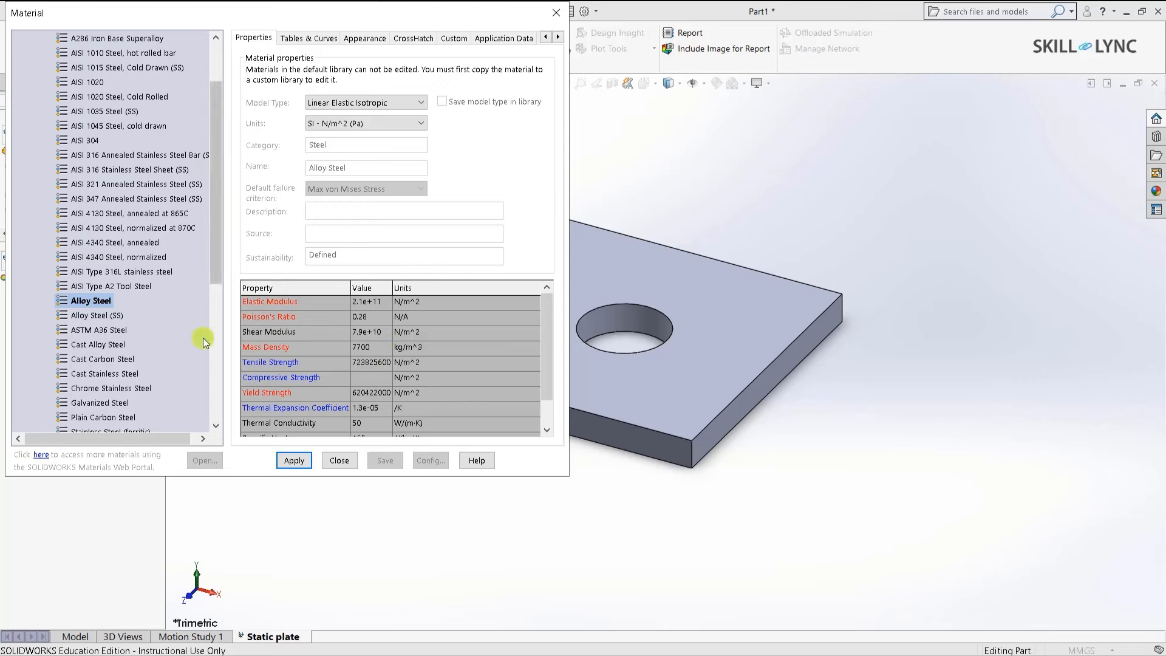
{"action": "left_click_drag", "start_coordinate": [550, 369], "coordinate": [549, 396]}
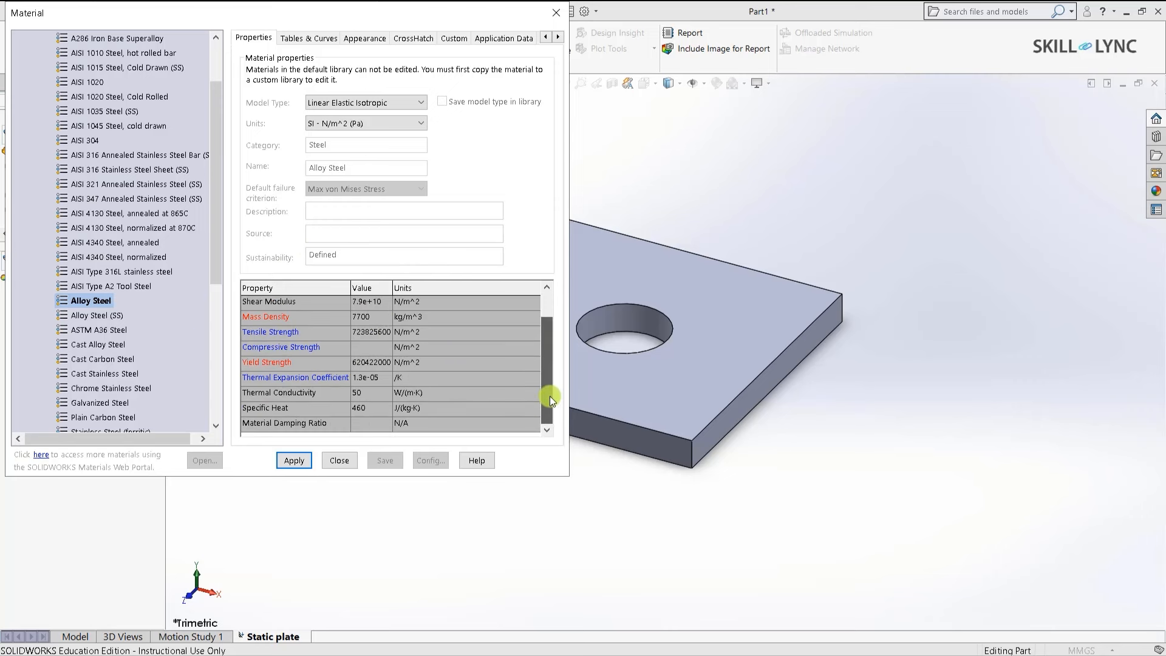
{"action": "left_click", "coordinate": [296, 460]}
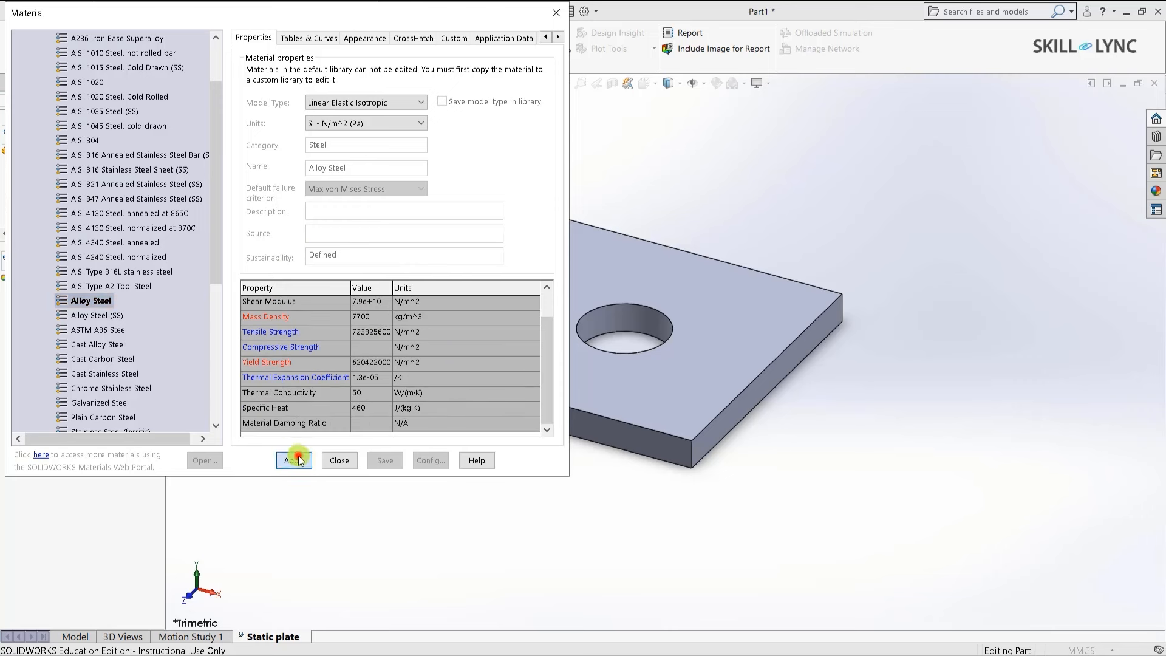
{"action": "left_click", "coordinate": [351, 462]}
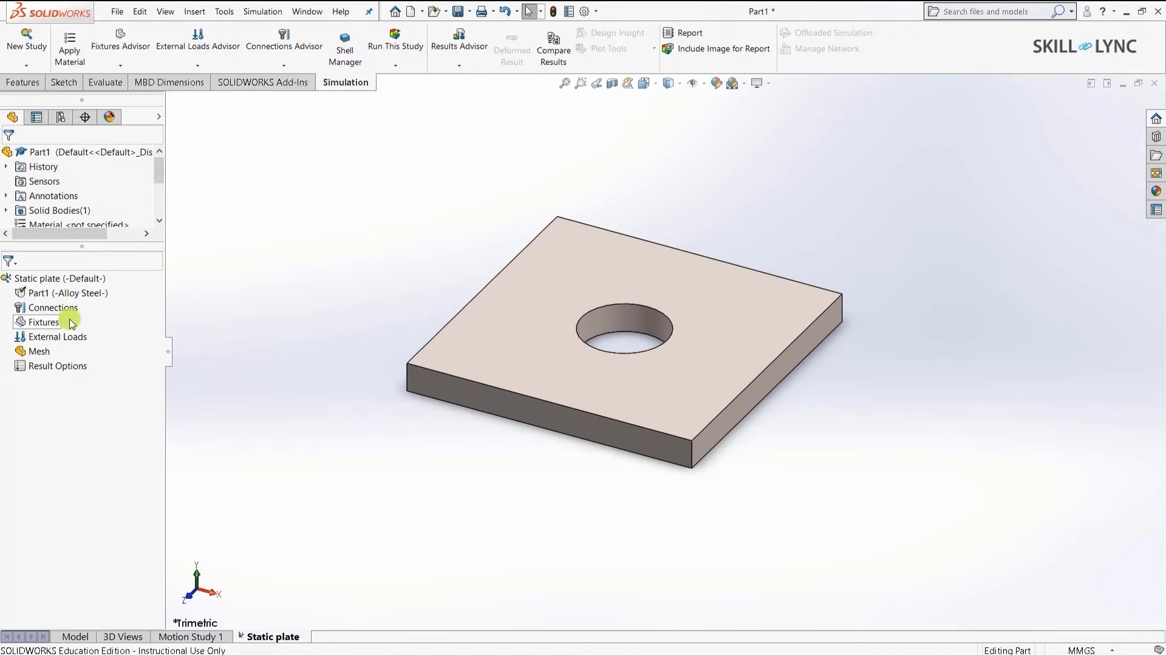
Apply a Fixed Geometry fixture to the plate's narrow side face on the negative X side.
{"action": "right_click", "coordinate": [44, 325]}
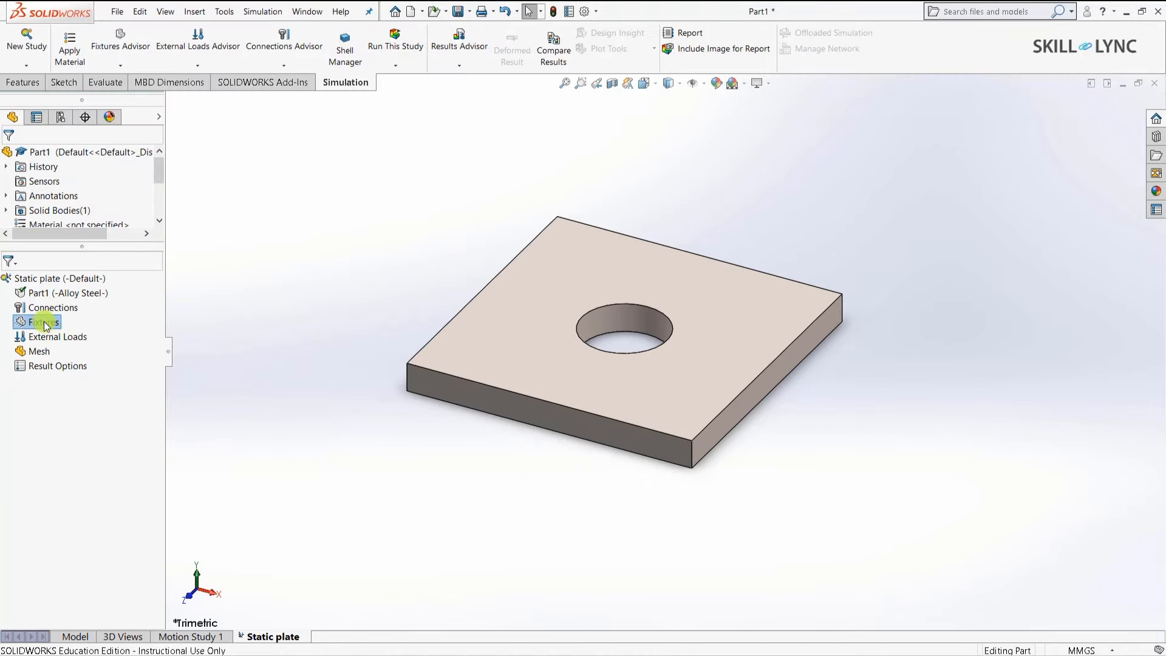
{"action": "left_click", "coordinate": [121, 353]}
{"action": "middle_click_drag", "start_coordinate": [479, 471], "coordinate": [554, 334]}
{"action": "left_click", "coordinate": [542, 320]}
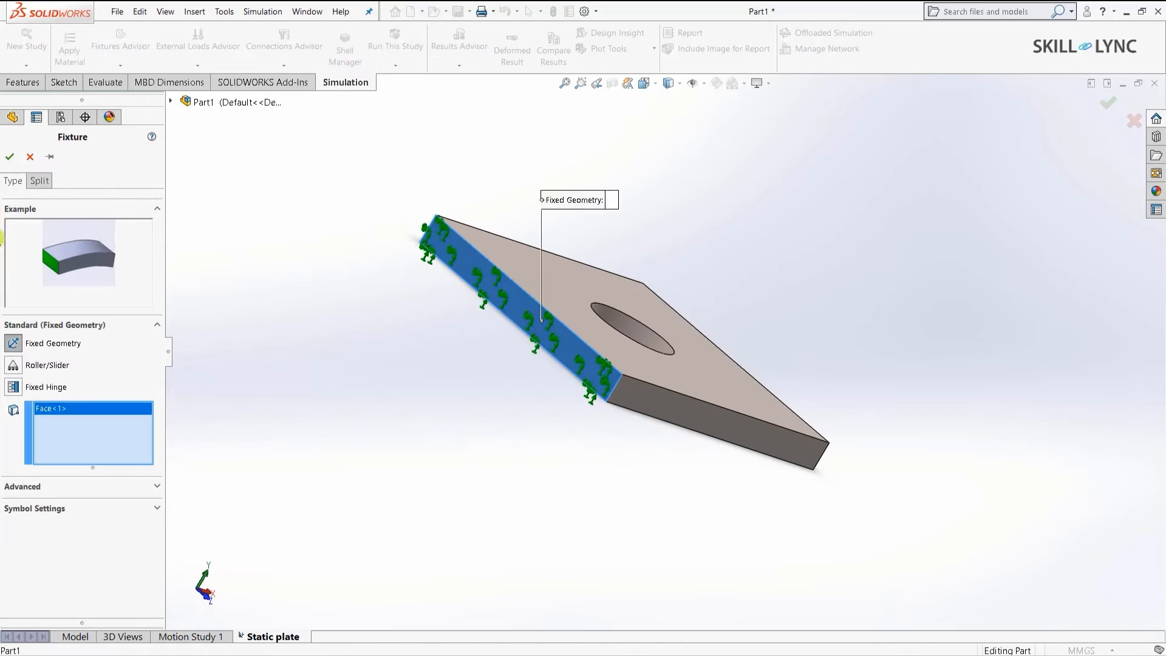
{"action": "left_click", "coordinate": [10, 157]}
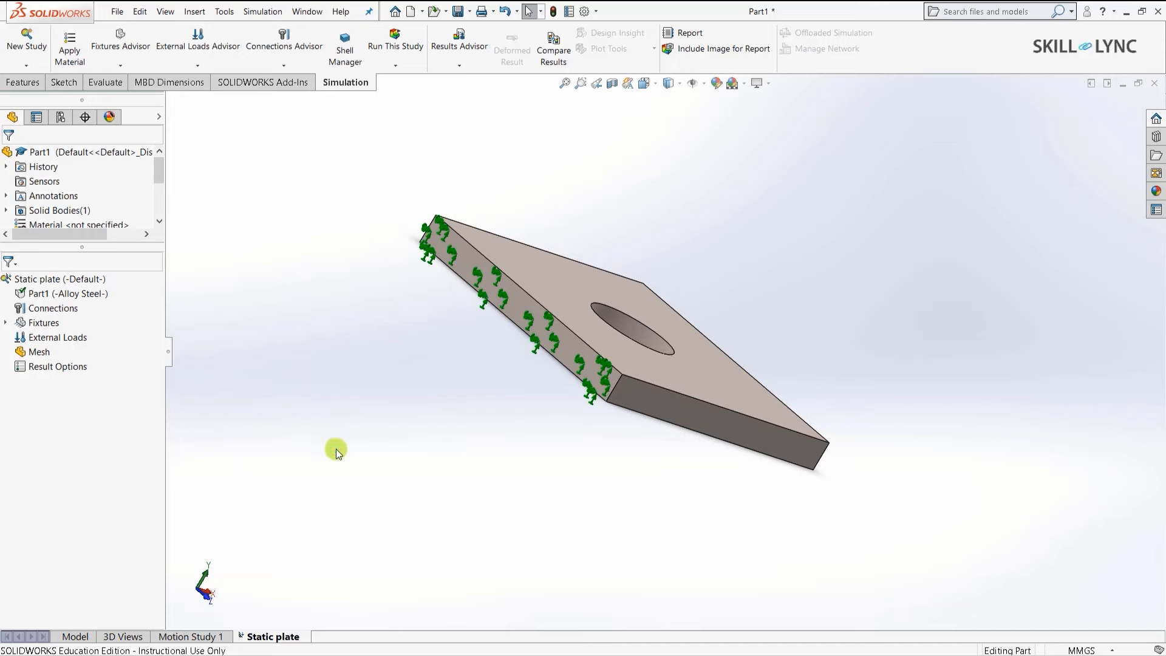
Apply a normal force of 1000 N to the side face opposite the fixture, reversed to pull outward.
{"action": "key", "text": "ctrl+7"}
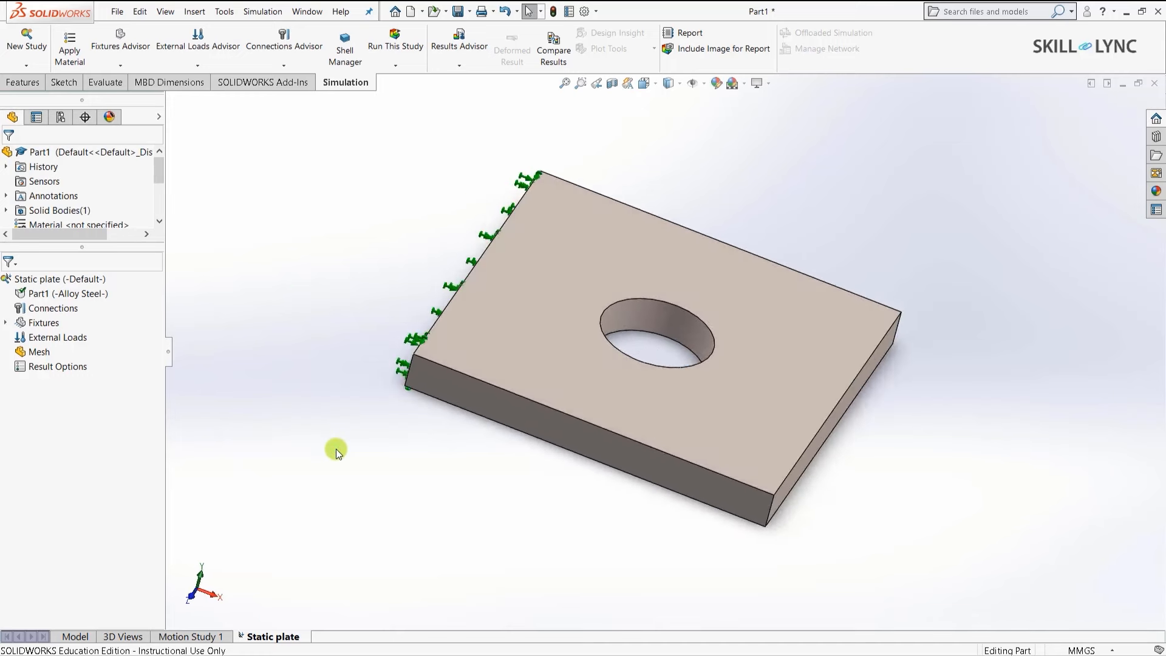
{"action": "right_click", "coordinate": [65, 342]}
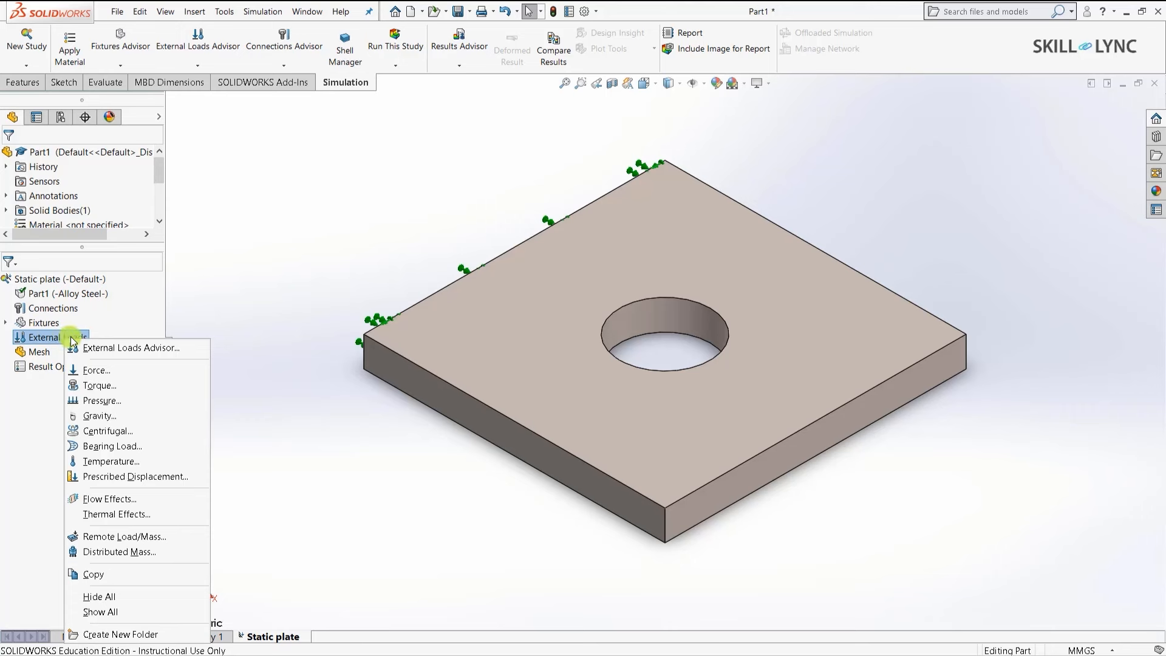
{"action": "left_click", "coordinate": [108, 371]}
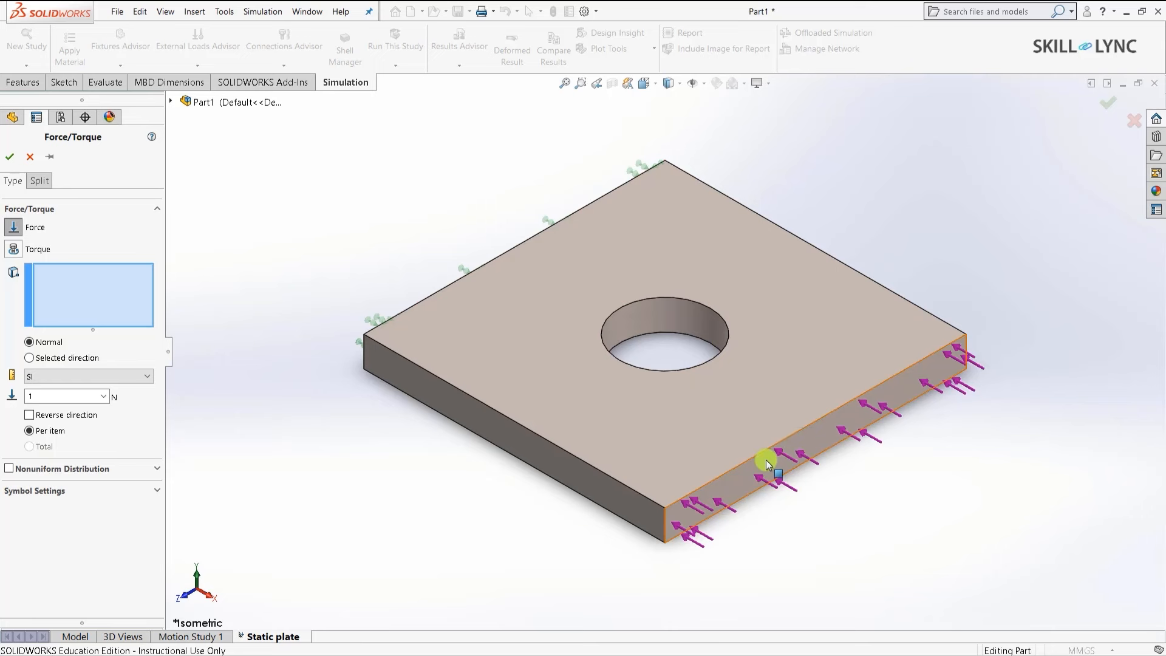
{"action": "left_click", "coordinate": [821, 435]}
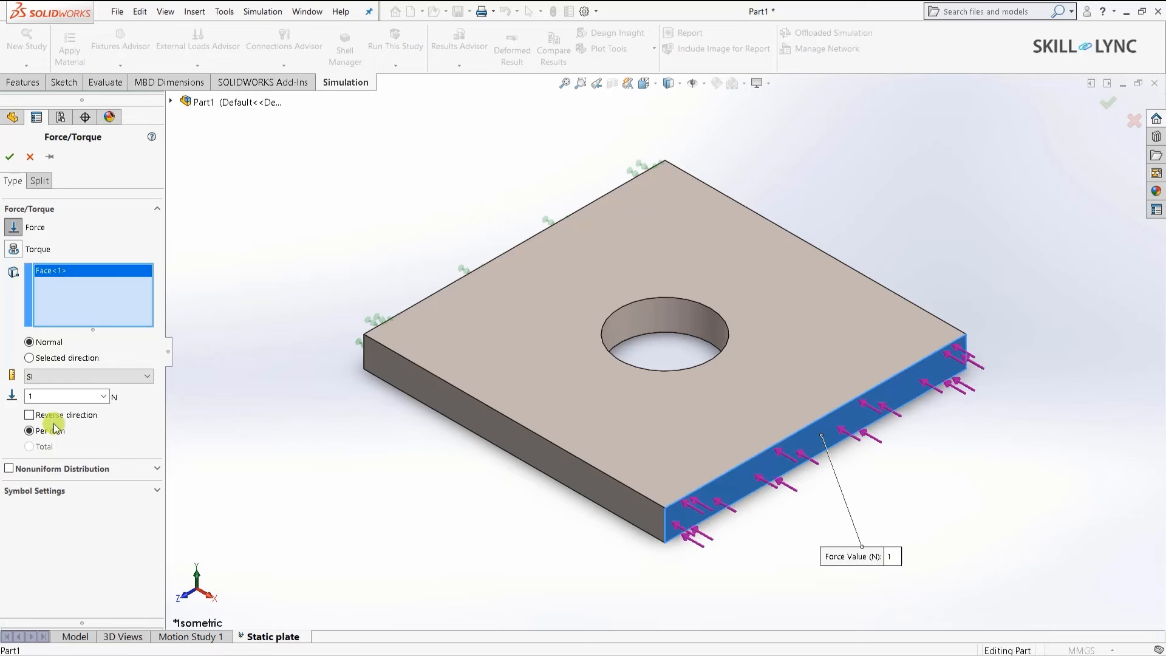
{"action": "left_click", "coordinate": [29, 415]}
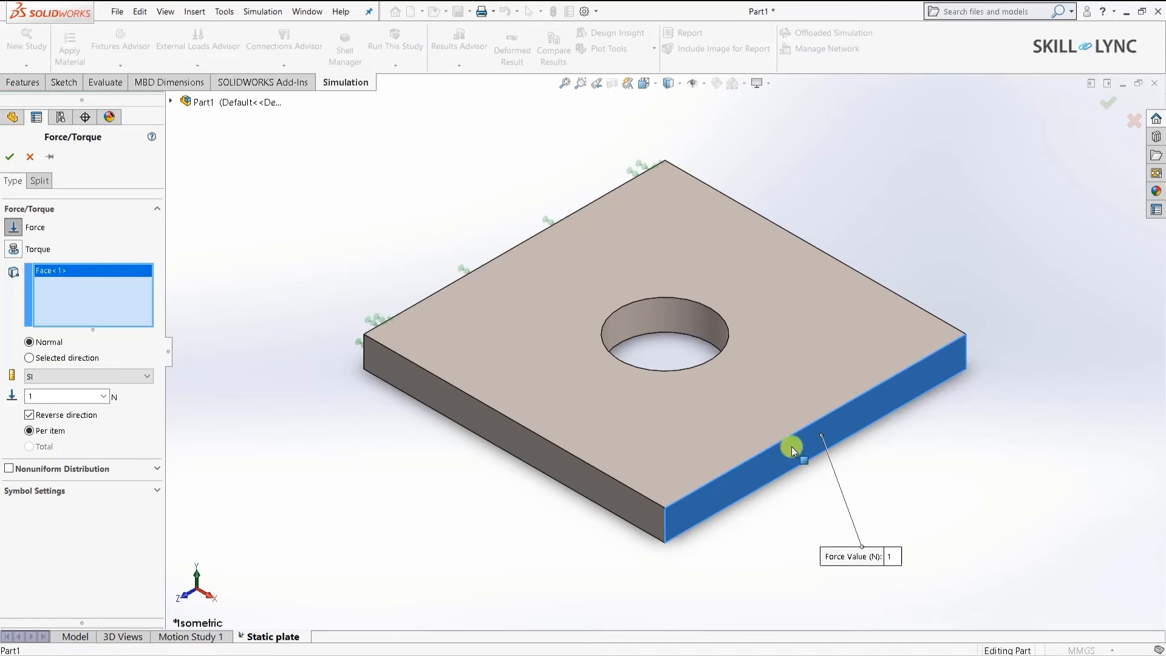
{"action": "left_click", "coordinate": [29, 416]}
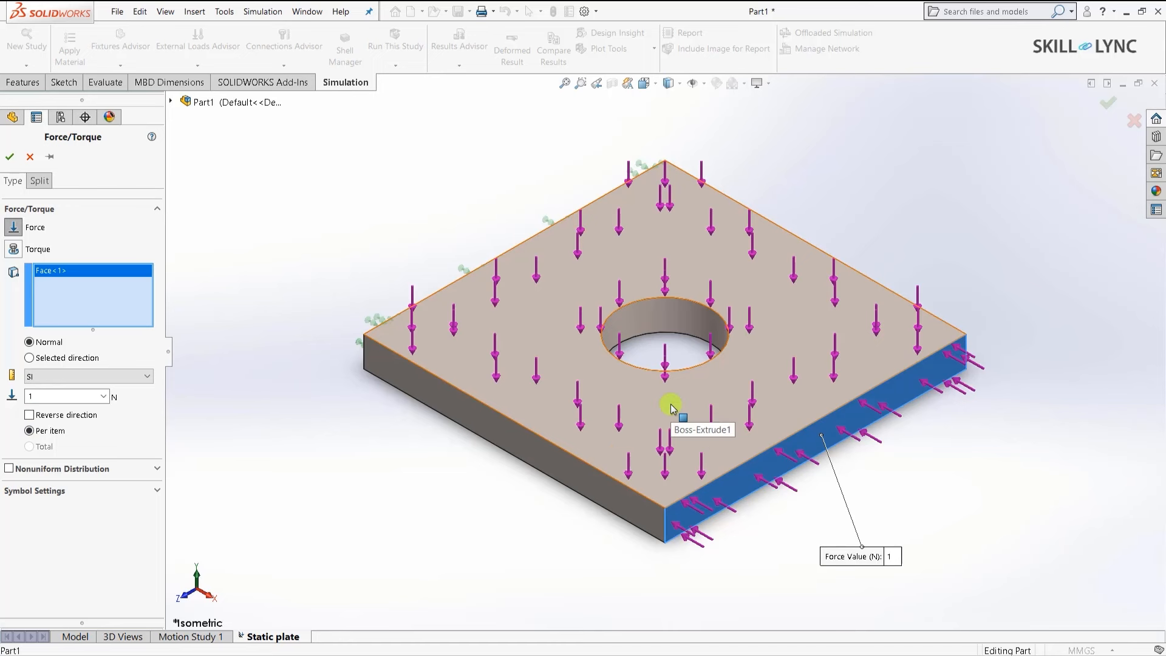
{"action": "left_click", "coordinate": [28, 416]}
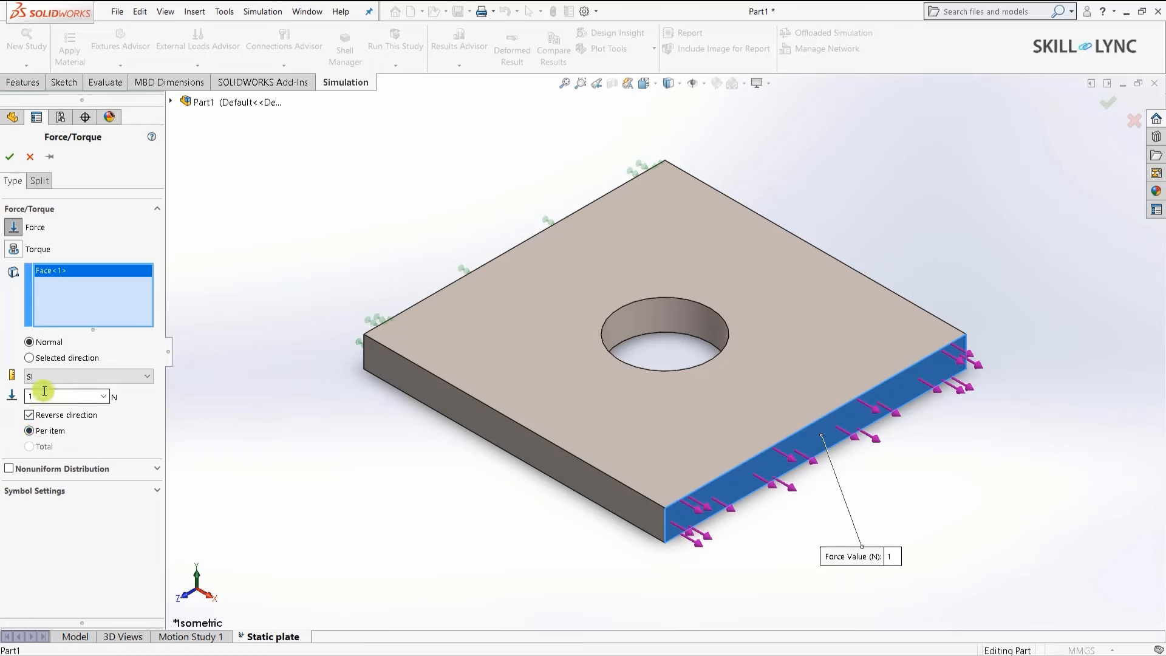
{"action": "double_click", "coordinate": [45, 395]}
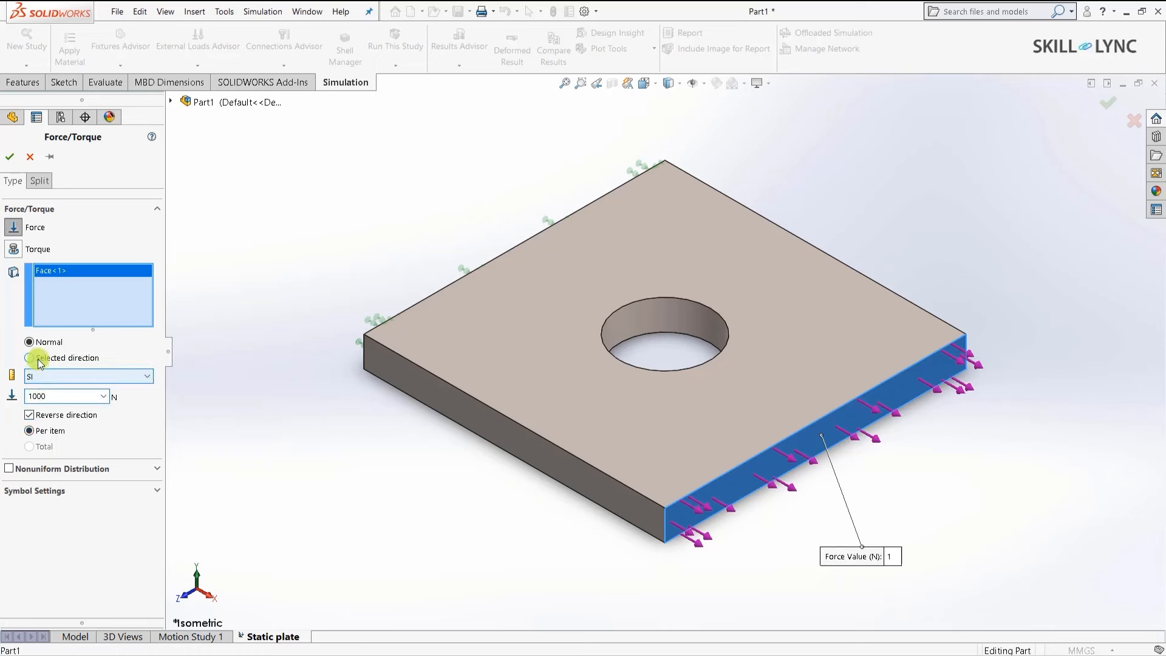
{"action": "left_click", "coordinate": [9, 159]}
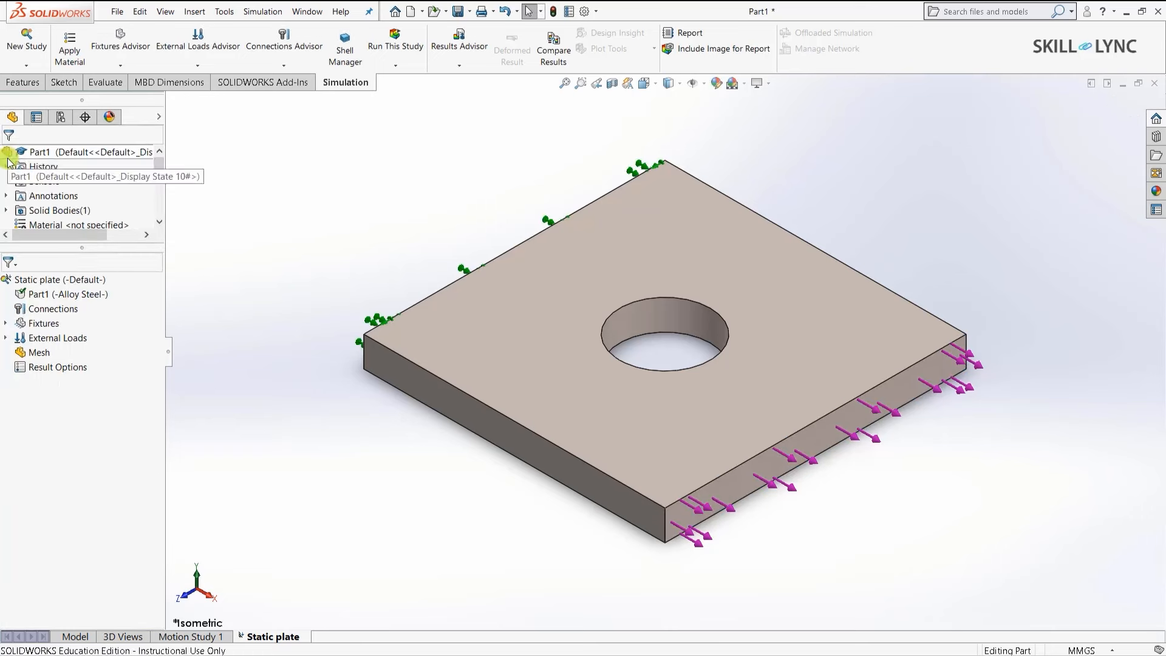
Create a mesh of the plate with the default mesh density and parameters.
{"action": "left_click", "coordinate": [217, 363]}
{"action": "scroll", "coordinate": [332, 267], "scroll_direction": "up", "scroll_amount": 2}
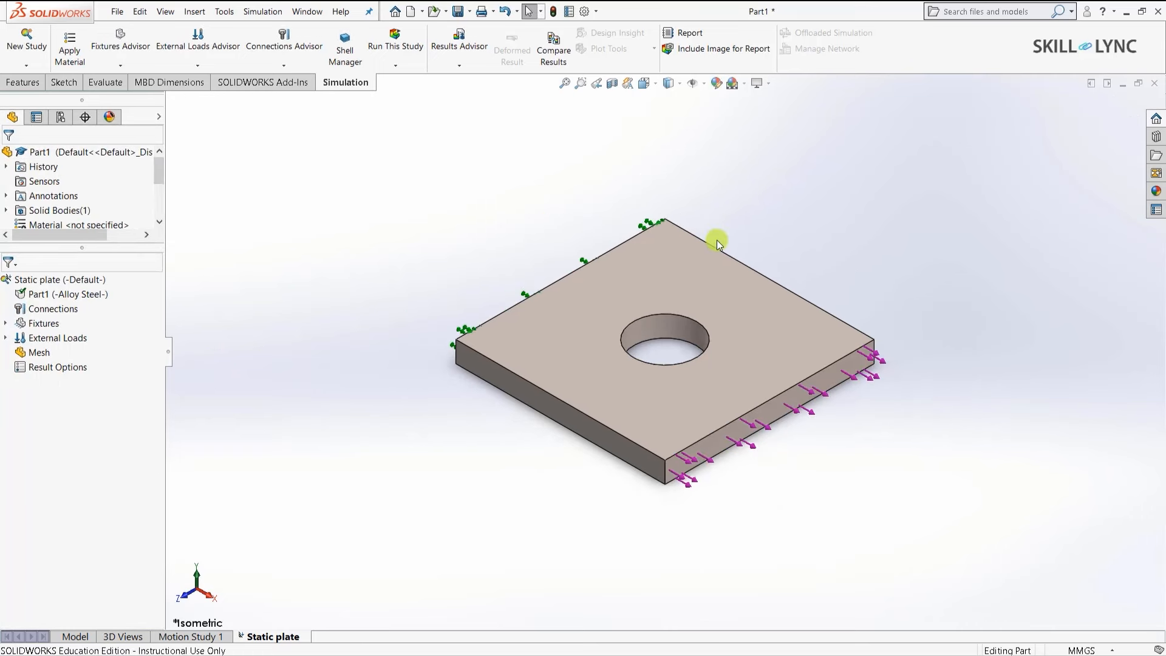
{"action": "scroll", "coordinate": [717, 241], "scroll_direction": "down", "scroll_amount": 1}
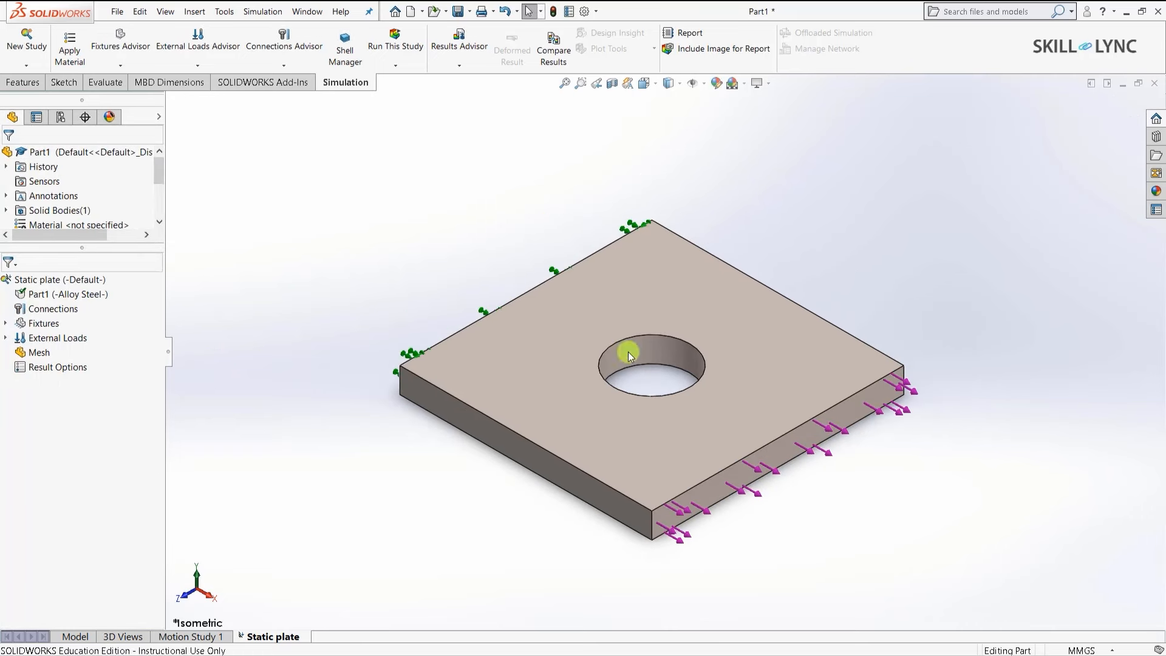
{"action": "right_click", "coordinate": [37, 355]}
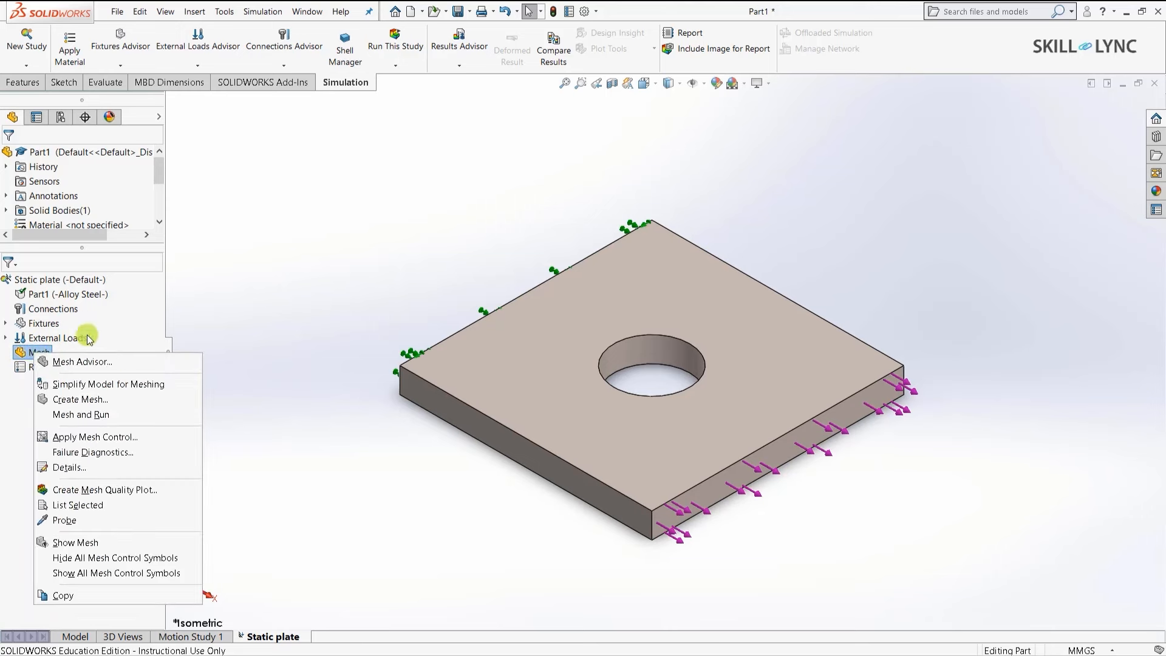
{"action": "left_click", "coordinate": [90, 399]}
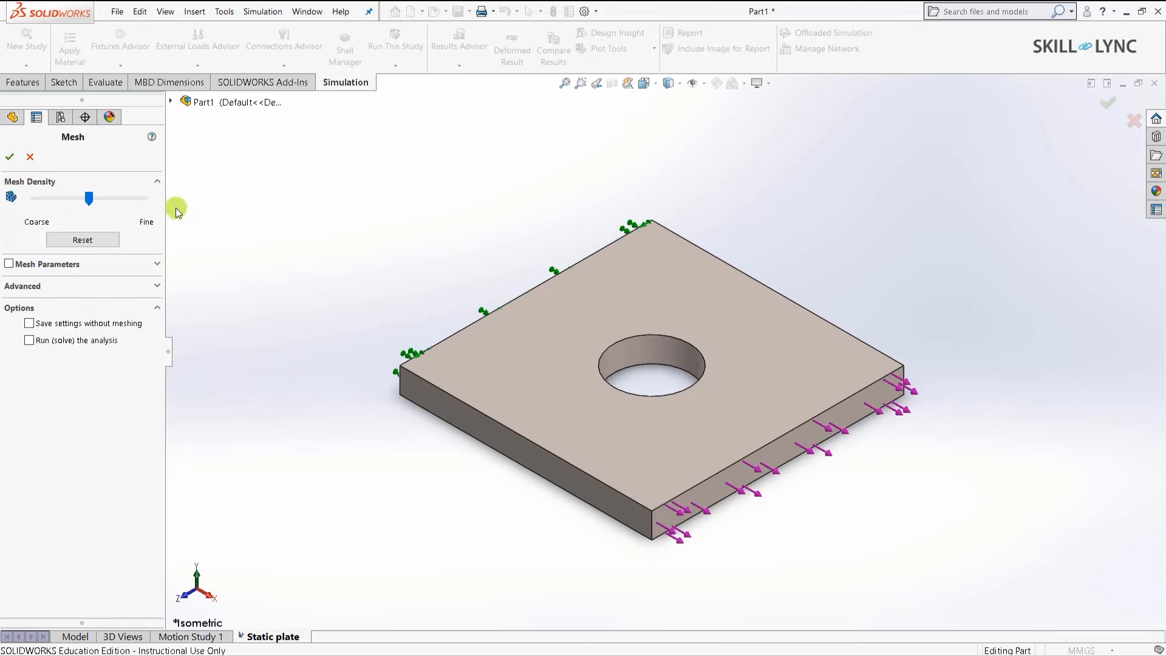
{"action": "left_click", "coordinate": [9, 159]}
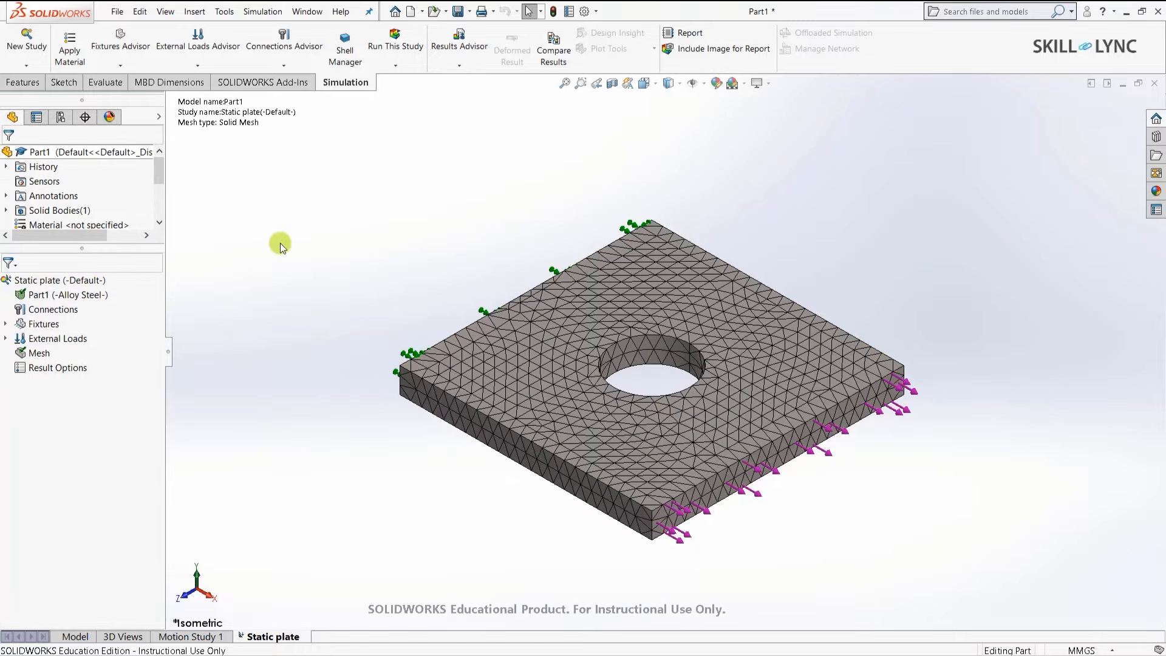
Inspect the plate's mesh up close and run the static study.
{"action": "scroll", "coordinate": [715, 427], "scroll_direction": "down", "scroll_amount": 2}
{"action": "scroll", "coordinate": [715, 427], "scroll_direction": "down", "scroll_amount": 2}
{"action": "scroll", "coordinate": [650, 372], "scroll_direction": "up", "scroll_amount": 5}
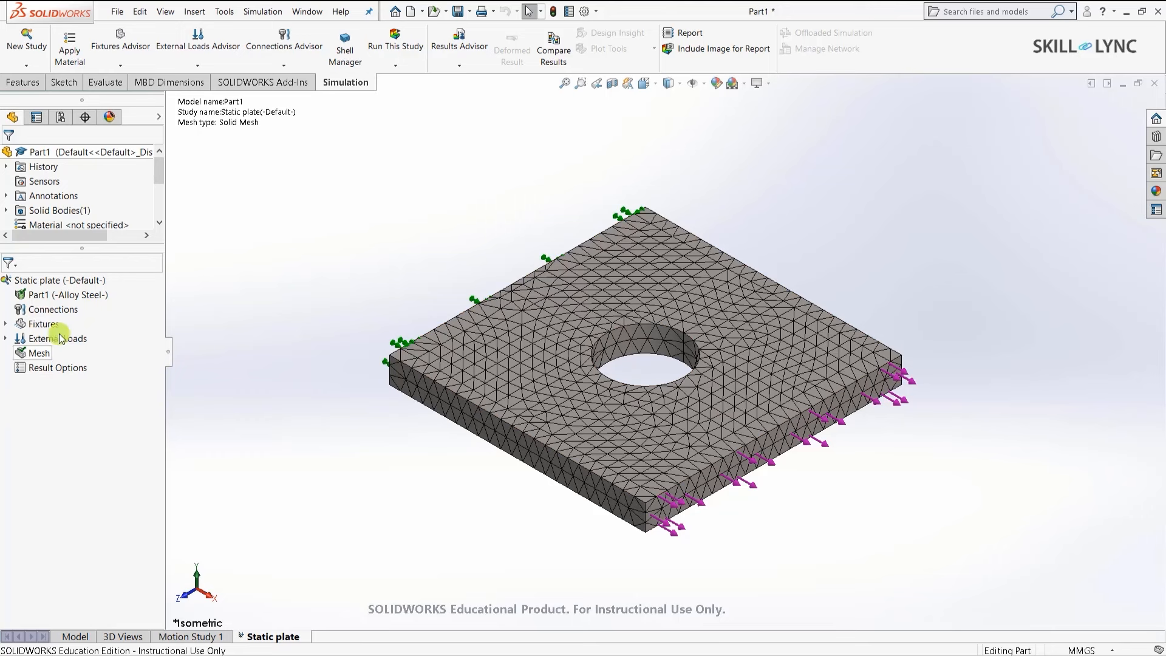
{"action": "left_click", "coordinate": [394, 50]}
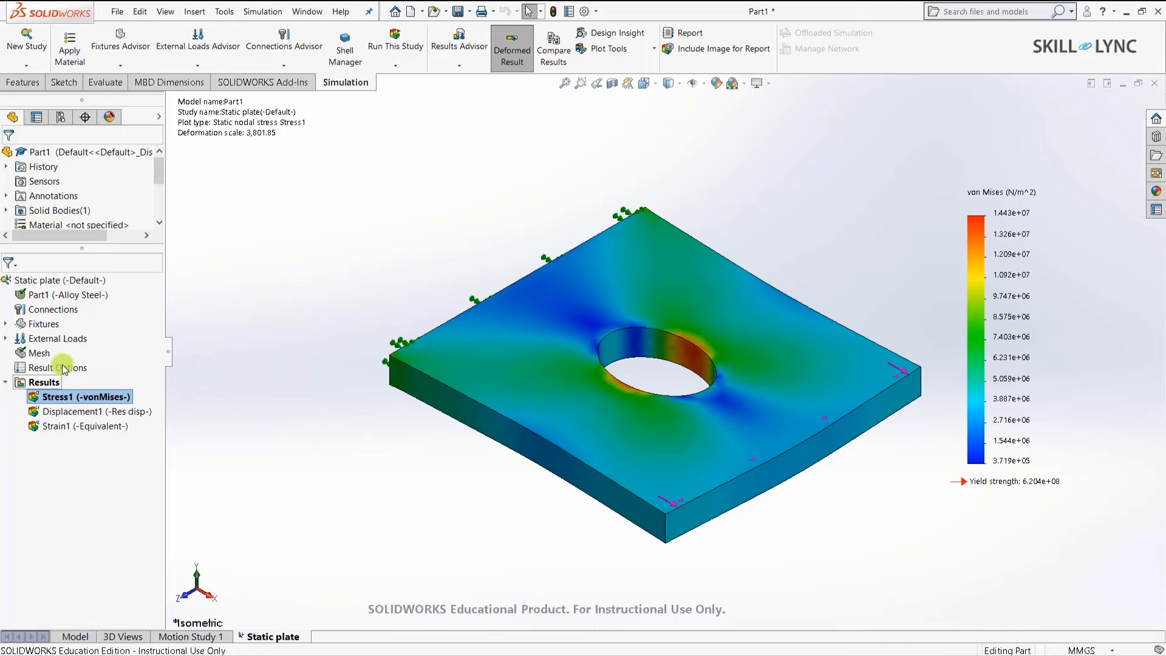
Set the existing force load to 10000 N and rerun the static study.
{"action": "left_click", "coordinate": [5, 340]}
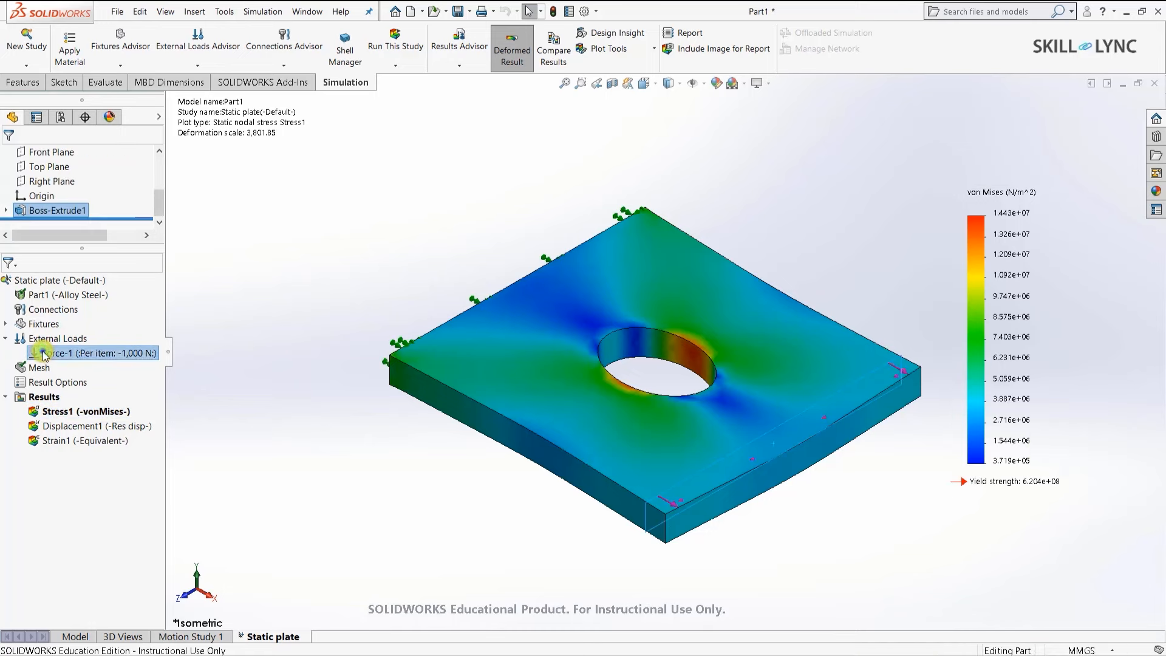
{"action": "right_click", "coordinate": [44, 352]}
{"action": "left_click", "coordinate": [76, 362]}
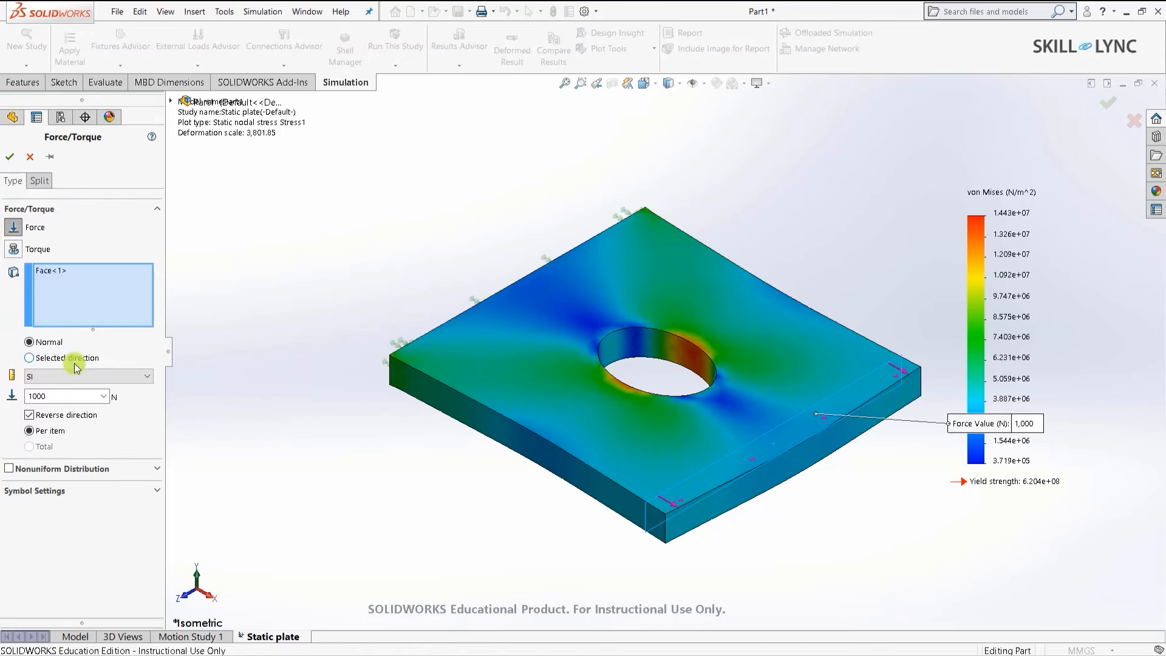
{"action": "left_click", "coordinate": [73, 397]}
{"action": "left_click", "coordinate": [73, 398]}
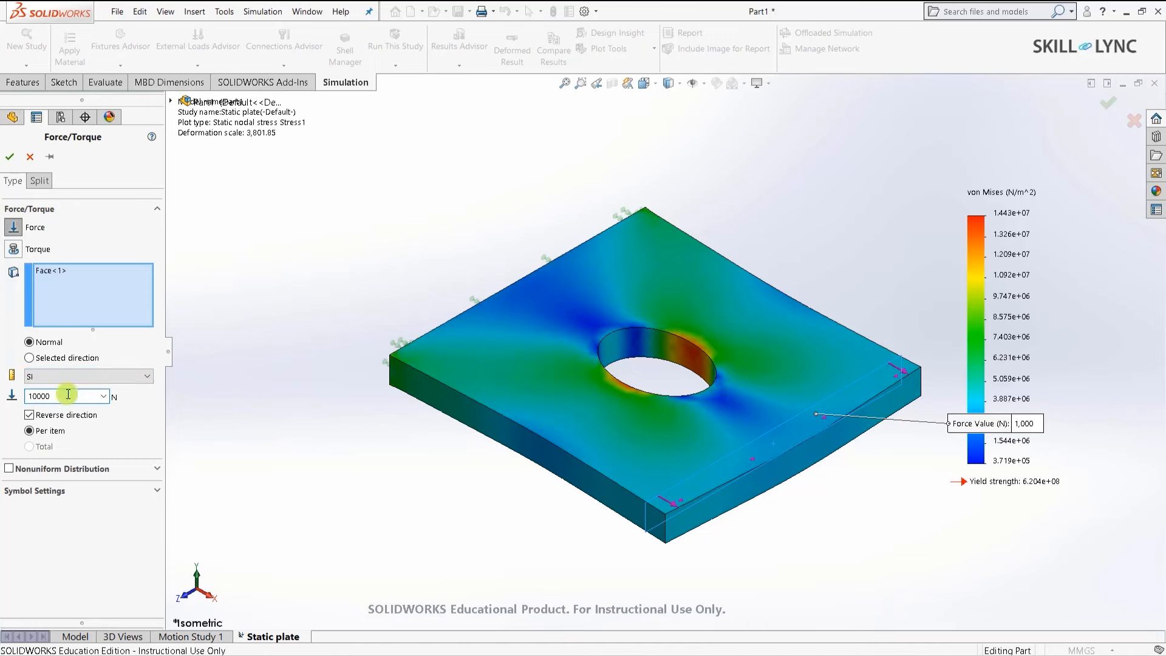
{"action": "left_click", "coordinate": [9, 158]}
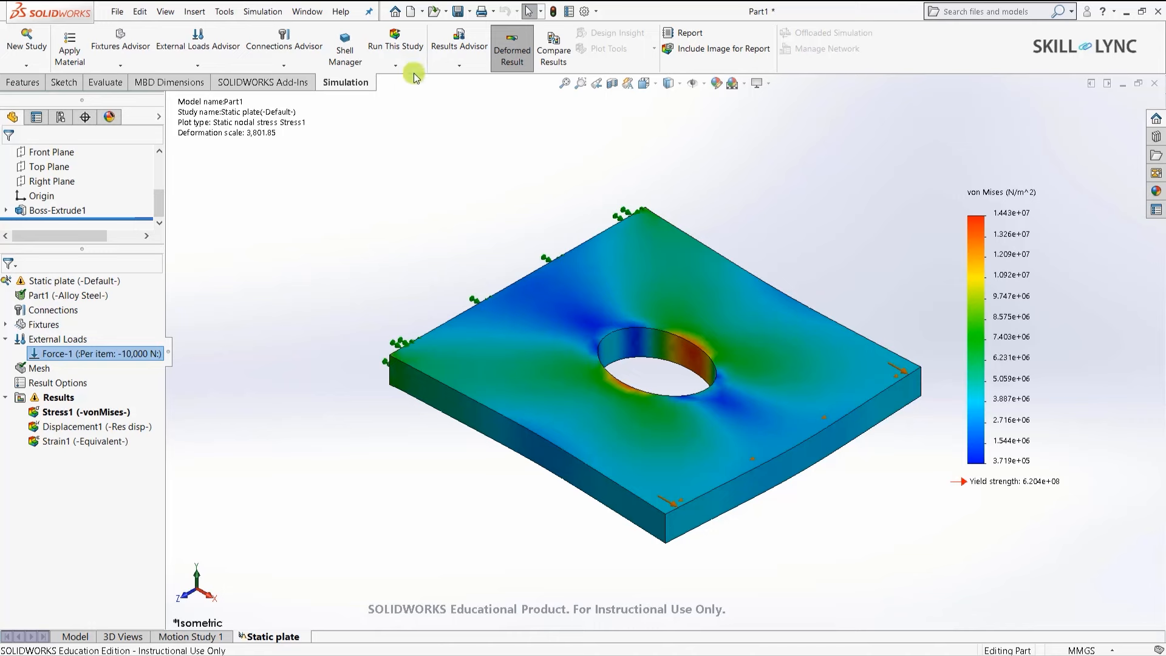
{"action": "left_click", "coordinate": [384, 55]}
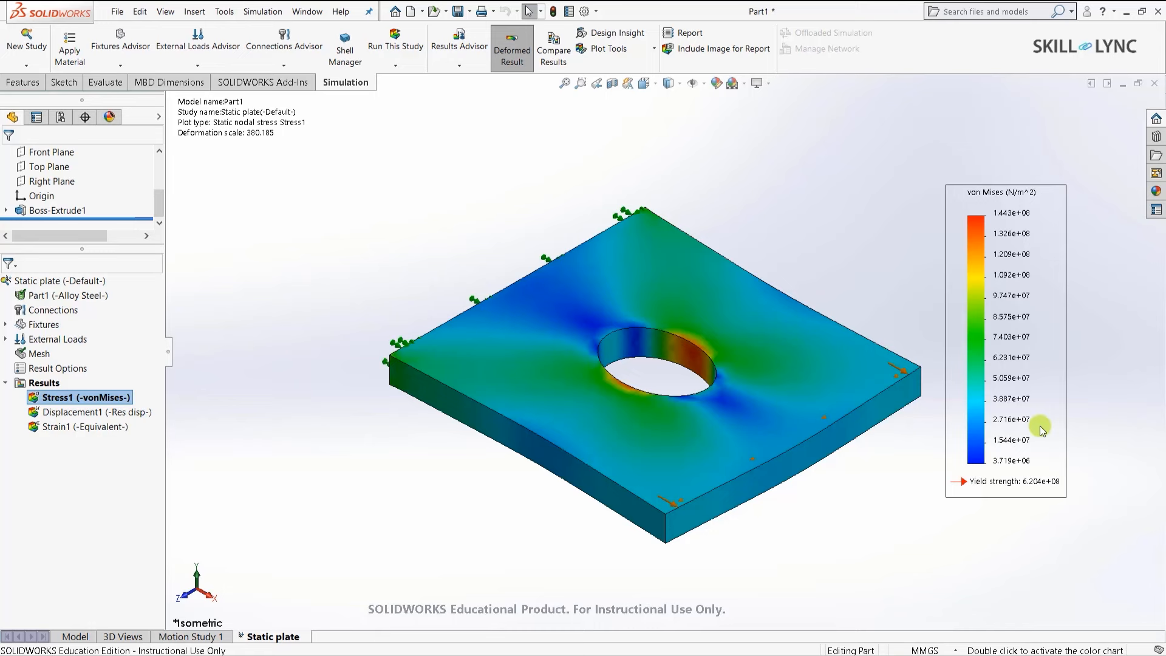
Set the existing force load on the plate to 100000 N and rerun the static study.
{"action": "left_click", "coordinate": [8, 341]}
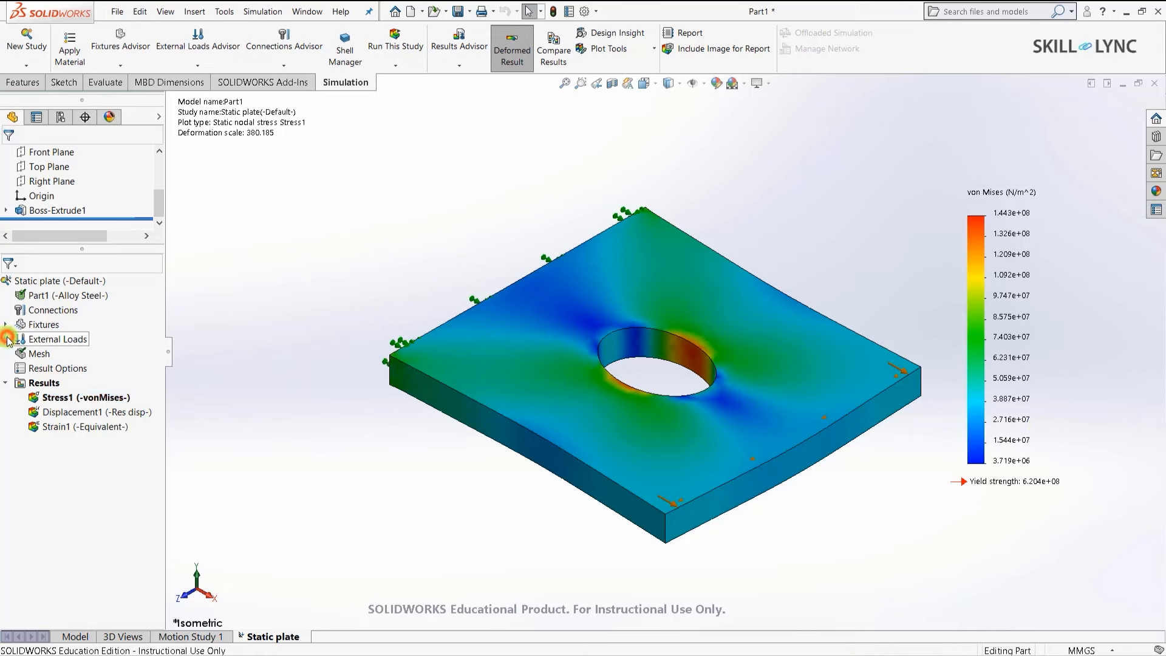
{"action": "left_click", "coordinate": [60, 354]}
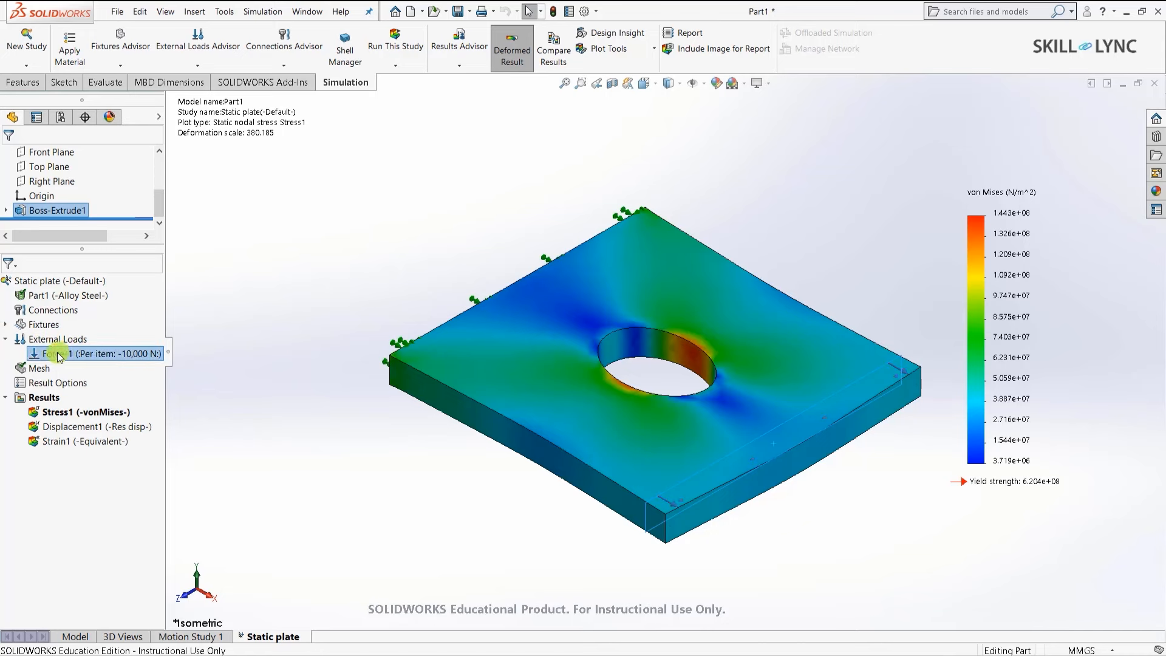
{"action": "right_click", "coordinate": [54, 356]}
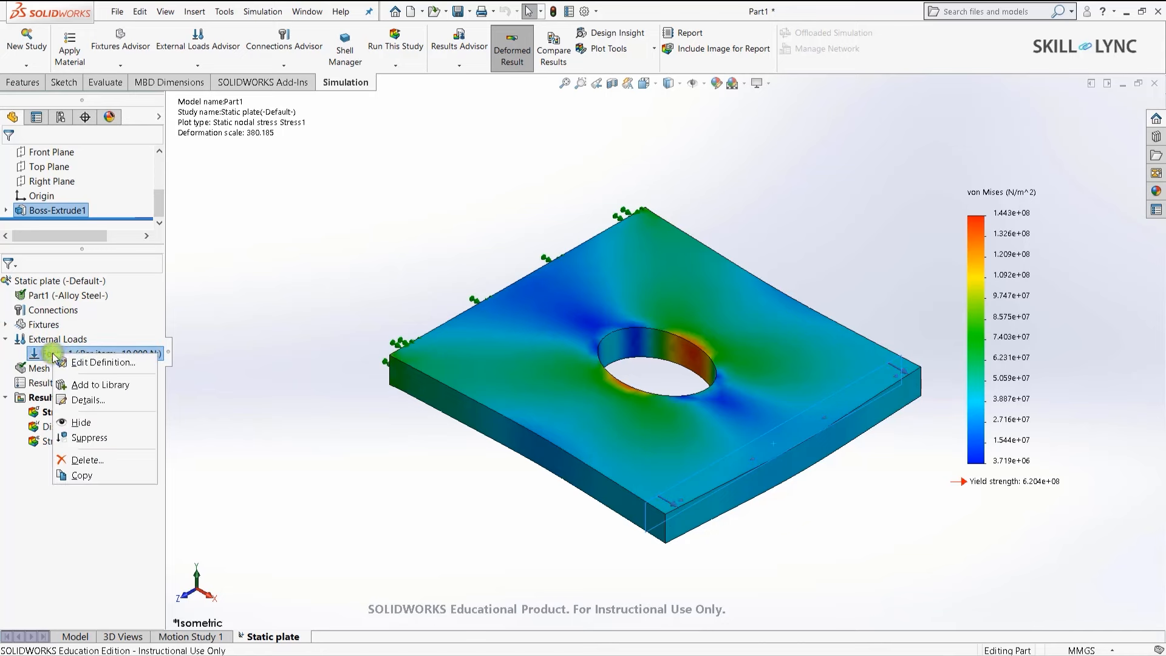
{"action": "left_click", "coordinate": [85, 363]}
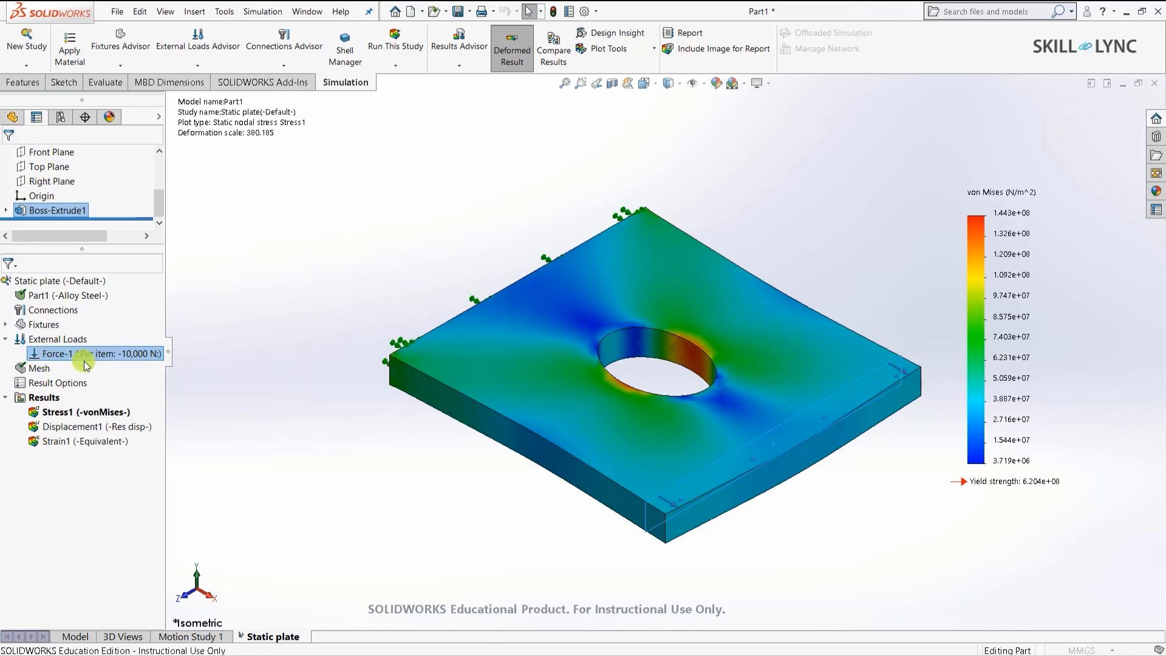
{"action": "double_click", "coordinate": [59, 397]}
{"action": "left_click", "coordinate": [60, 396]}
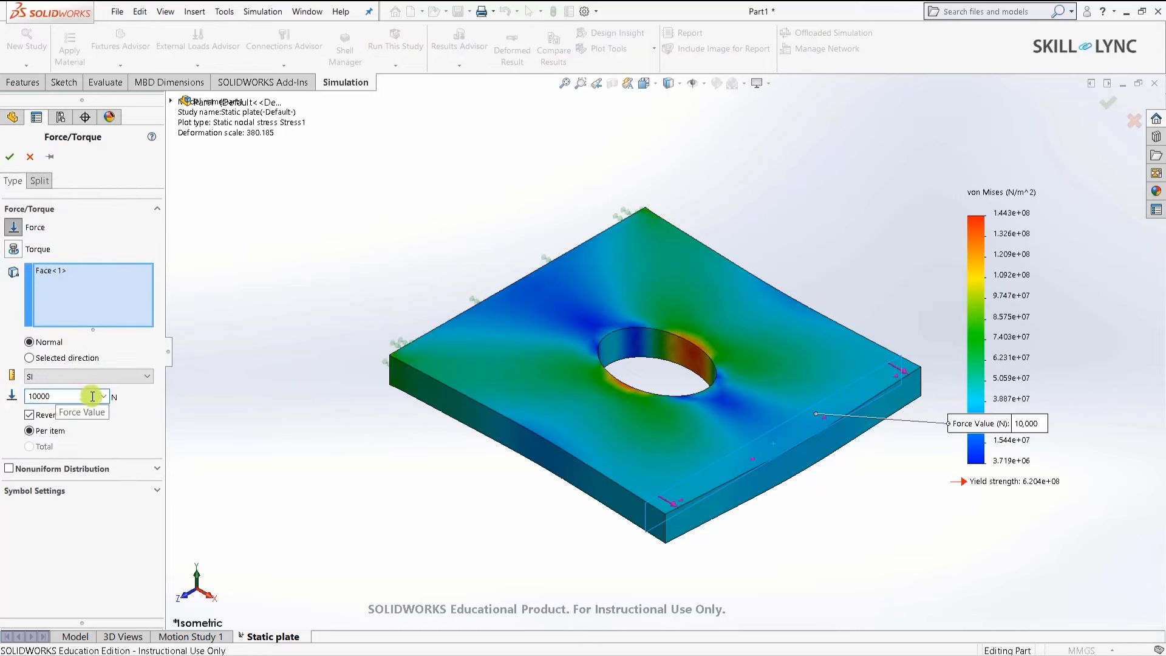
{"action": "type", "text": "0"}
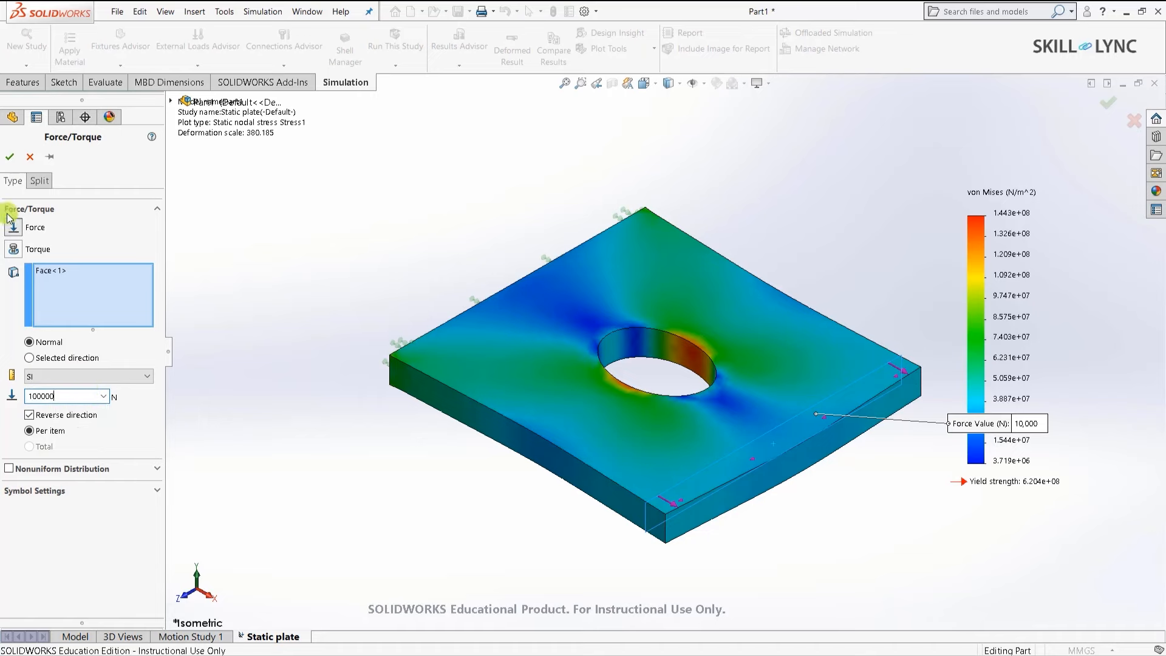
{"action": "left_click", "coordinate": [9, 159]}
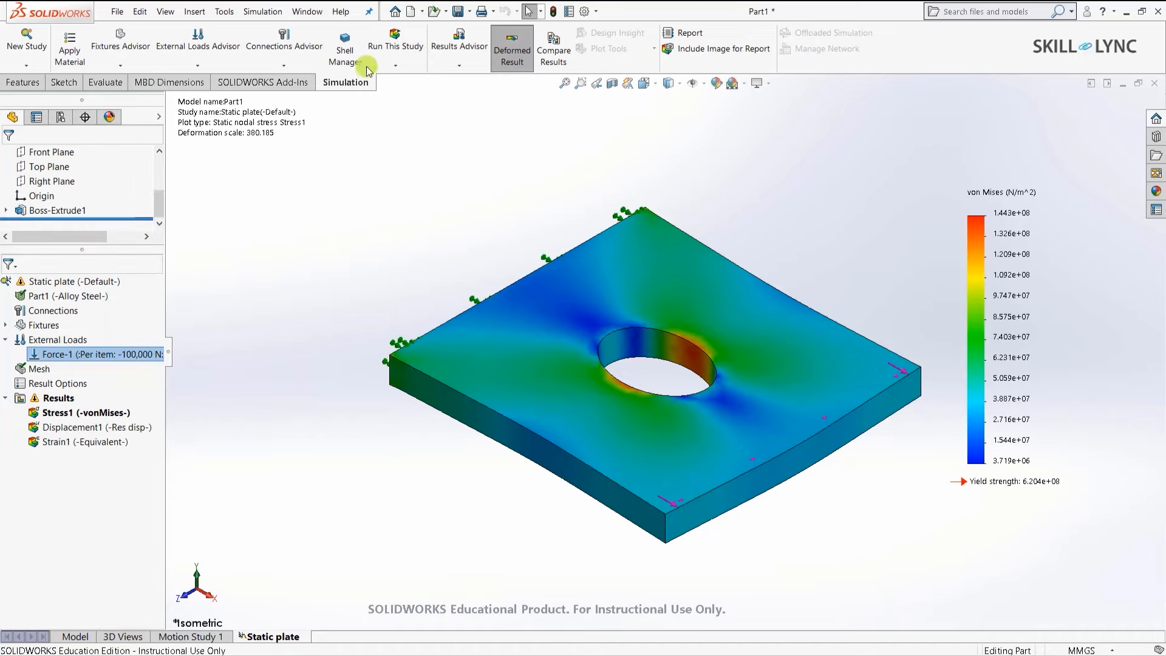
{"action": "left_click", "coordinate": [393, 38]}
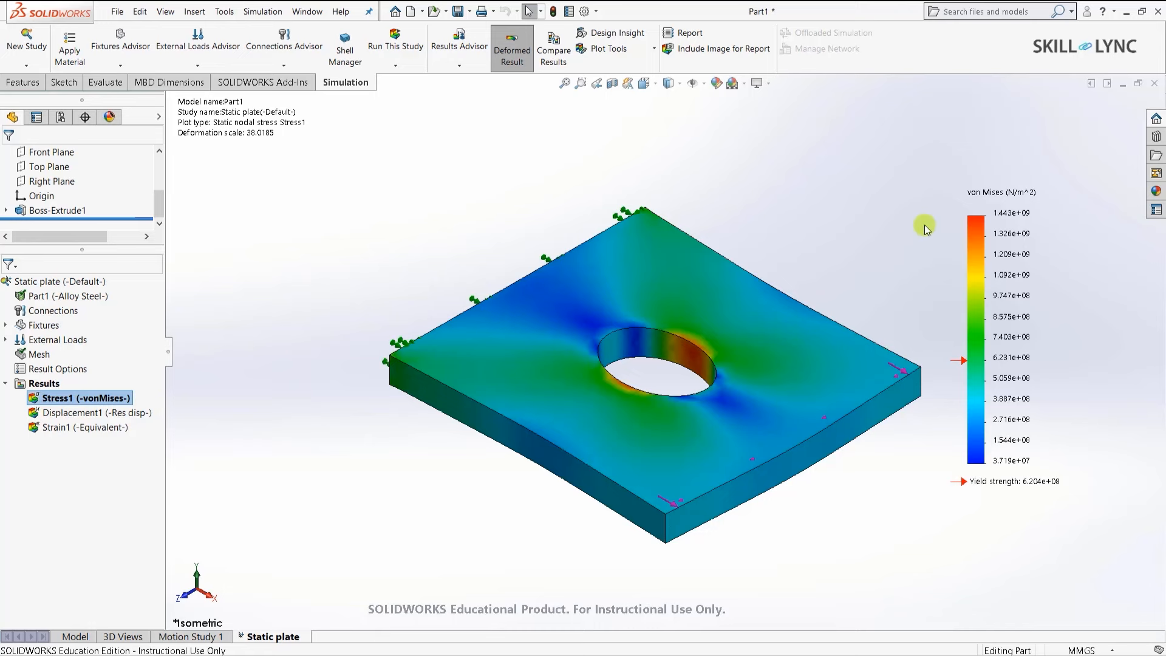
{"action": "right_click", "coordinate": [267, 637]}
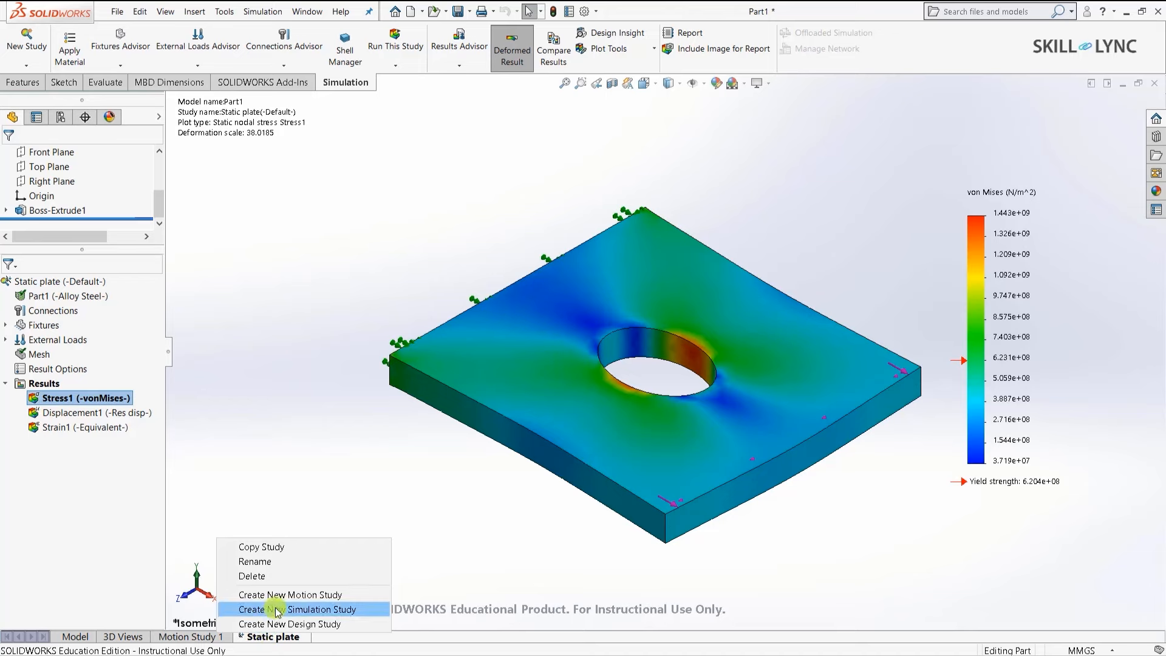
{"action": "left_click", "coordinate": [275, 609]}
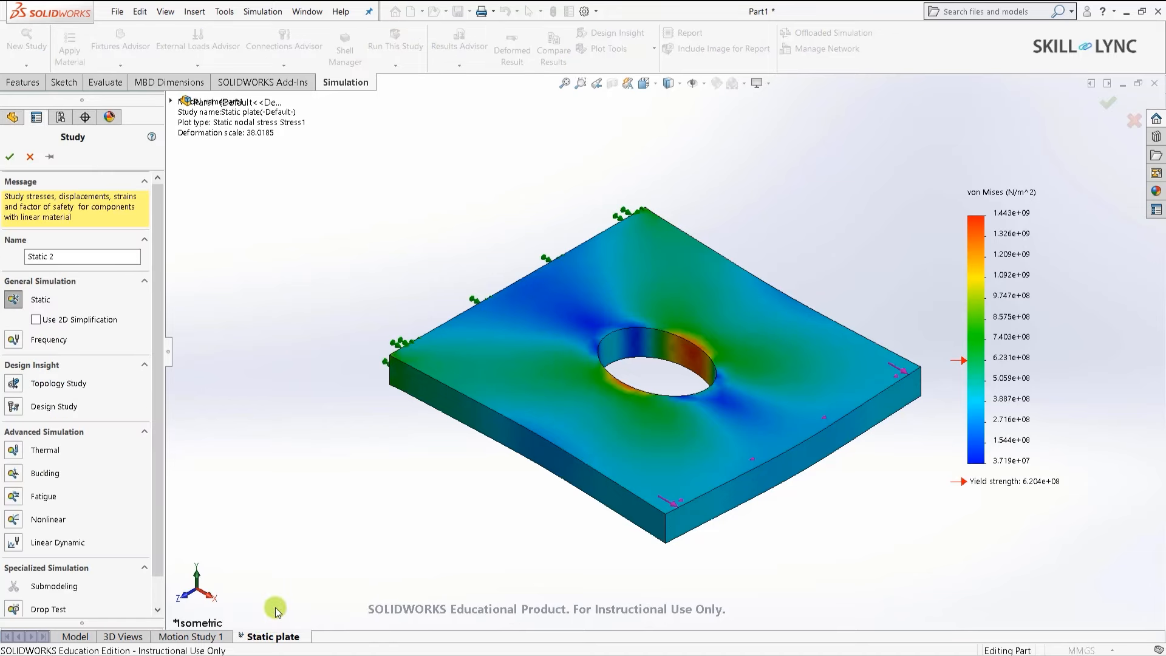
{"action": "key", "text": "Escape"}
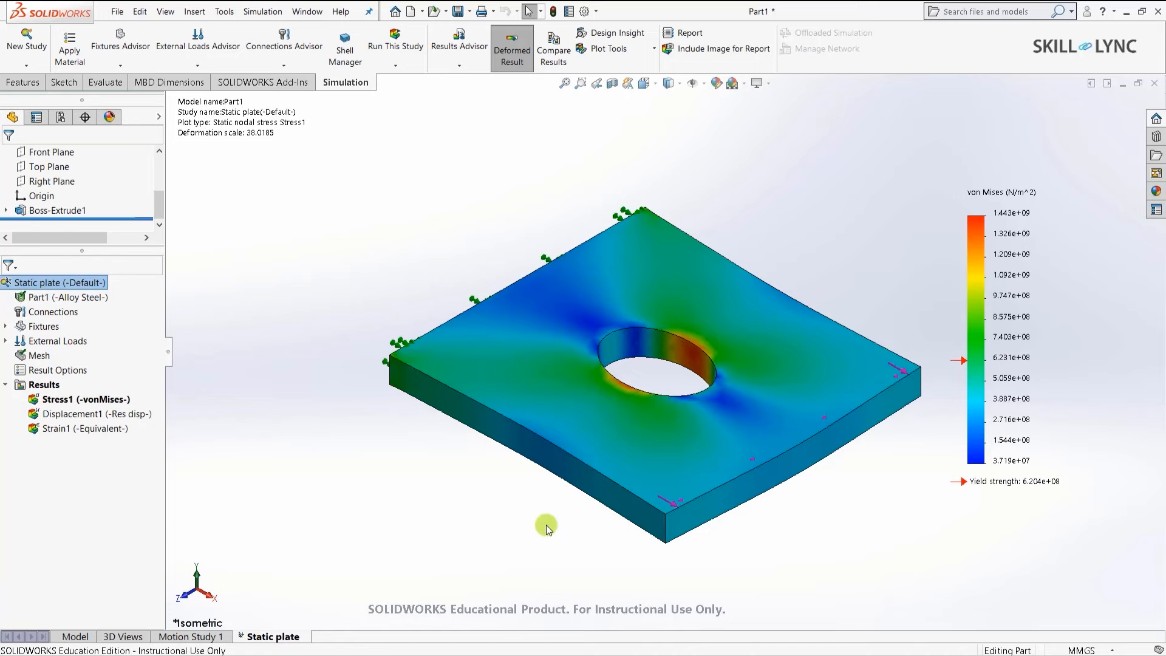
Copy the Static plate study to a new nonlinear study using the default name and configuration, and run it.
{"action": "right_click", "coordinate": [59, 285]}
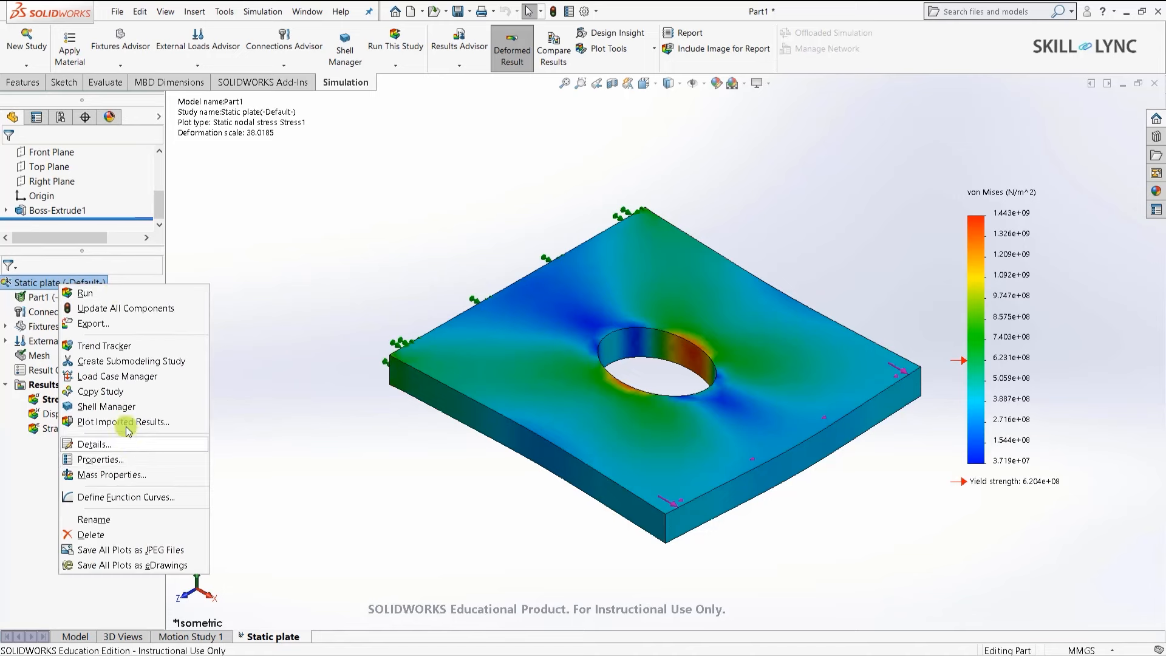
{"action": "left_click", "coordinate": [102, 392]}
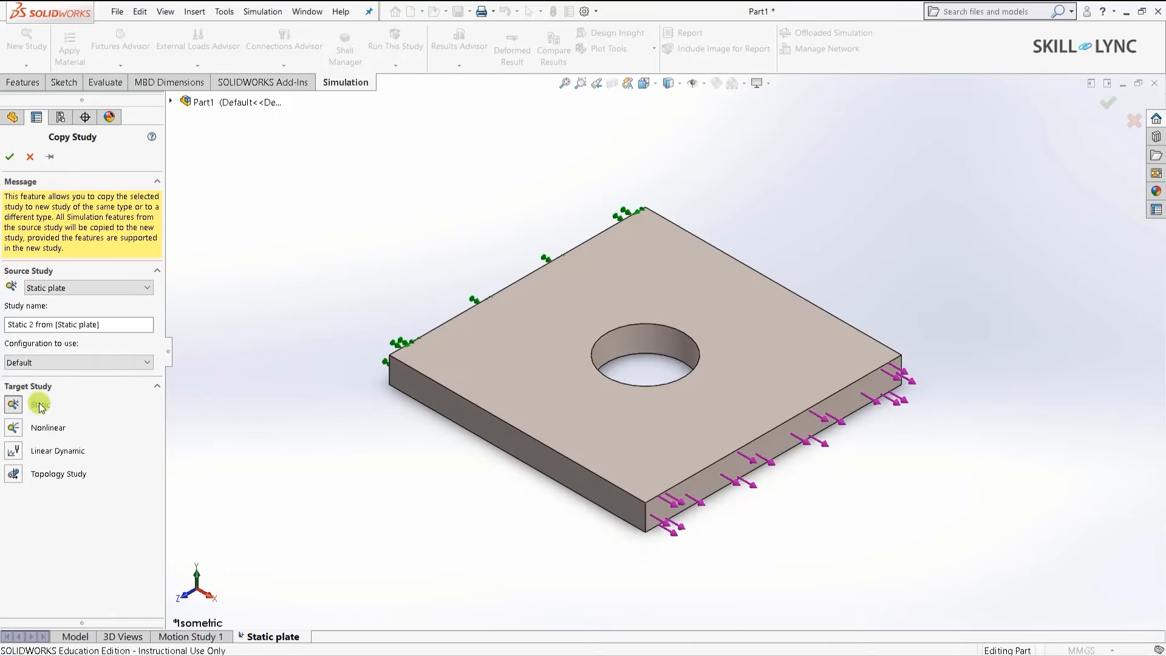
{"action": "left_click", "coordinate": [13, 427]}
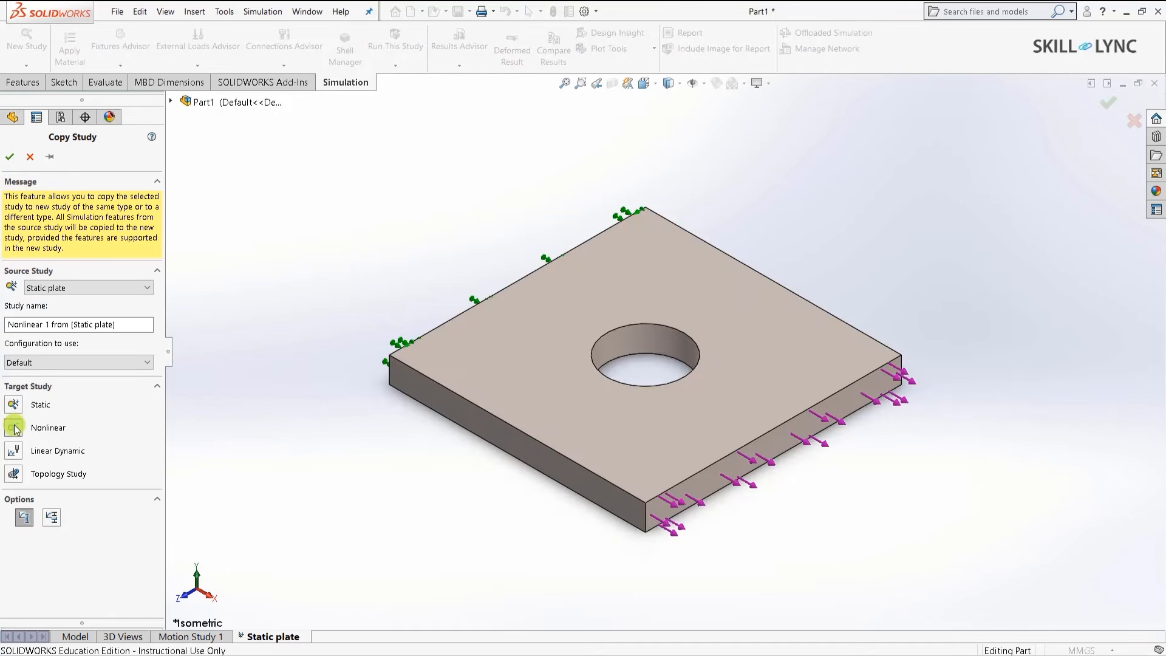
{"action": "left_click", "coordinate": [11, 156]}
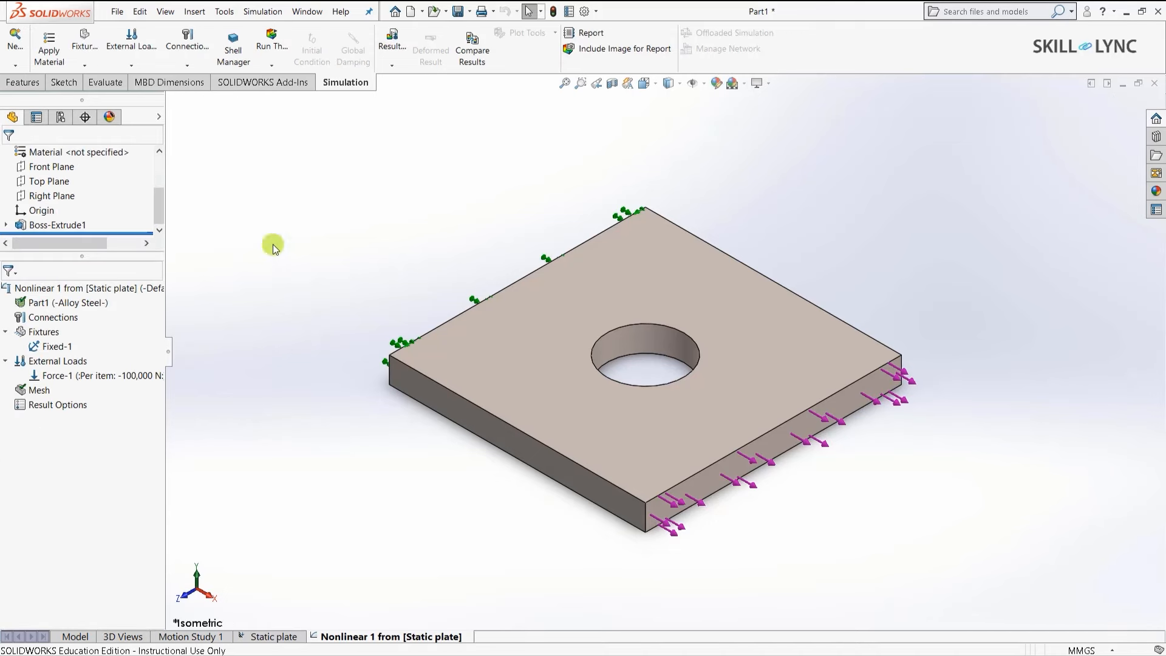
{"action": "left_click", "coordinate": [271, 47]}
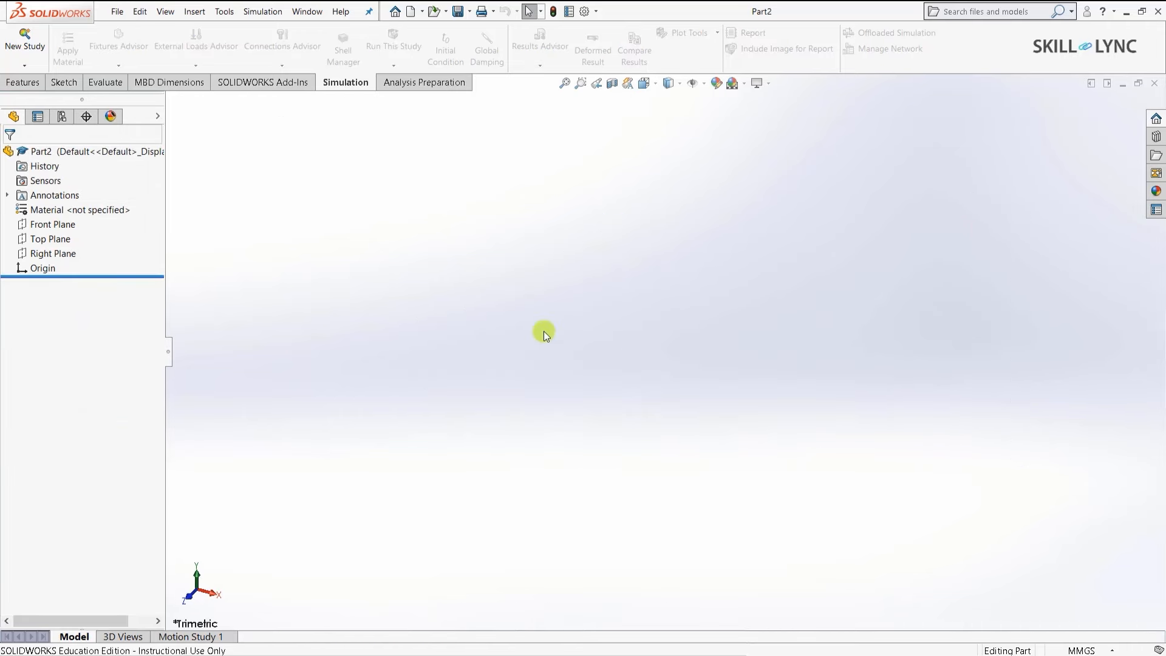
Sketch a center rectangle about 72 x 64 mm on the Right Plane of Part2, centred on the origin.
{"action": "left_click", "coordinate": [12, 87]}
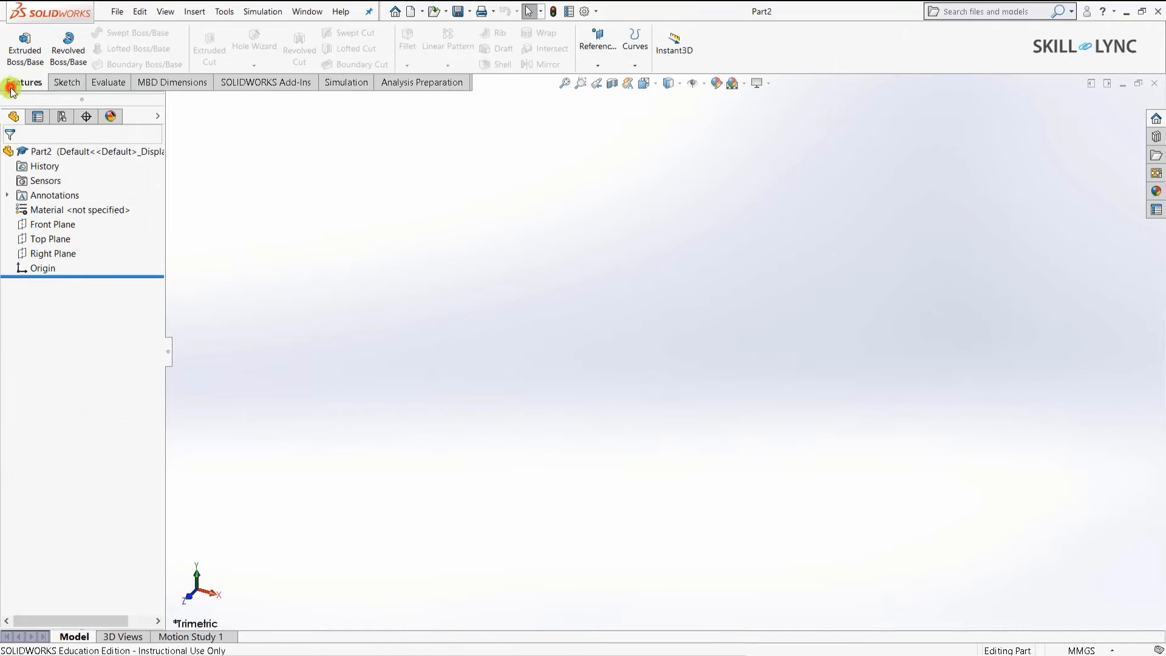
{"action": "left_click", "coordinate": [60, 83]}
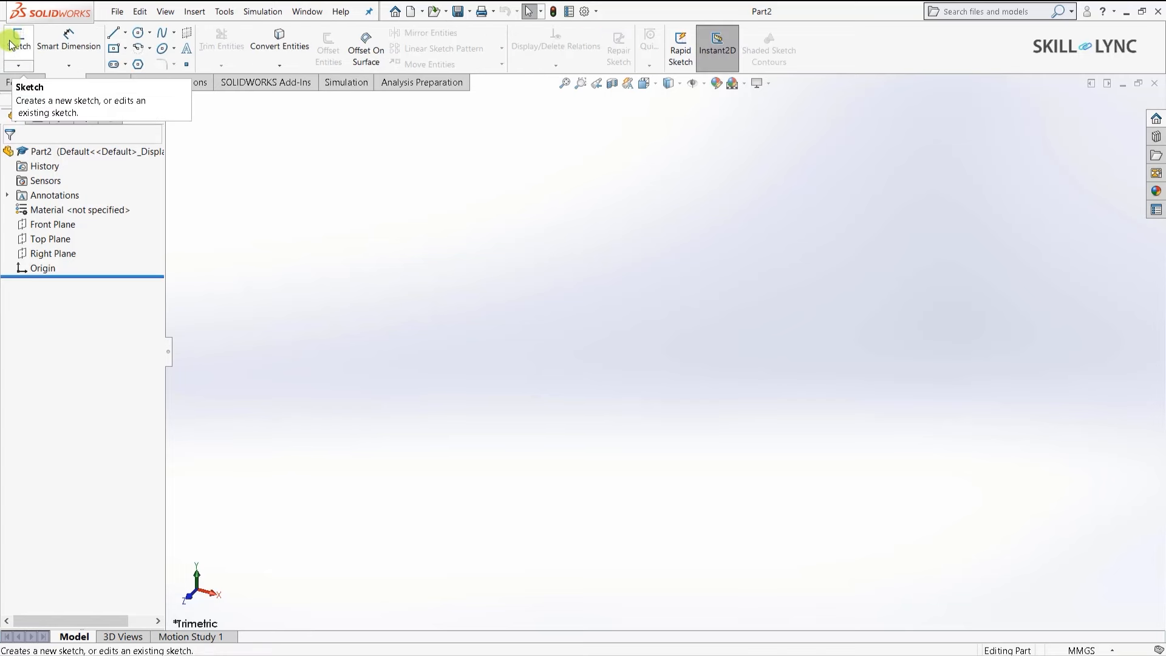
{"action": "left_click", "coordinate": [72, 65]}
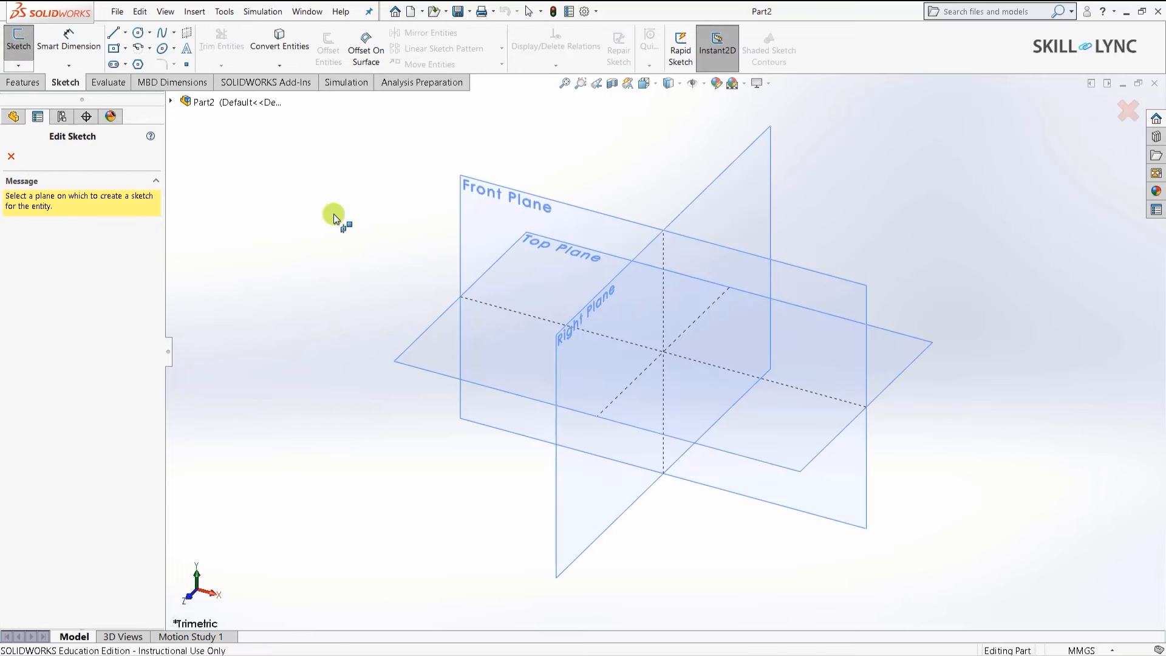
{"action": "left_click", "coordinate": [592, 348]}
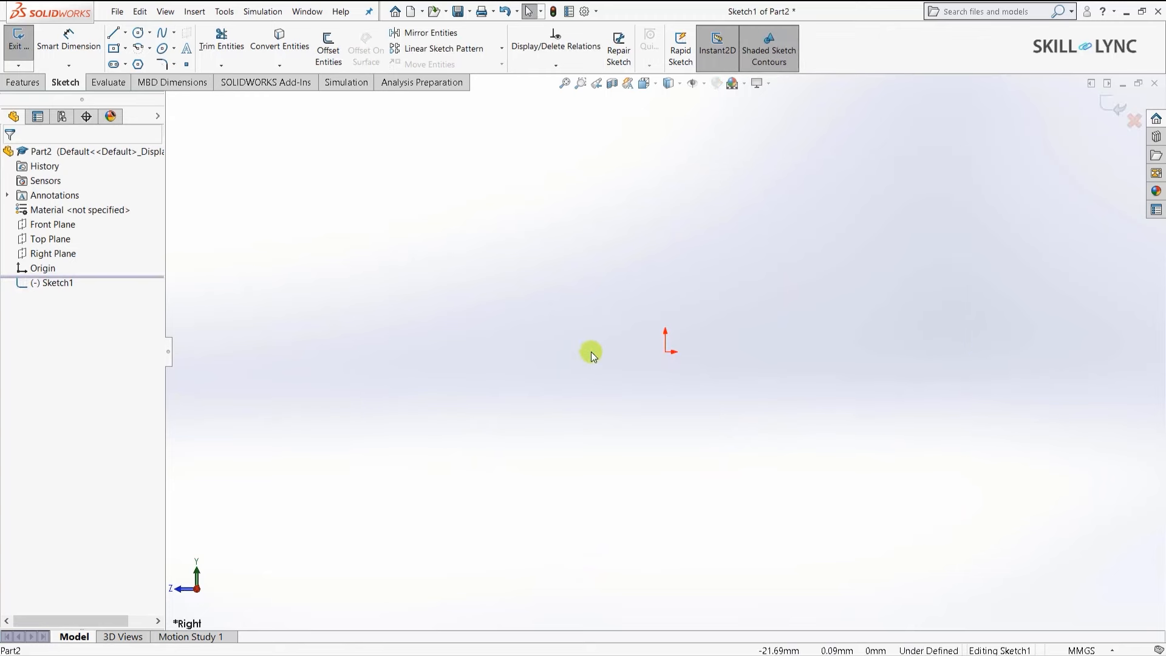
{"action": "left_click", "coordinate": [113, 48]}
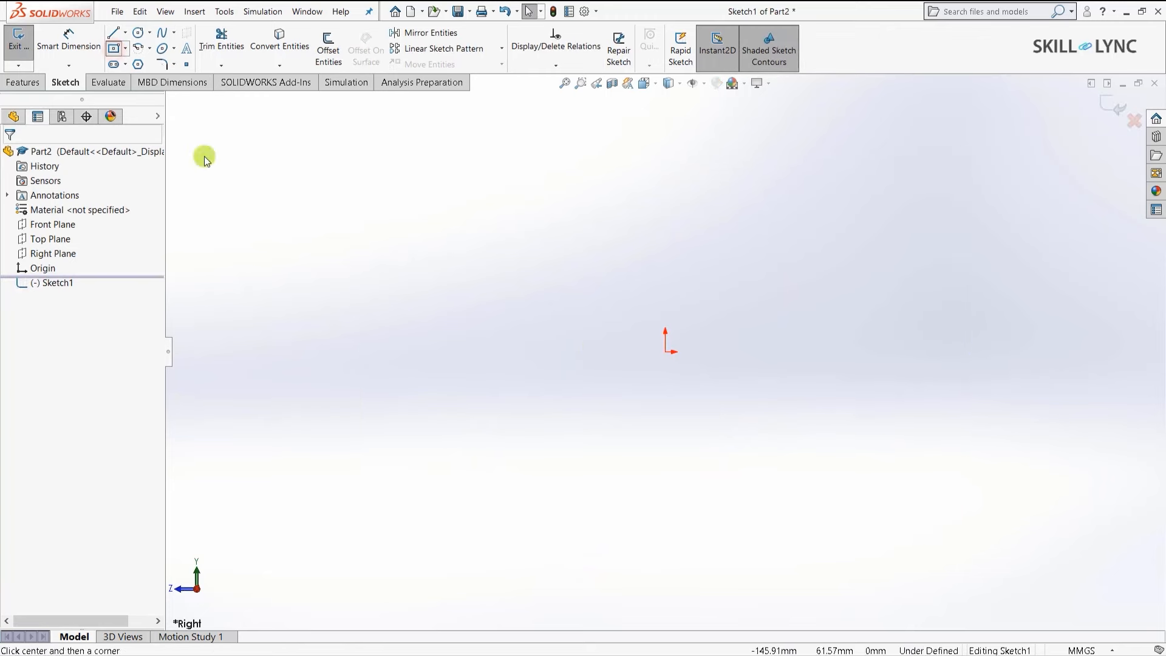
{"action": "left_click", "coordinate": [665, 353]}
{"action": "mouse_move", "coordinate": [664, 353]}
{"action": "left_mouse_down"}
{"action": "mouse_move", "coordinate": [743, 404]}
{"action": "mouse_move", "coordinate": [788, 459]}
{"action": "left_mouse_up"}
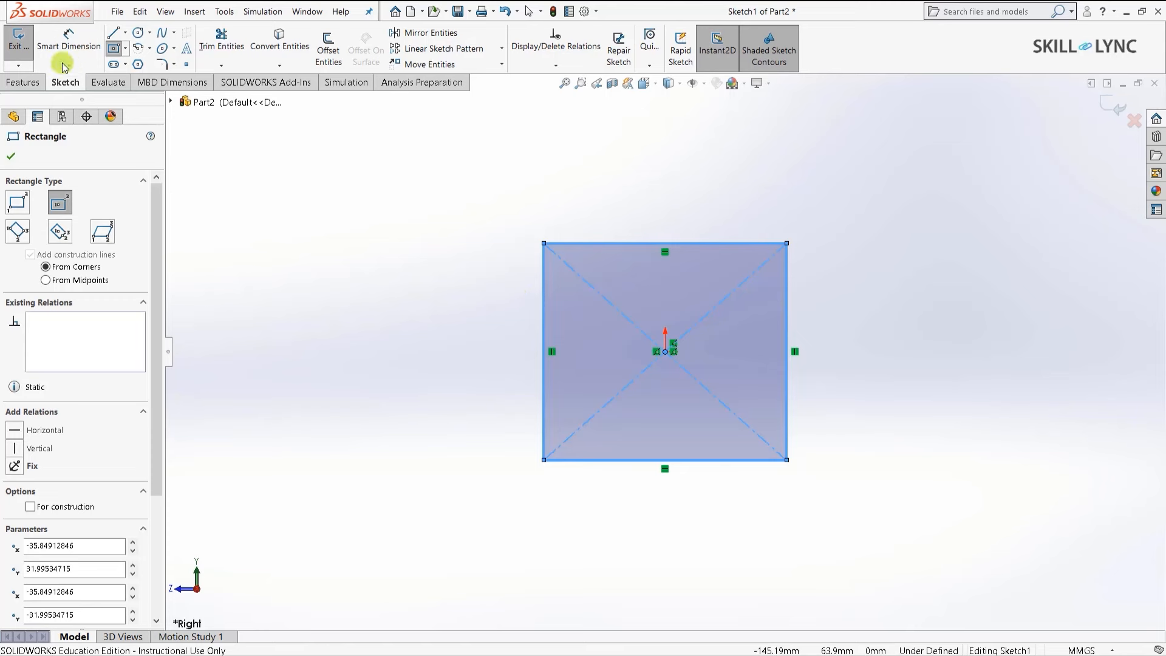
Dimension the rectangle's height and width to 50 mm each.
{"action": "left_click", "coordinate": [53, 43]}
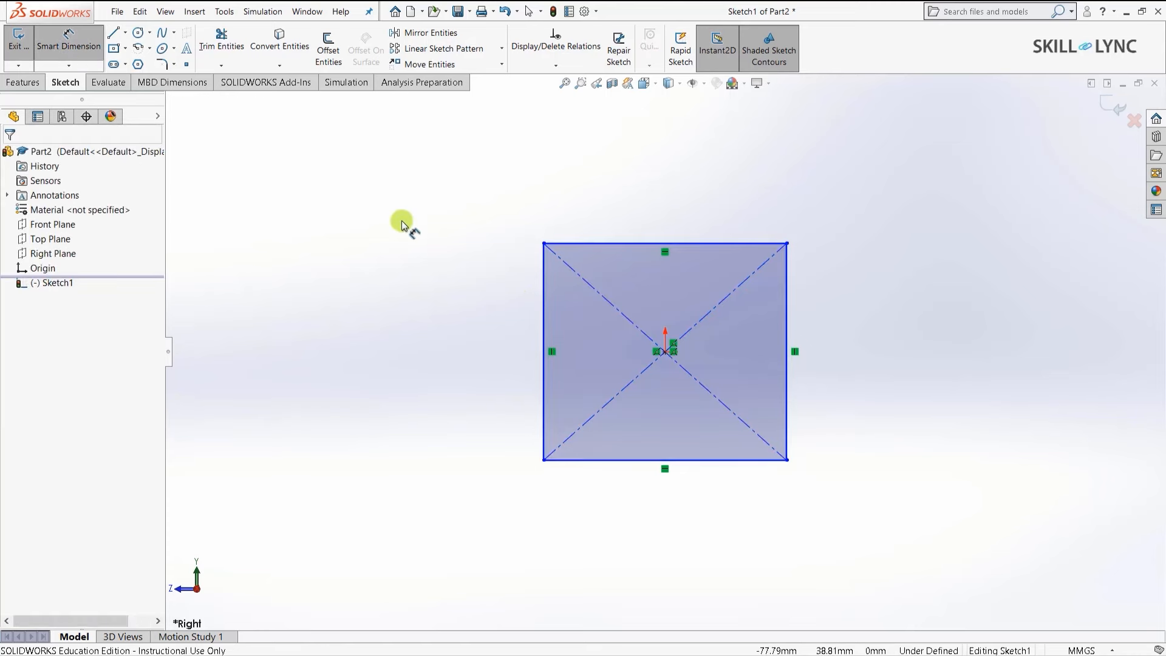
{"action": "left_click", "coordinate": [544, 317]}
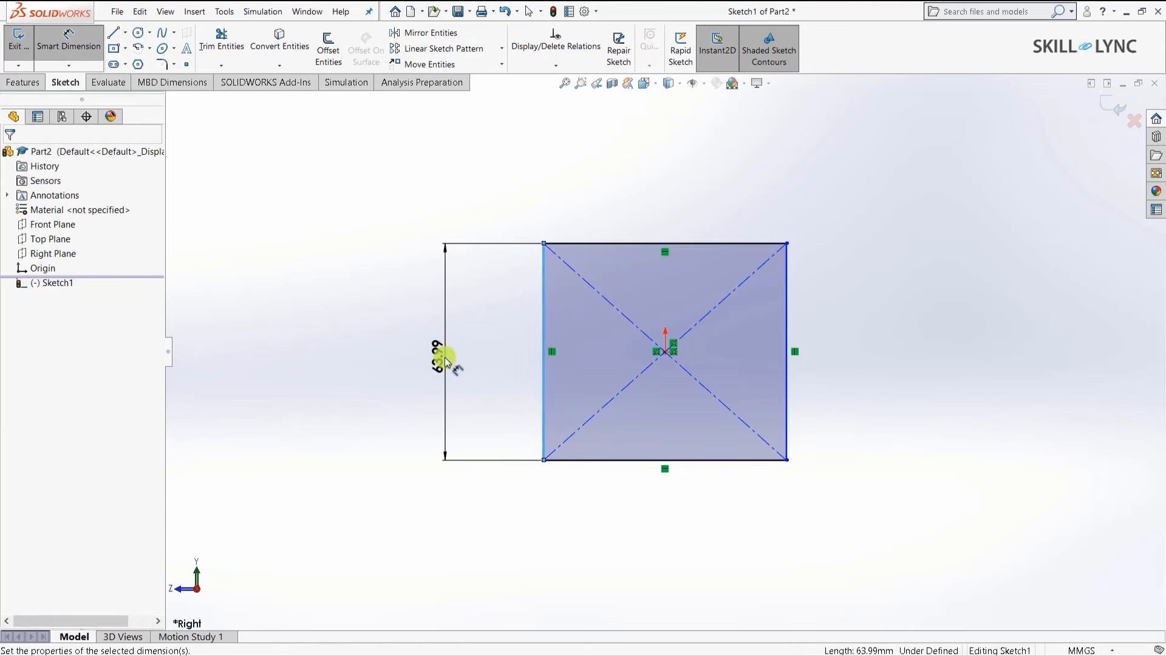
{"action": "left_click", "coordinate": [445, 358]}
{"action": "type", "text": "50"}
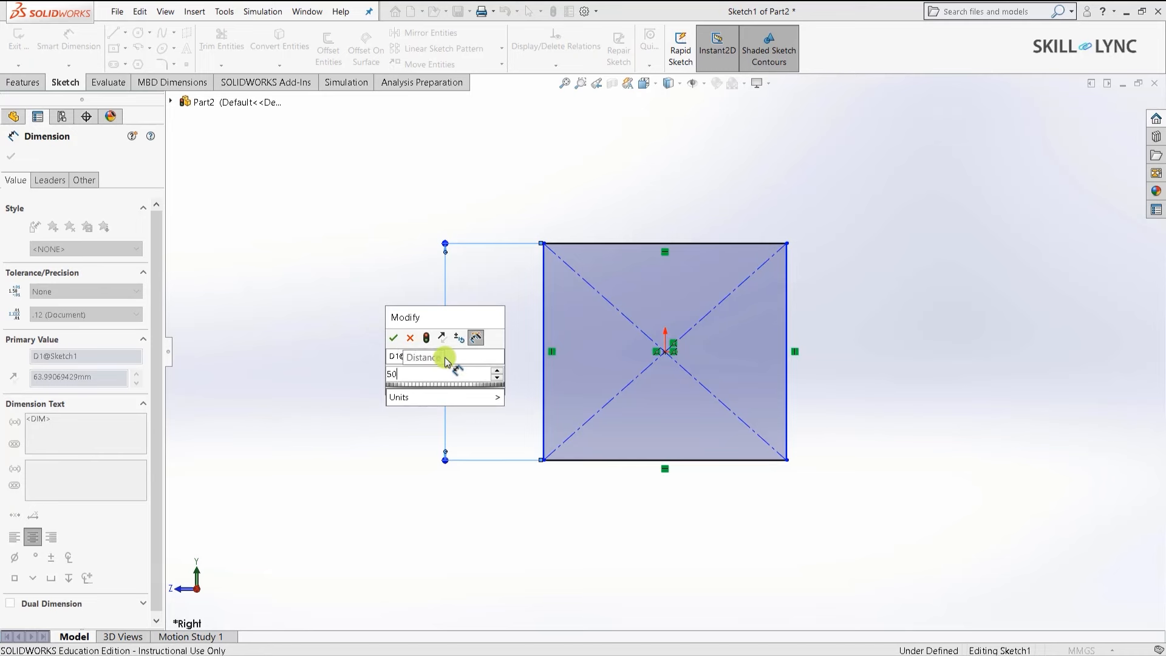
{"action": "key", "text": "Return"}
{"action": "left_click", "coordinate": [644, 244]}
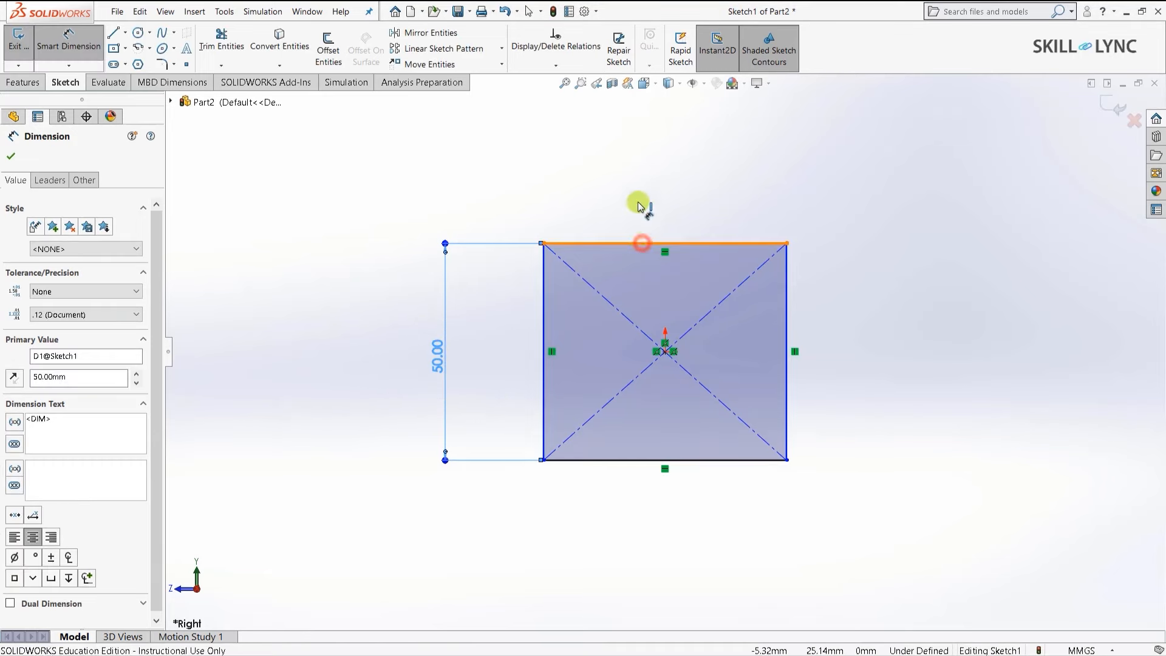
{"action": "left_click", "coordinate": [637, 193]}
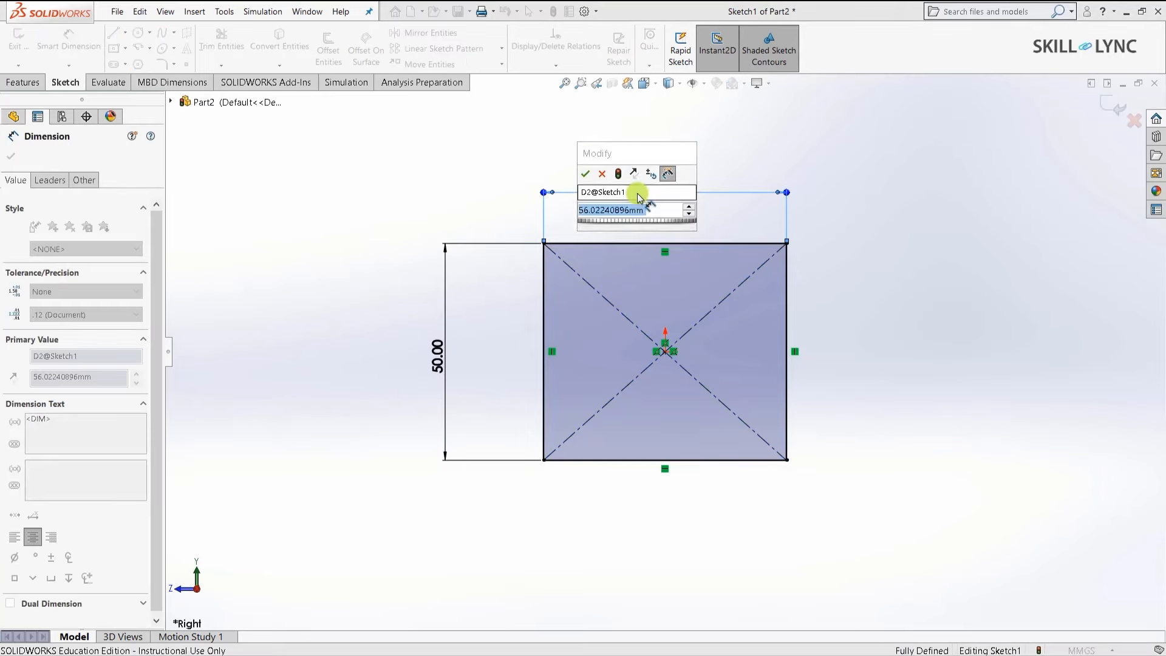
{"action": "type", "text": "50"}
{"action": "key", "text": "Return"}
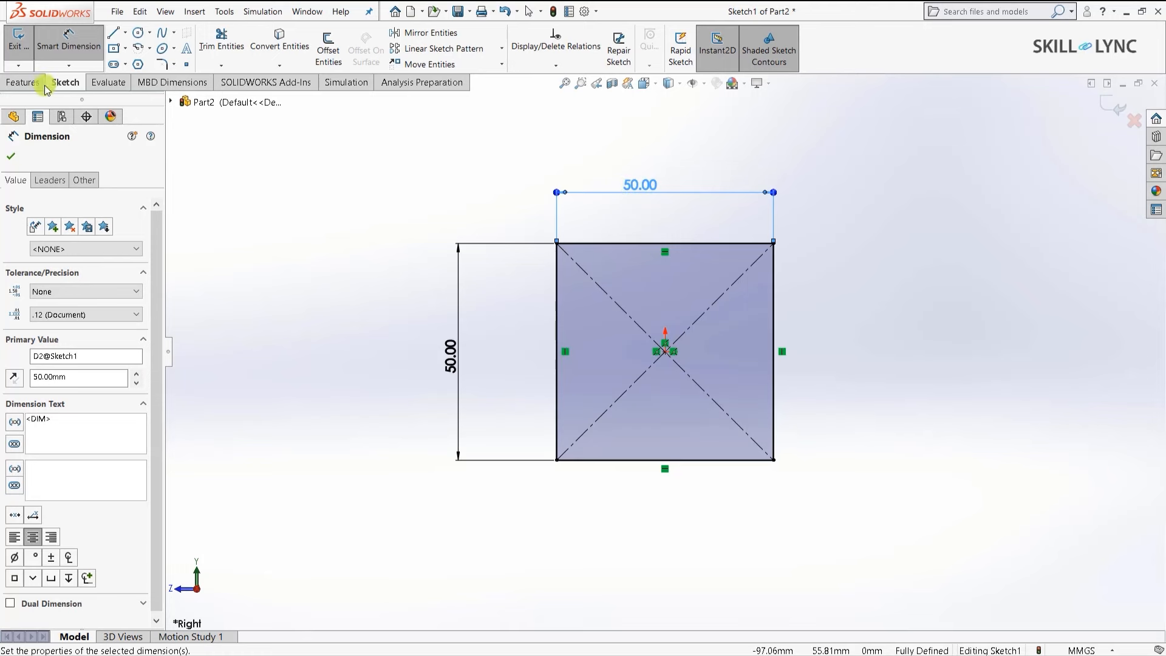
Extrude the square profile as a blind boss 1000 mm deep and show the bar in isometric view.
{"action": "left_click", "coordinate": [21, 81]}
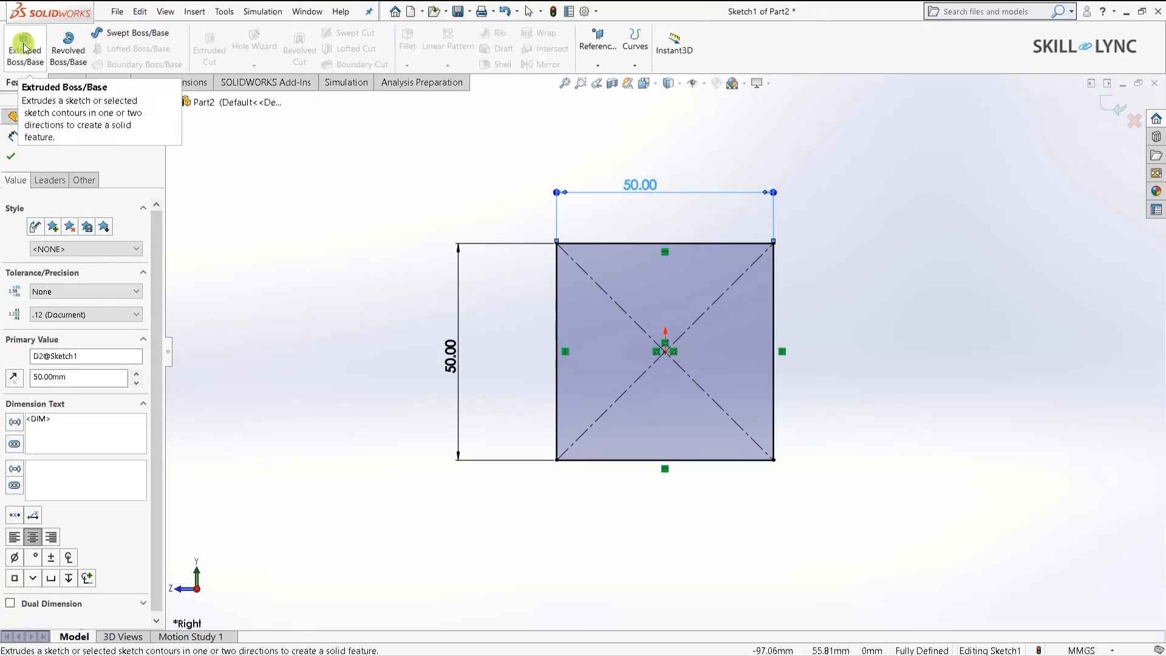
{"action": "left_click", "coordinate": [24, 46]}
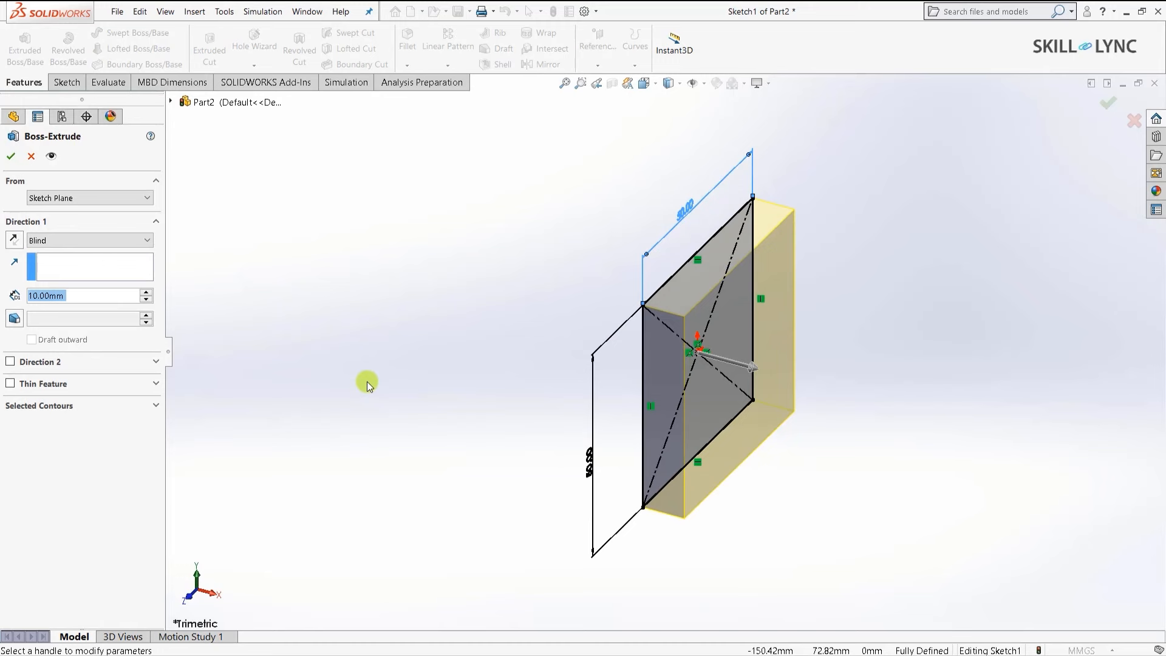
{"action": "type", "text": "1000"}
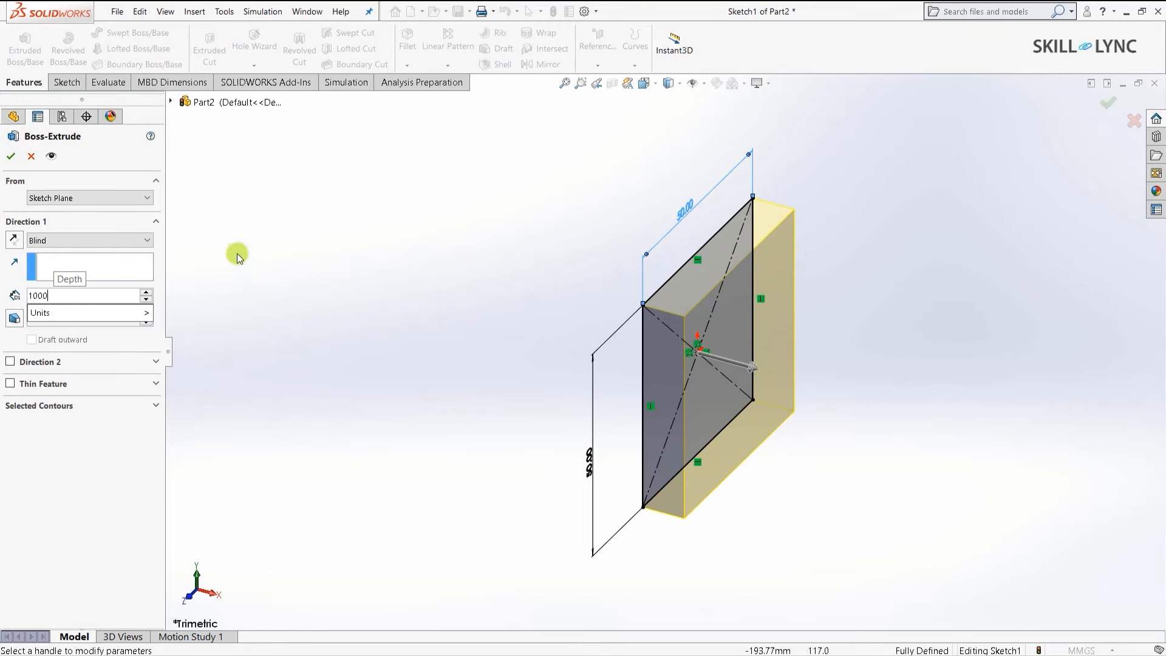
{"action": "left_click", "coordinate": [9, 157]}
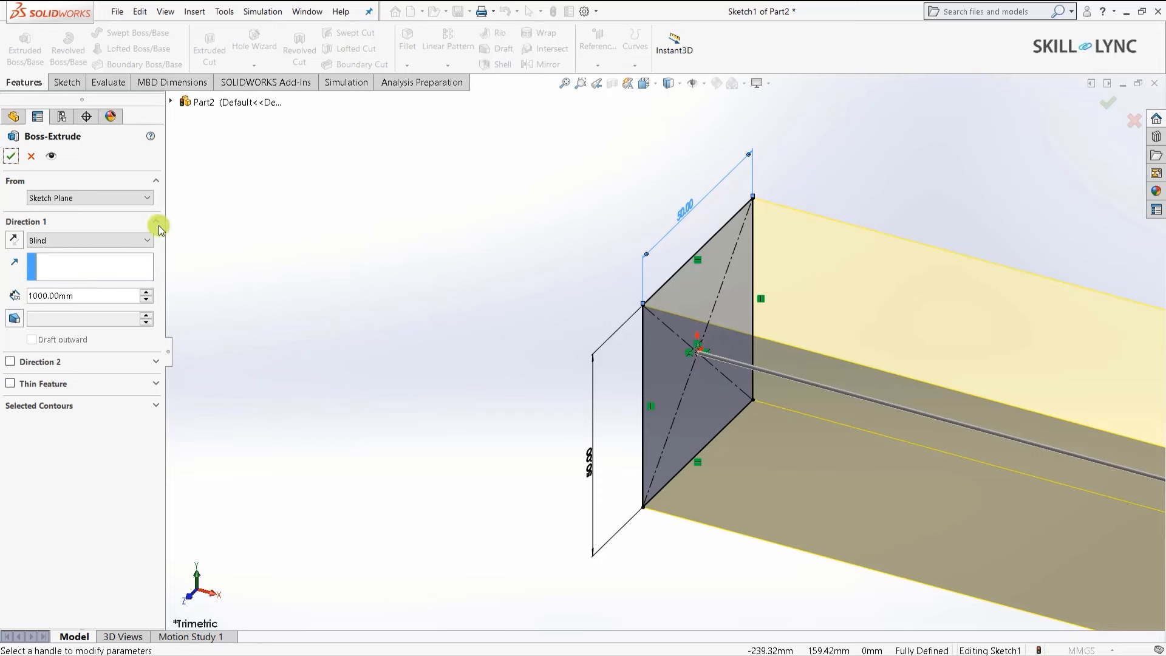
{"action": "left_click", "coordinate": [11, 157]}
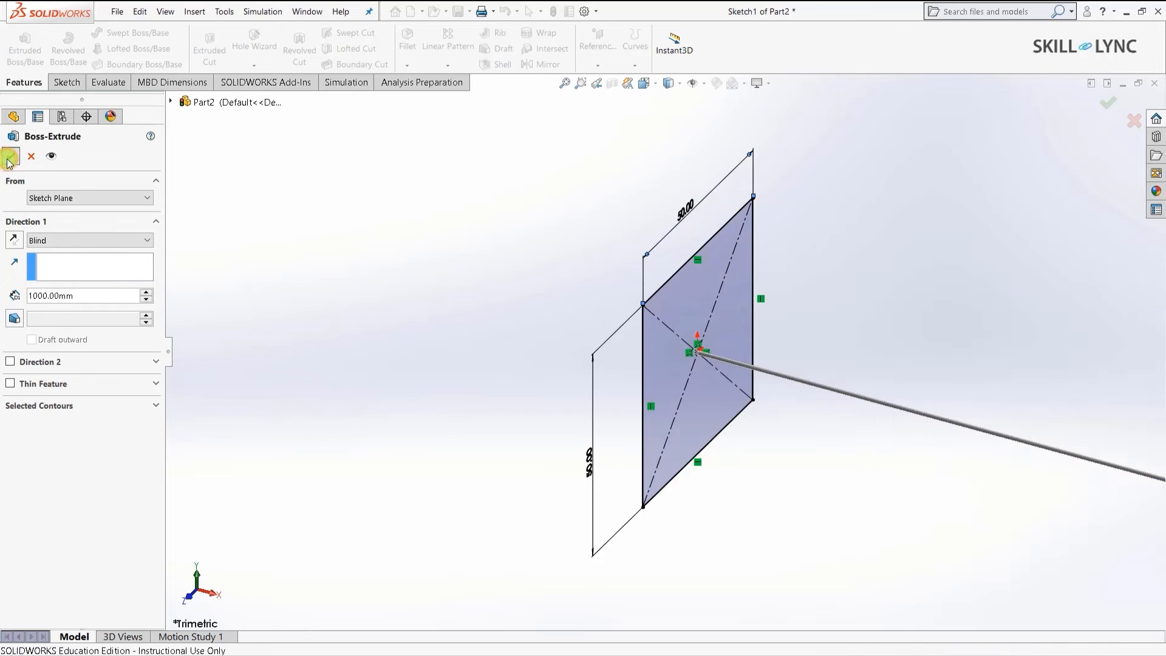
{"action": "left_click", "coordinate": [428, 266]}
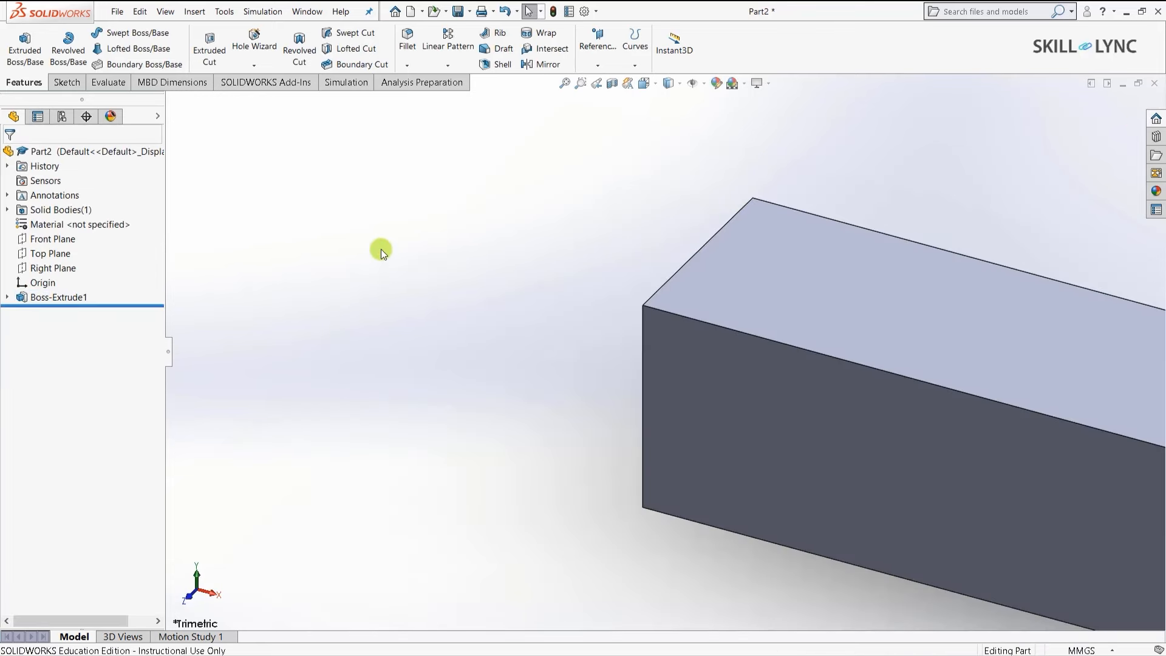
{"action": "key", "text": "ctrl+7"}
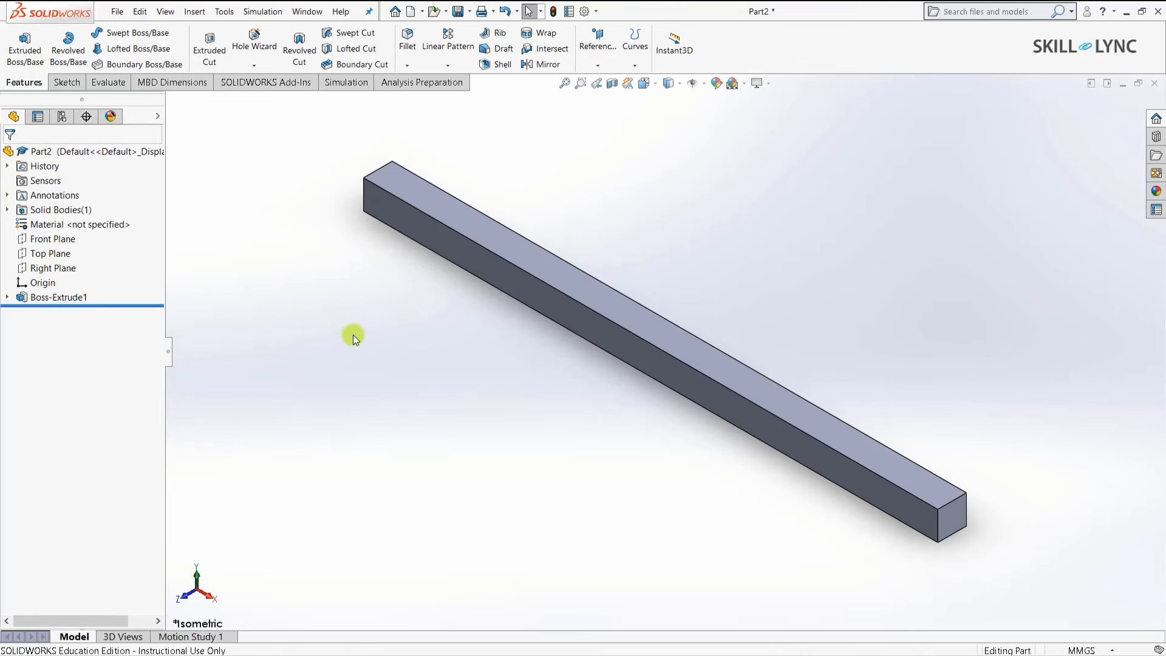
Create a new static simulation study named "Static beam" for the bar.
{"action": "left_click", "coordinate": [327, 86]}
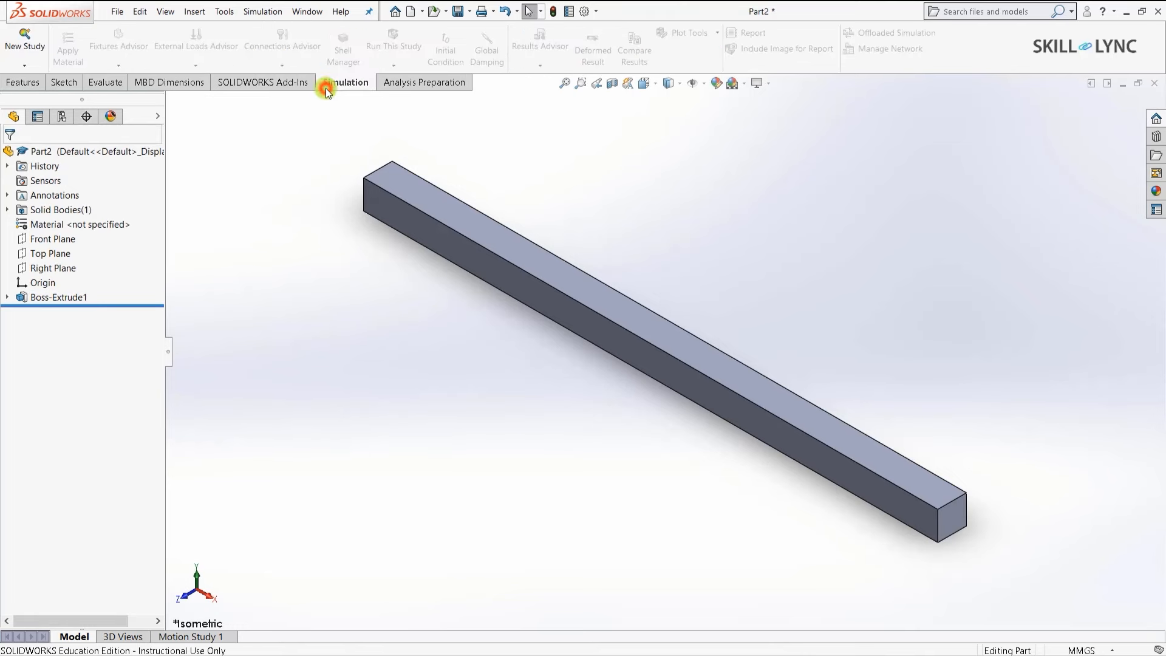
{"action": "left_click", "coordinate": [21, 38]}
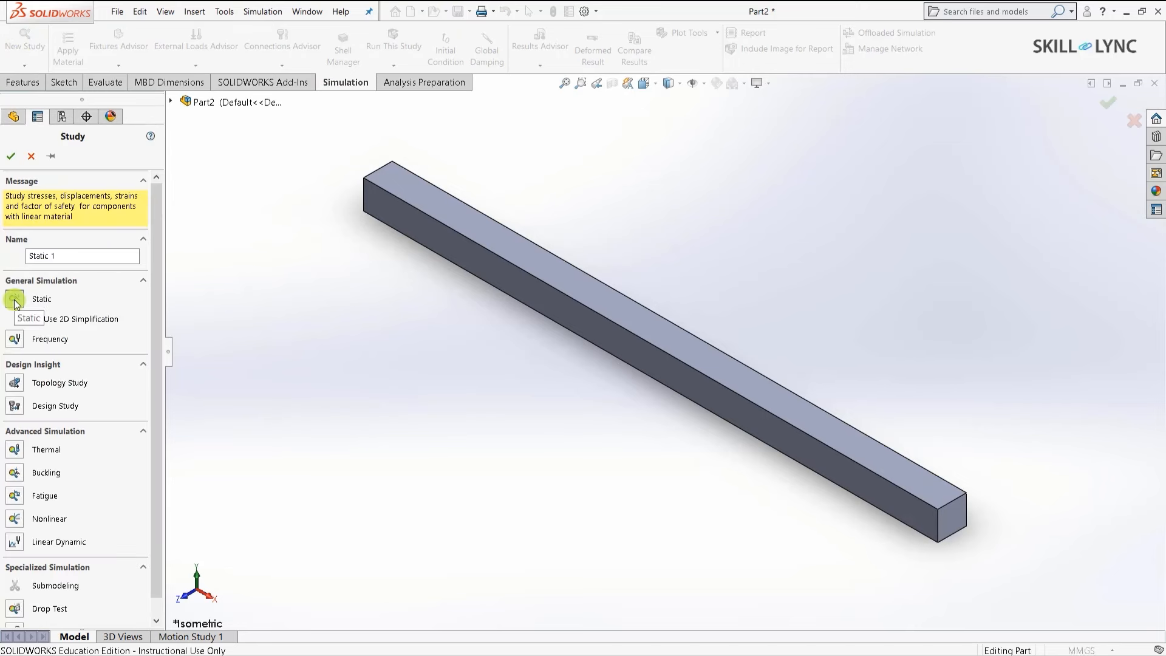
{"action": "left_click", "coordinate": [97, 258]}
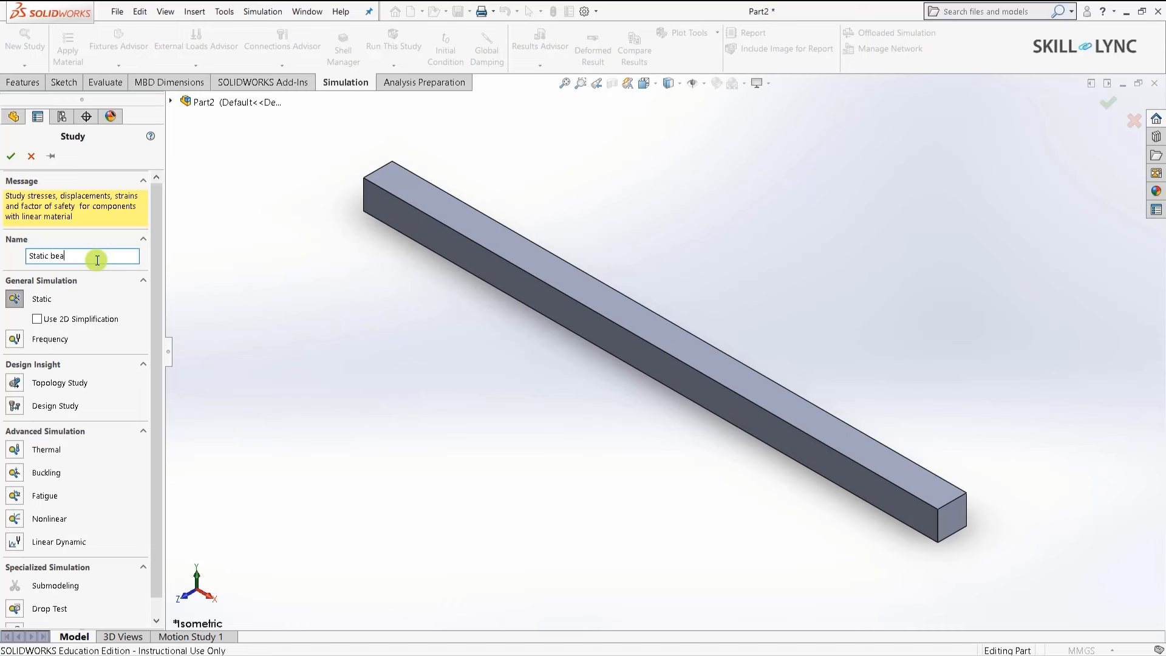
{"action": "left_click", "coordinate": [10, 156]}
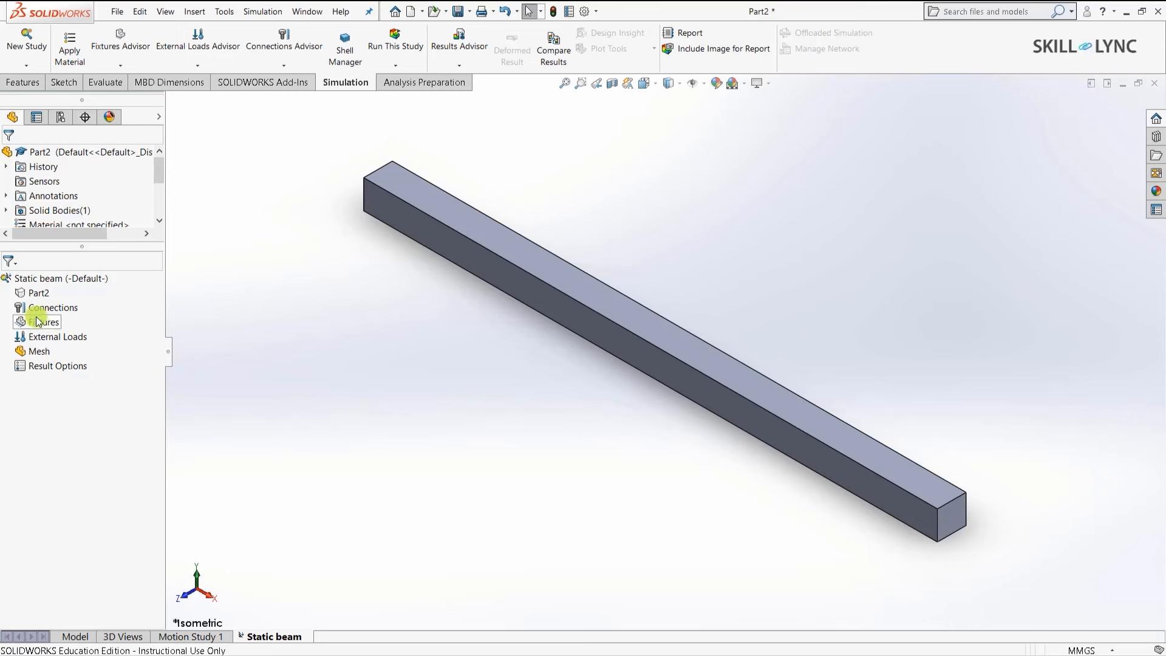
Assign Alloy Steel as the material of Part2 in the Static beam study.
{"action": "left_click", "coordinate": [29, 295]}
{"action": "right_click", "coordinate": [30, 294]}
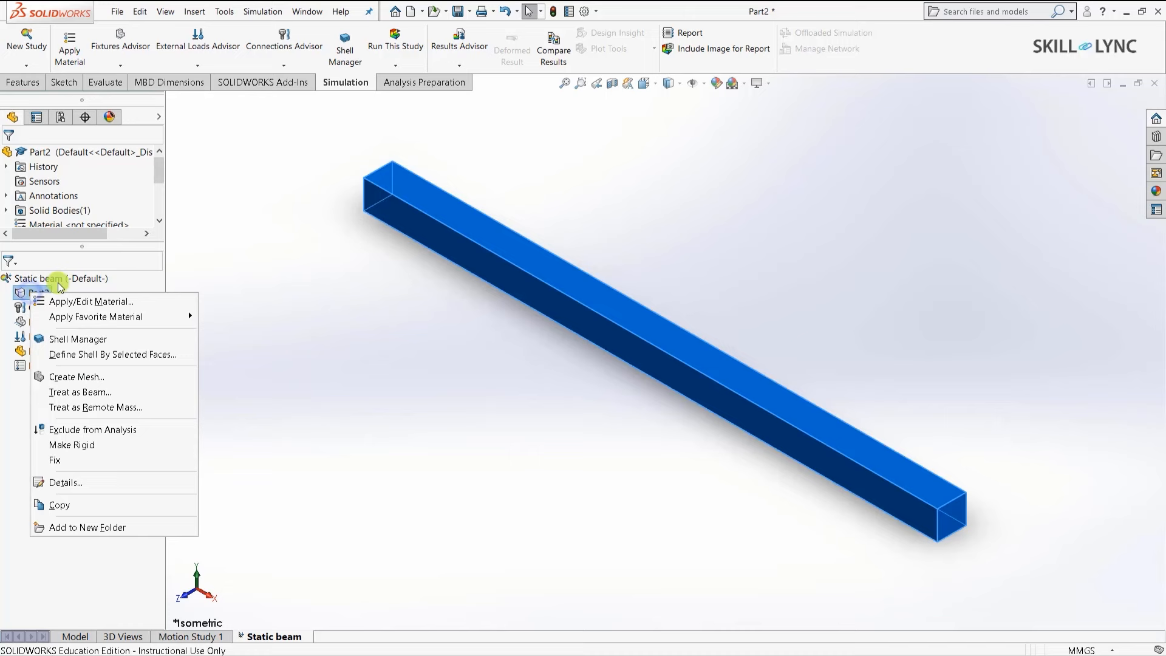
{"action": "left_click", "coordinate": [97, 304]}
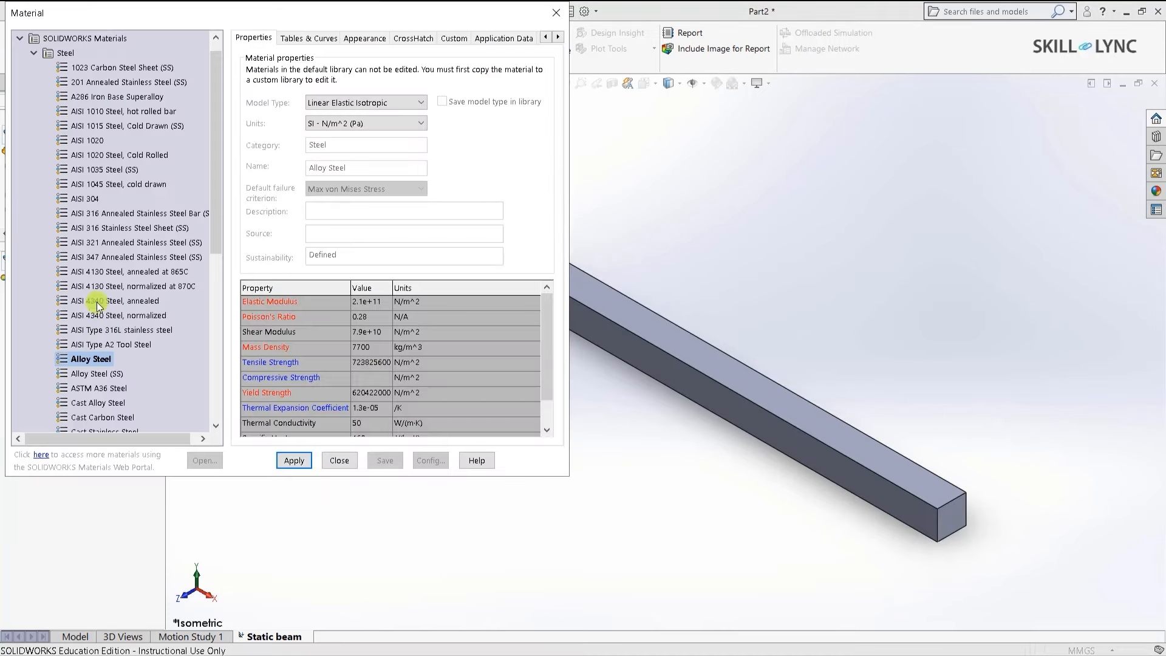
{"action": "left_click", "coordinate": [287, 459]}
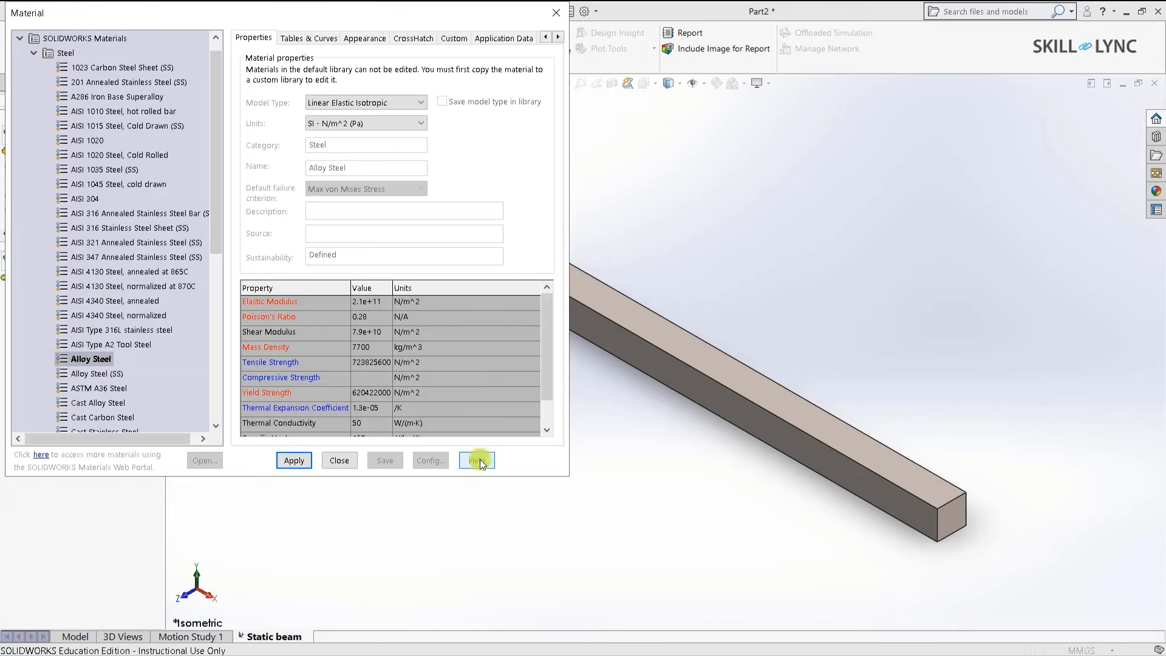
{"action": "left_click", "coordinate": [339, 460]}
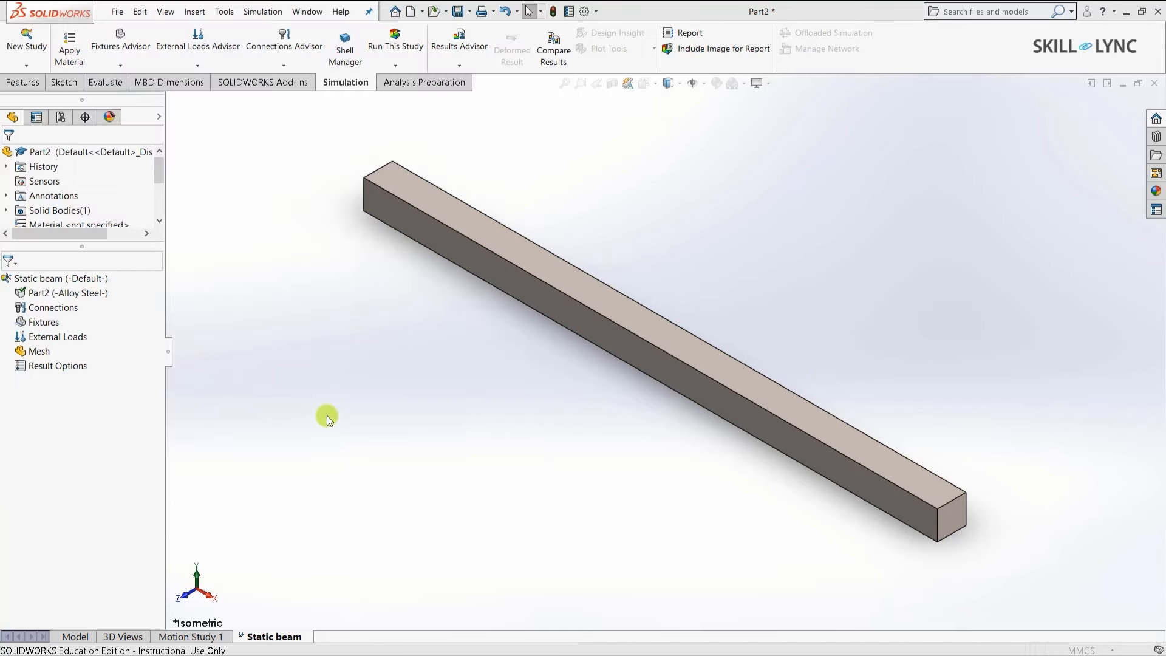
Apply a Fixed Geometry fixture to the end face at the bar's negative X end and return to the isometric view.
{"action": "right_click", "coordinate": [38, 322]}
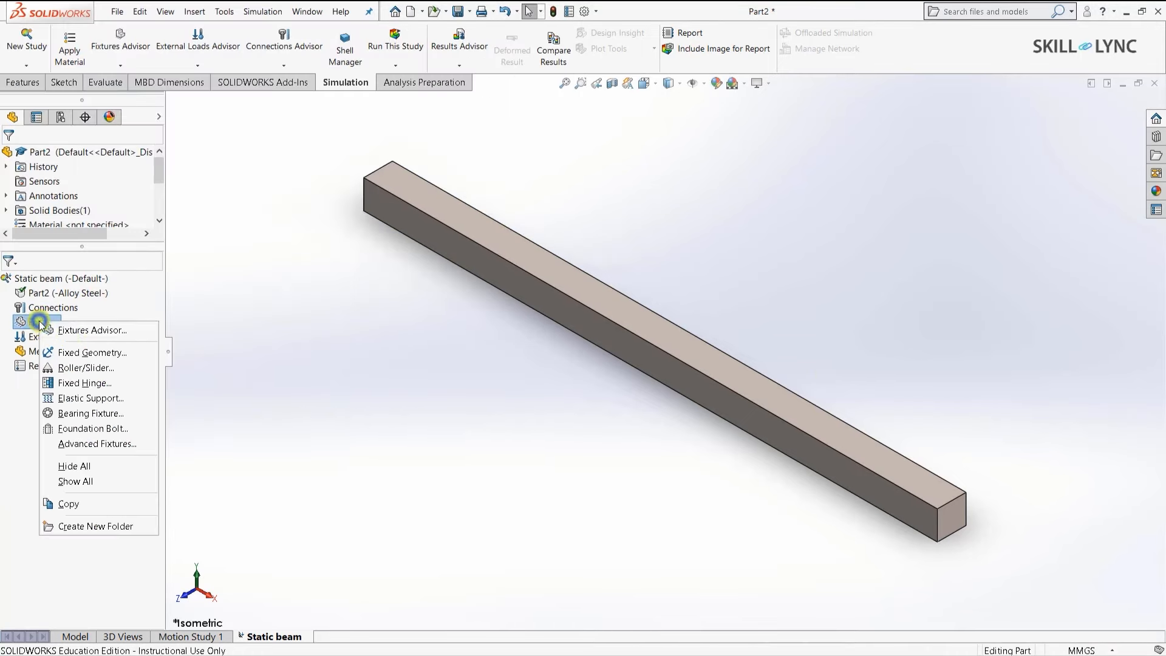
{"action": "left_click", "coordinate": [72, 351]}
{"action": "middle_click_drag", "start_coordinate": [283, 219], "coordinate": [319, 162]}
{"action": "scroll", "coordinate": [320, 162], "scroll_direction": "down", "scroll_amount": 5}
{"action": "scroll", "coordinate": [677, 317], "scroll_direction": "up", "scroll_amount": 2}
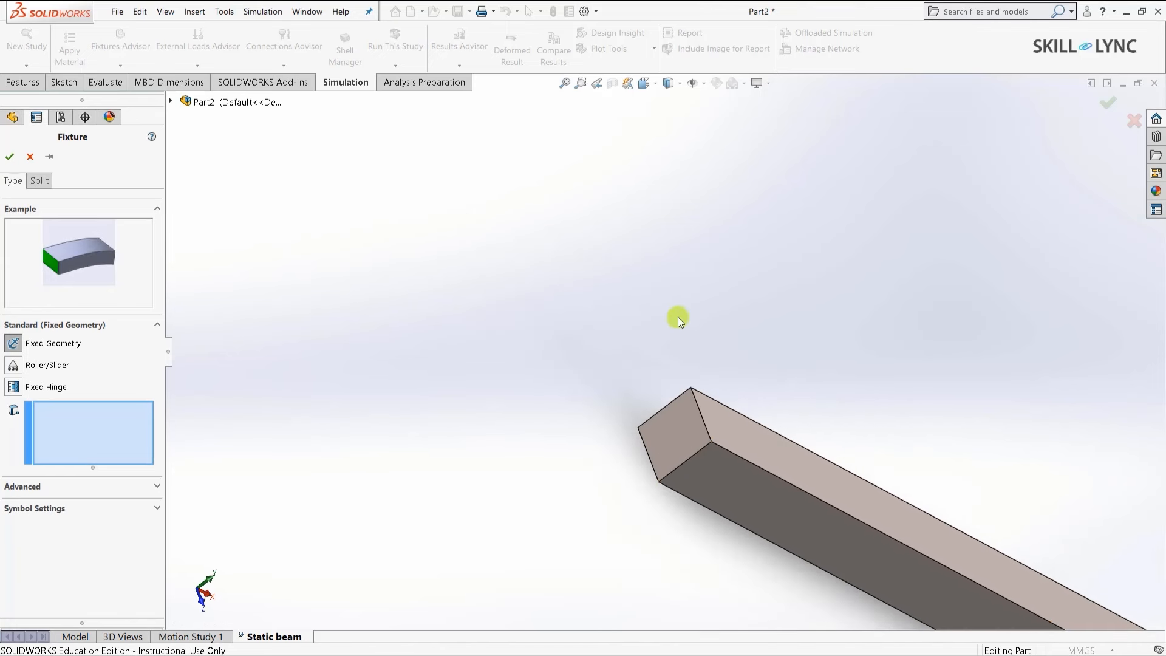
{"action": "scroll", "coordinate": [680, 483], "scroll_direction": "down", "scroll_amount": 1}
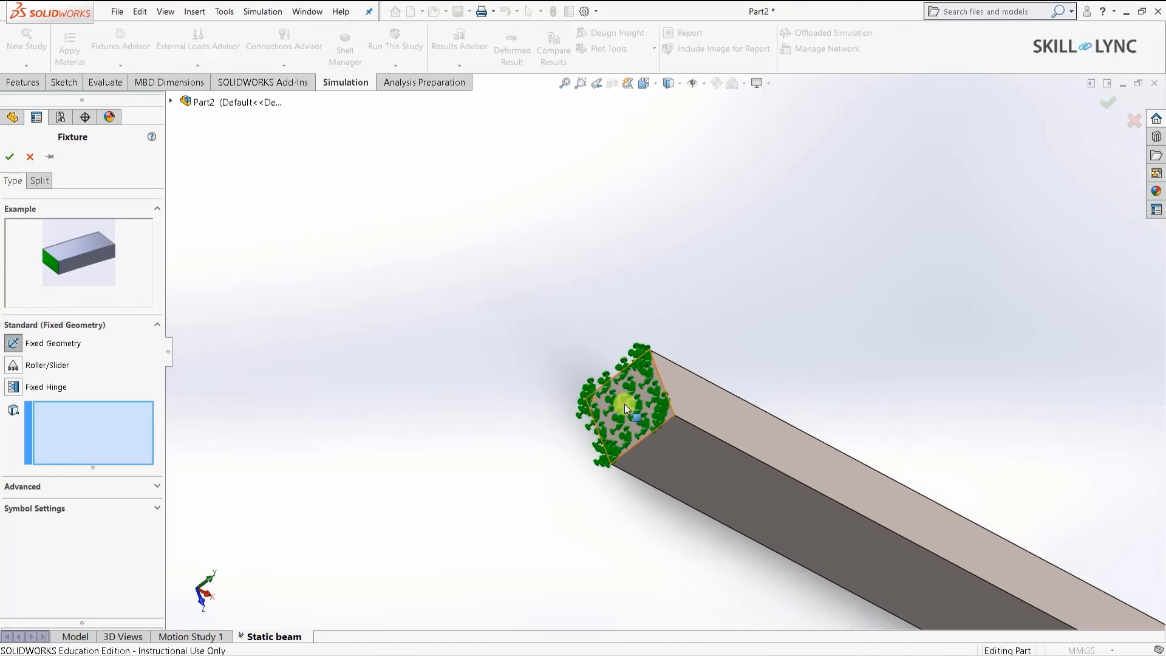
{"action": "left_click", "coordinate": [624, 404]}
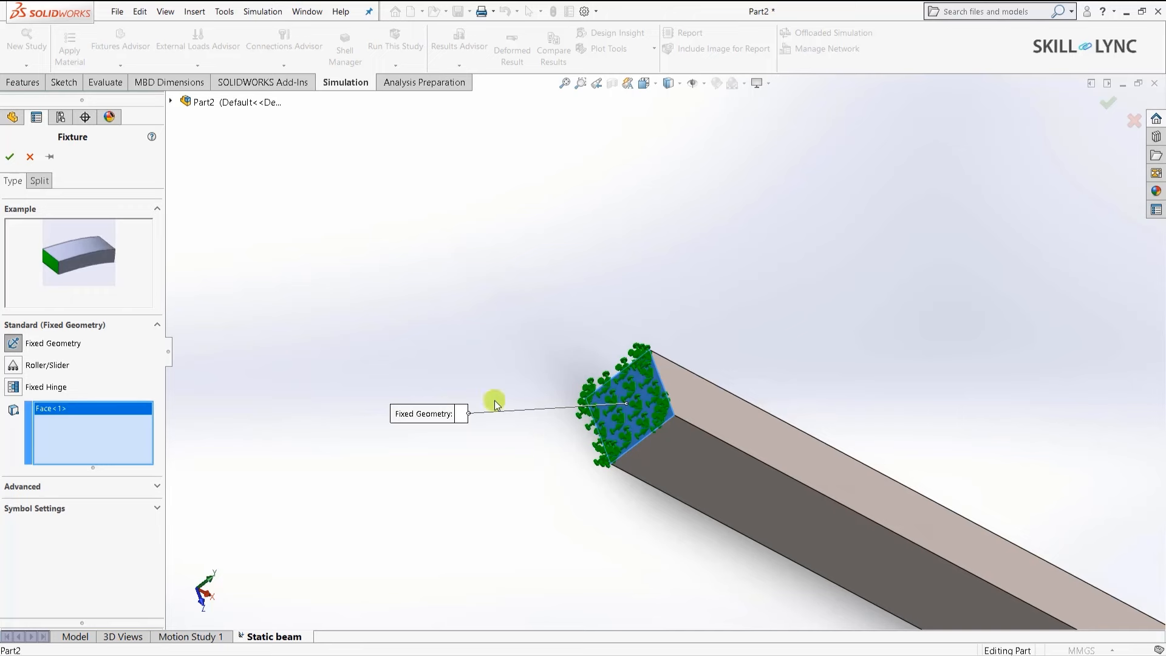
{"action": "left_click", "coordinate": [9, 157]}
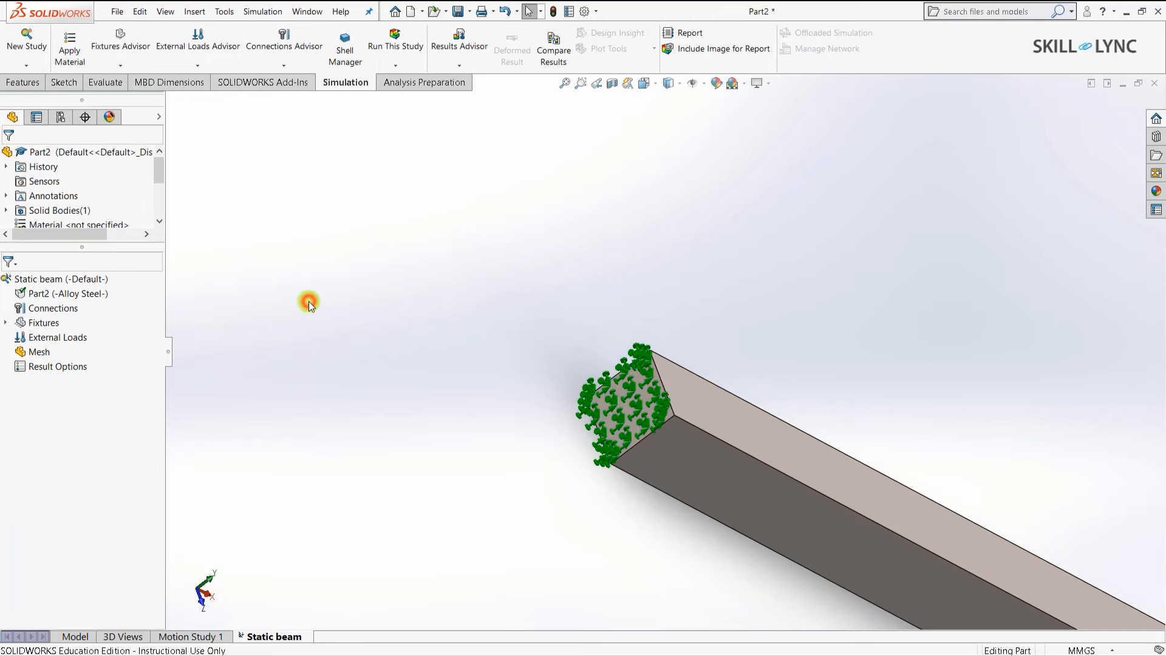
{"action": "key", "text": "ctrl+7"}
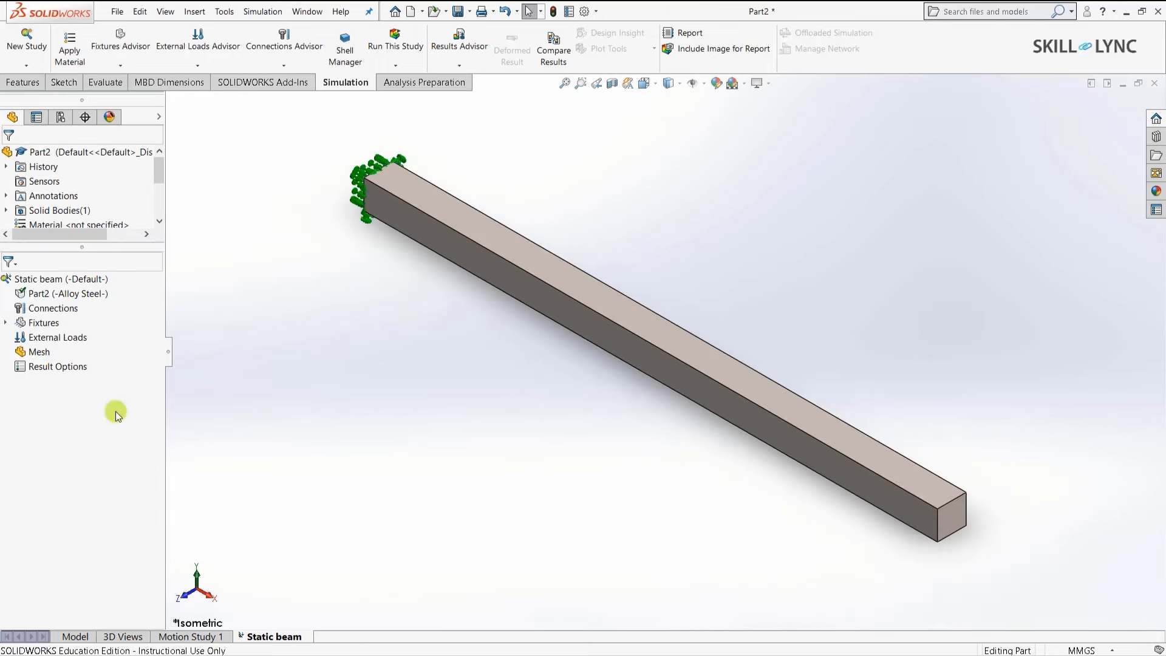
Start a force load on the upper edge of the bar's free end face.
{"action": "right_click", "coordinate": [58, 342]}
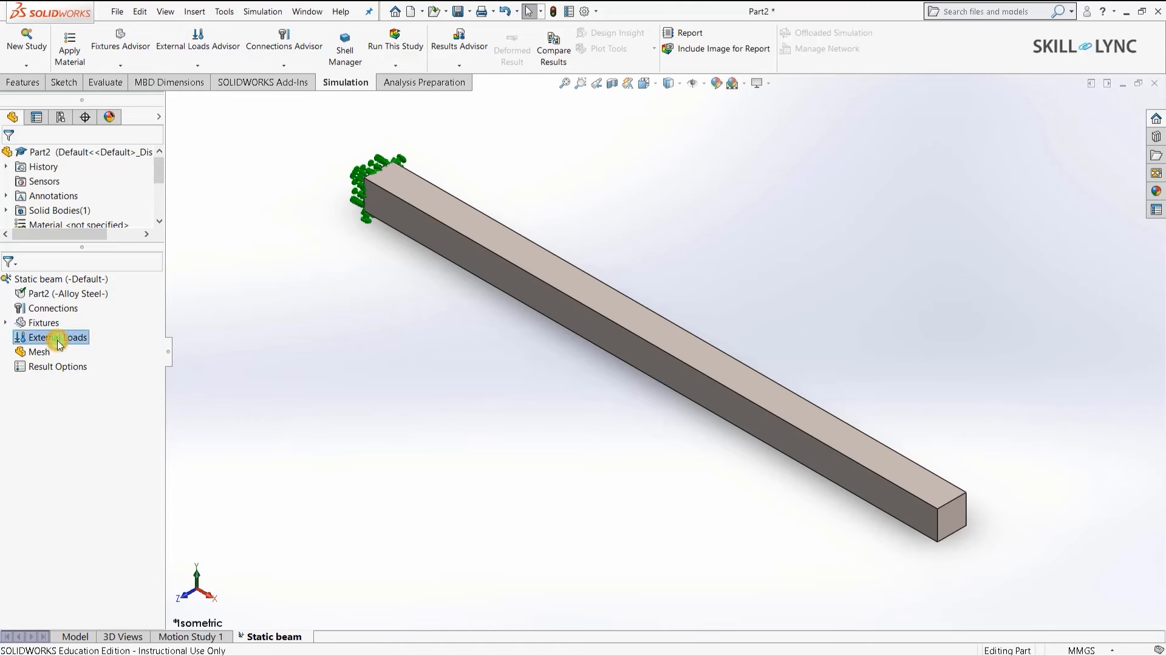
{"action": "left_click", "coordinate": [109, 373]}
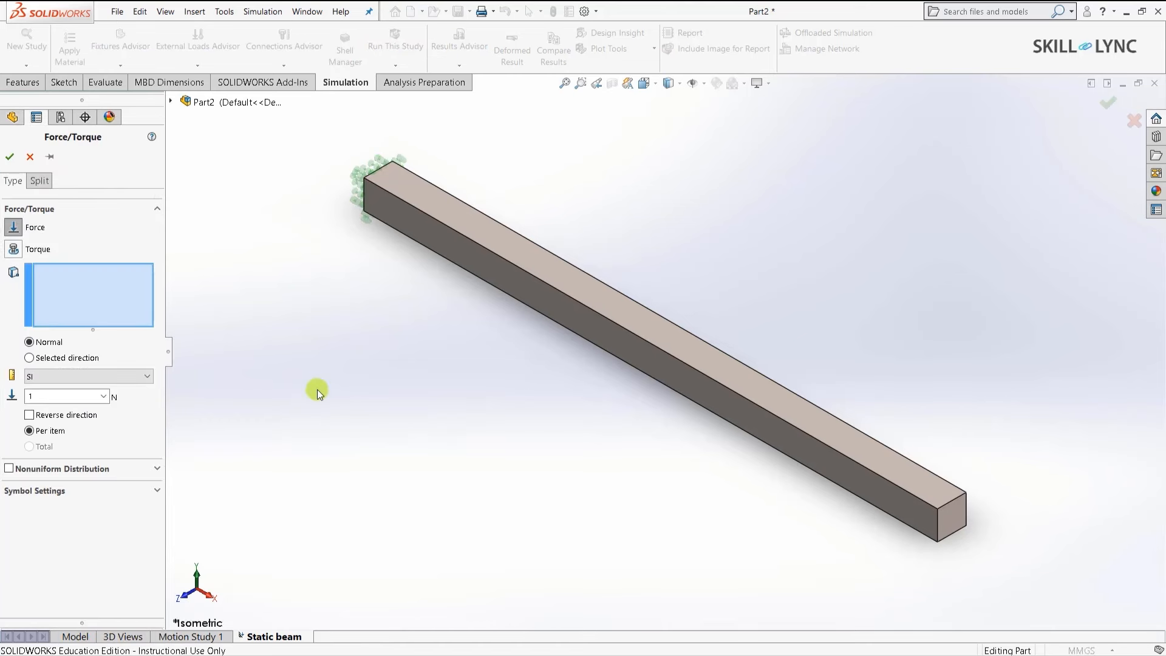
{"action": "scroll", "coordinate": [323, 338], "scroll_direction": "up", "scroll_amount": 1}
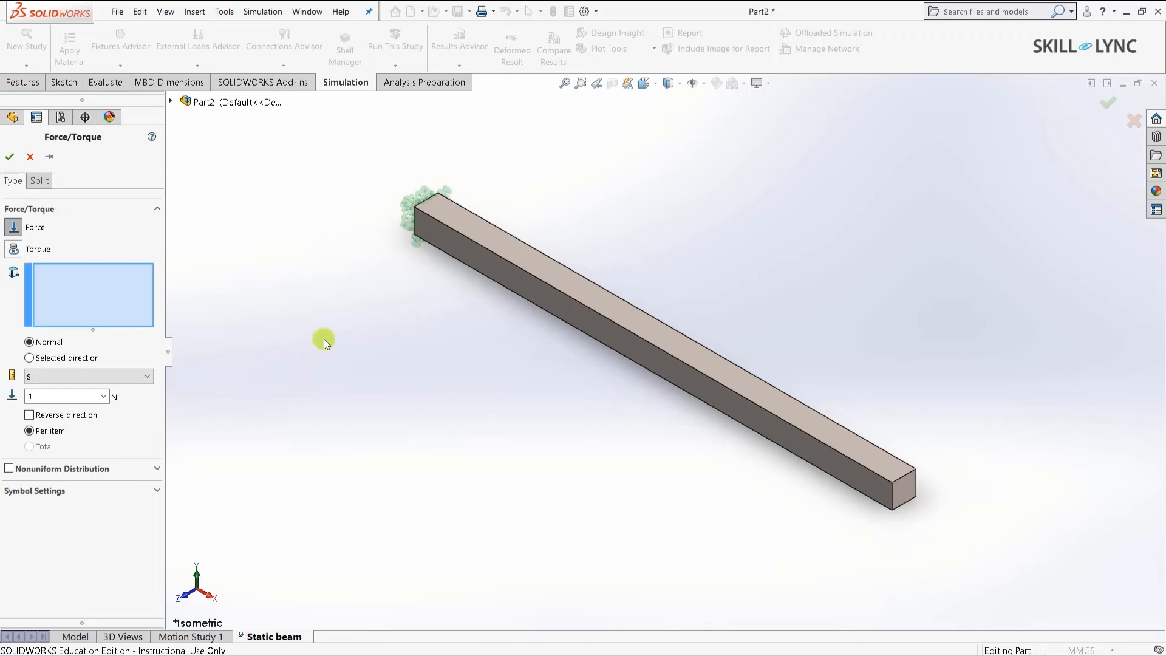
{"action": "scroll", "coordinate": [1077, 493], "scroll_direction": "down", "scroll_amount": 2}
{"action": "scroll", "coordinate": [956, 486], "scroll_direction": "down", "scroll_amount": 2}
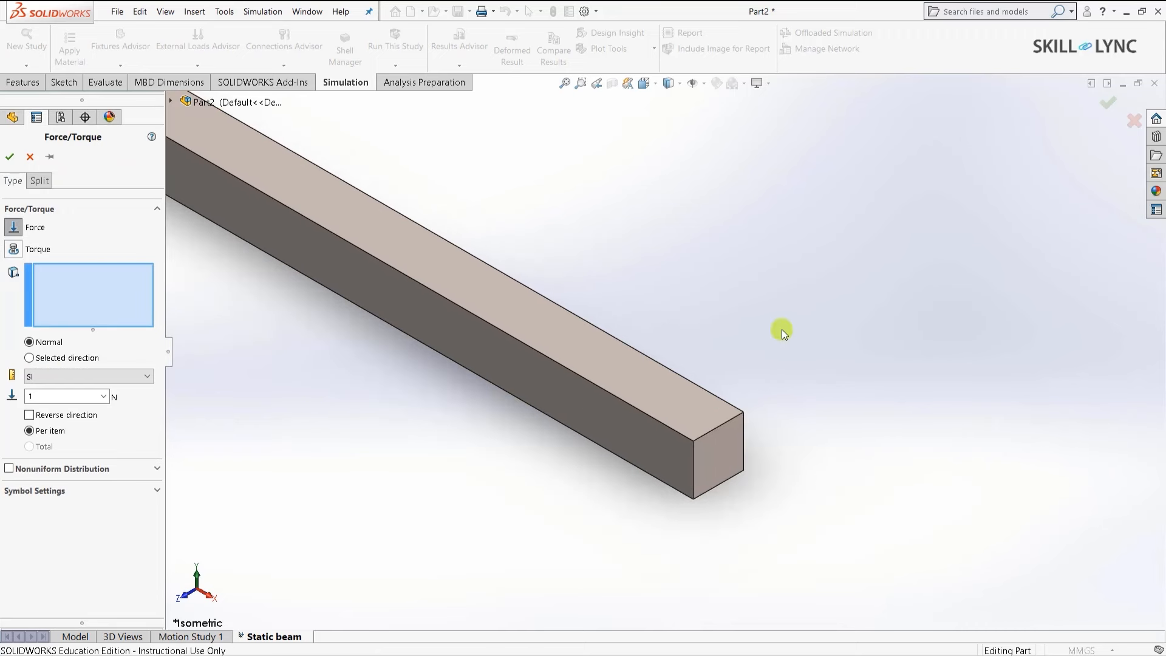
{"action": "scroll", "coordinate": [722, 409], "scroll_direction": "down", "scroll_amount": 2}
{"action": "left_click", "coordinate": [669, 468]}
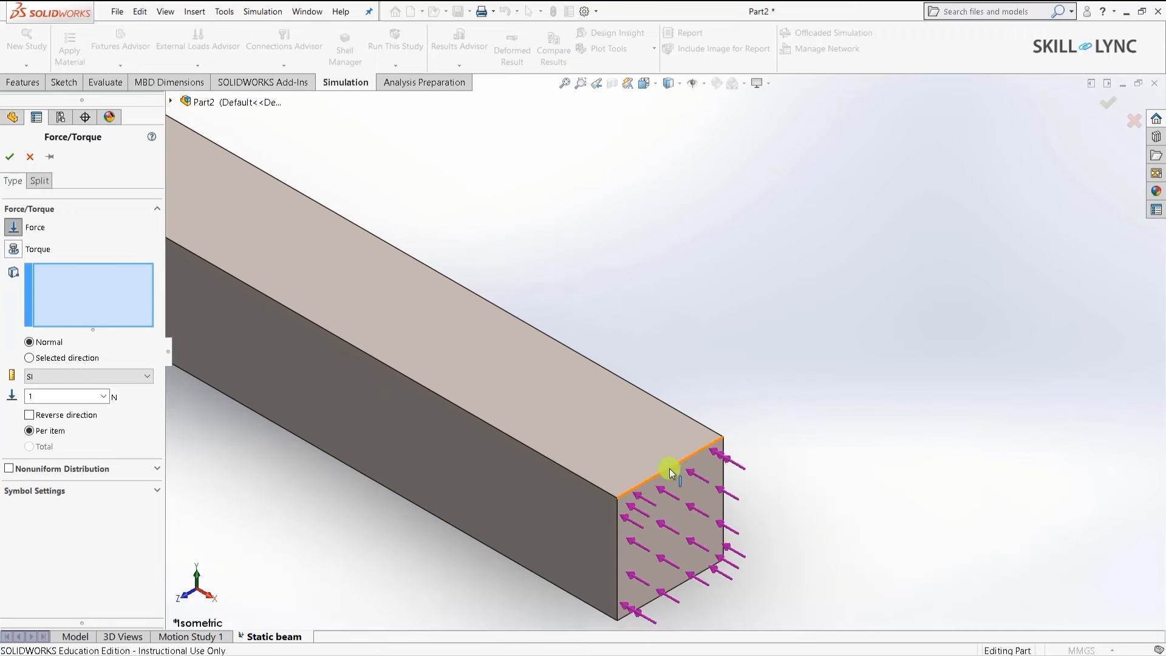
{"action": "left_click", "coordinate": [668, 467]}
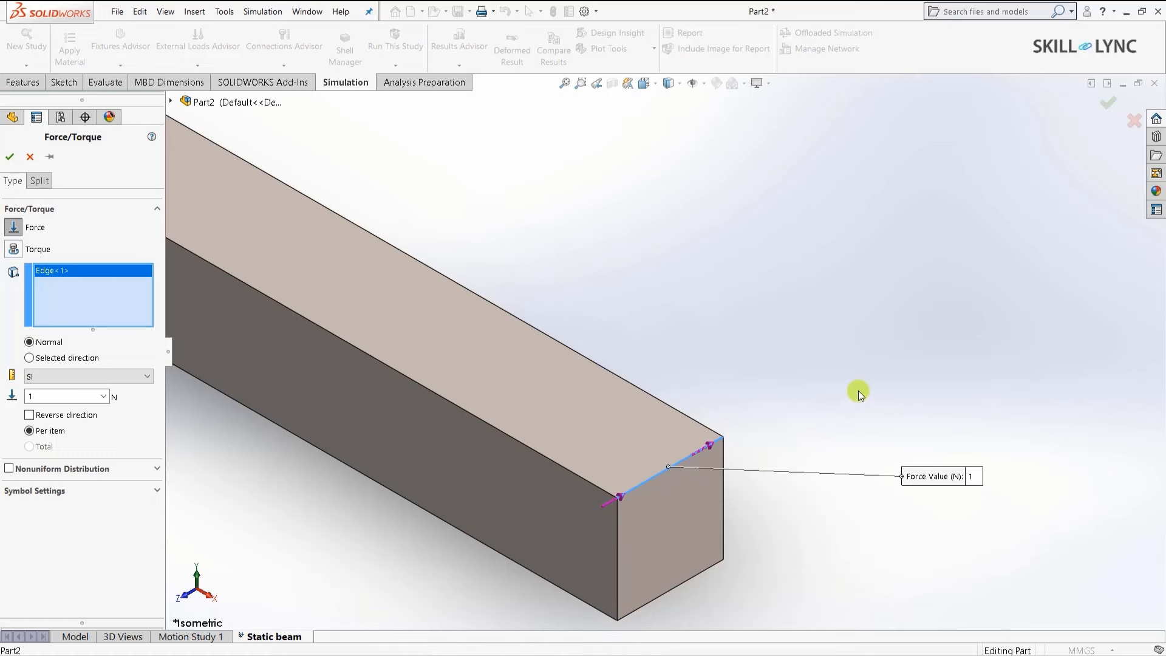
Direct the force downward along the free end's vertical edge using a reversed selected direction, set it to 500 N, and fit the bar in view.
{"action": "left_click", "coordinate": [30, 358]}
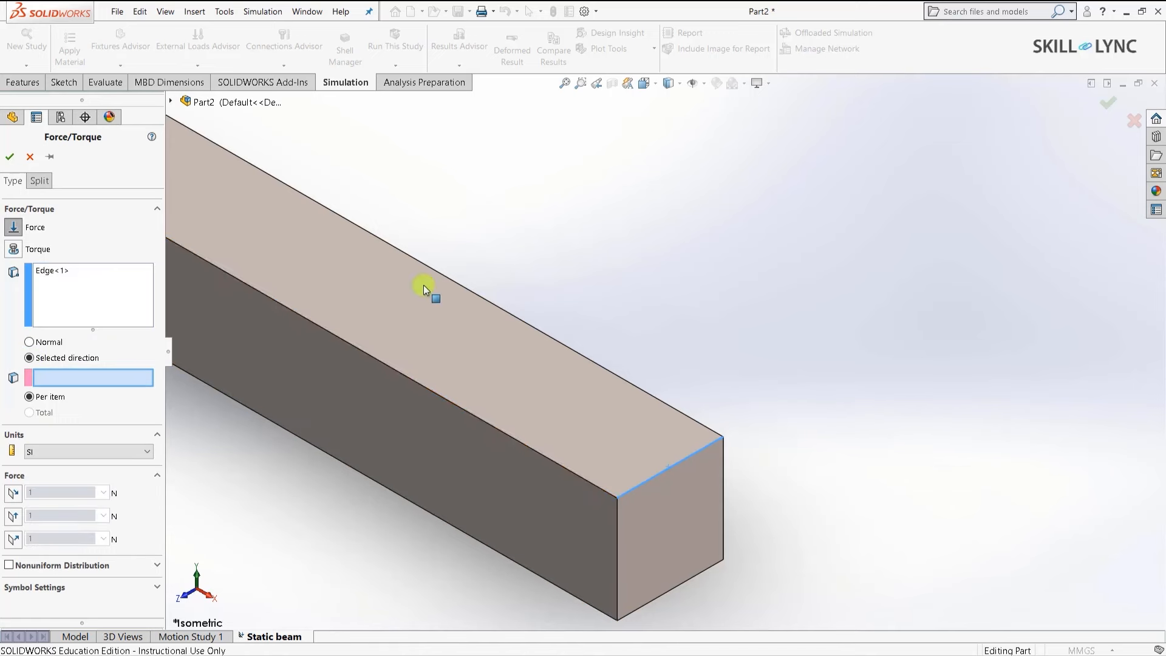
{"action": "left_click", "coordinate": [722, 486]}
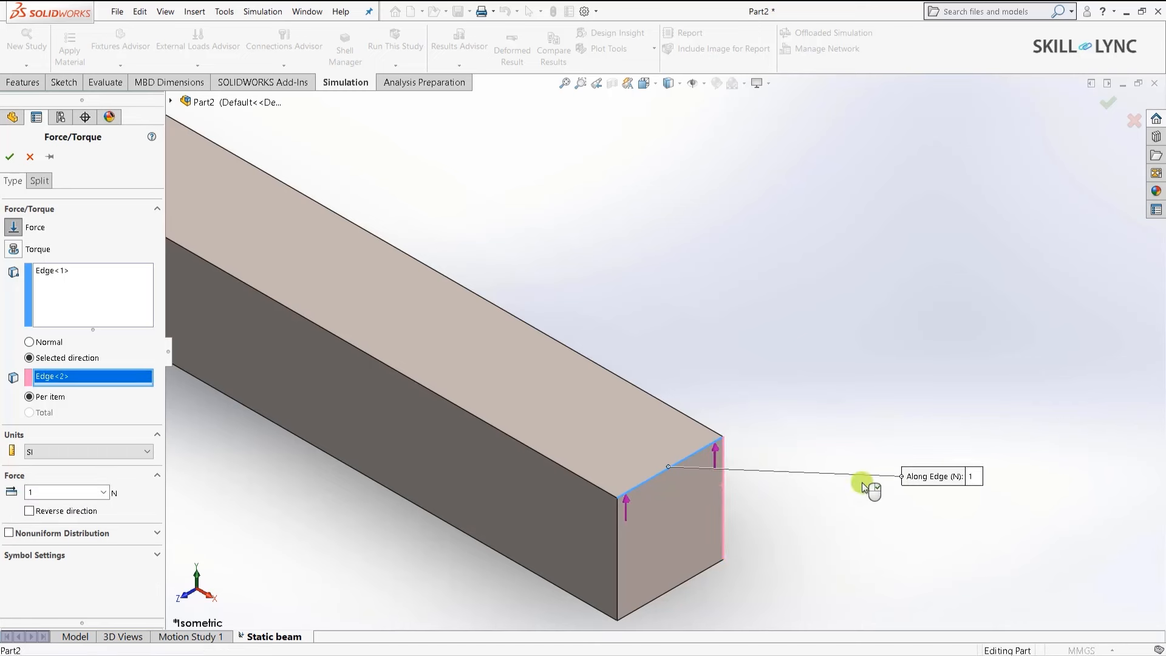
{"action": "left_click", "coordinate": [29, 510]}
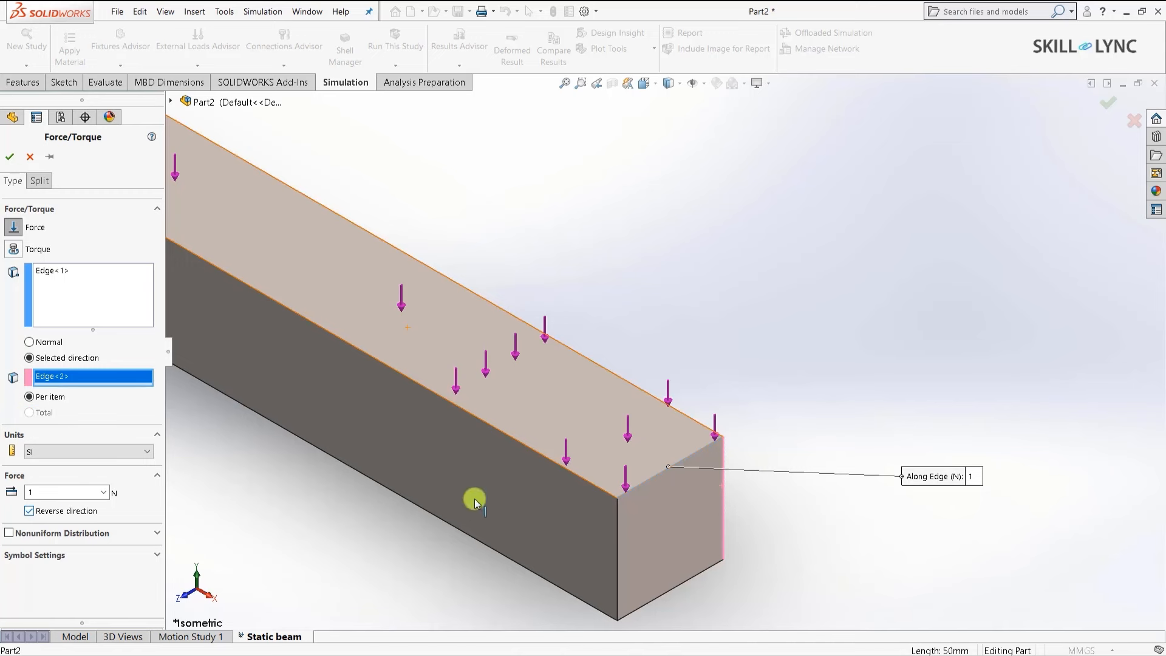
{"action": "left_click", "coordinate": [62, 495]}
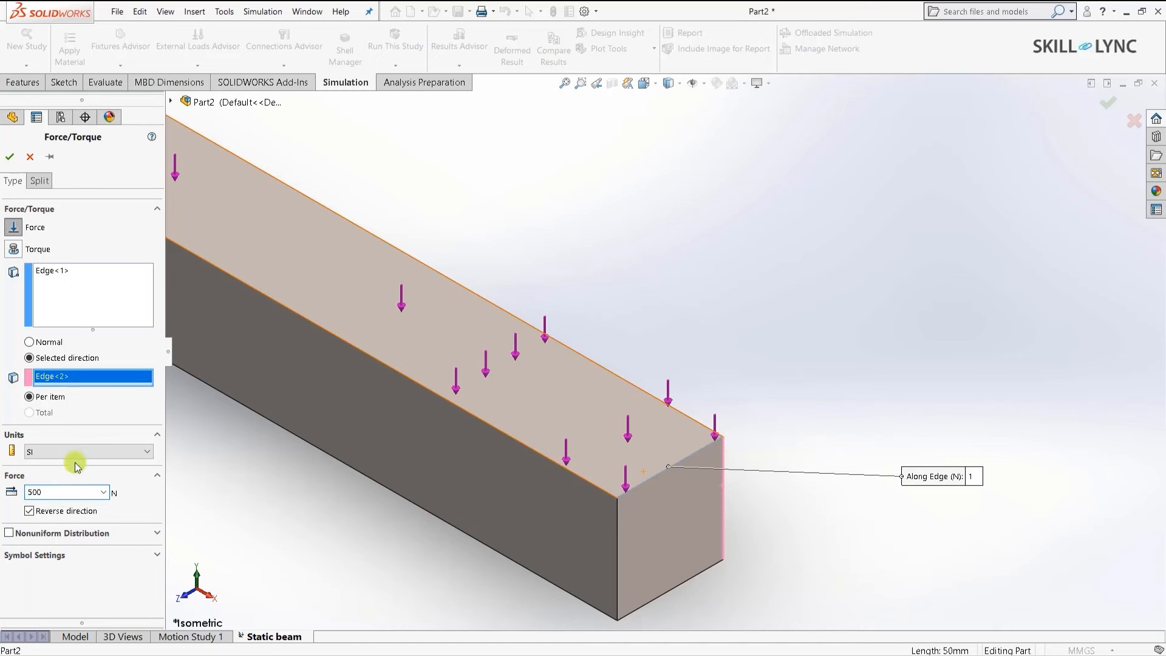
{"action": "left_click", "coordinate": [9, 159]}
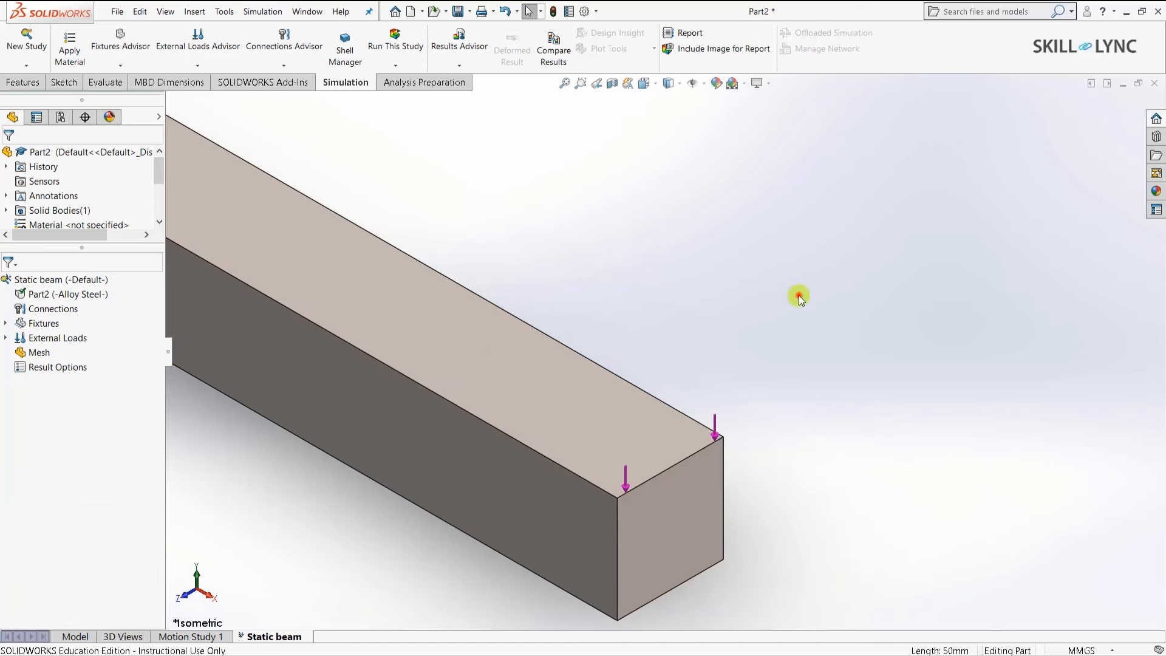
{"action": "key", "text": "f"}
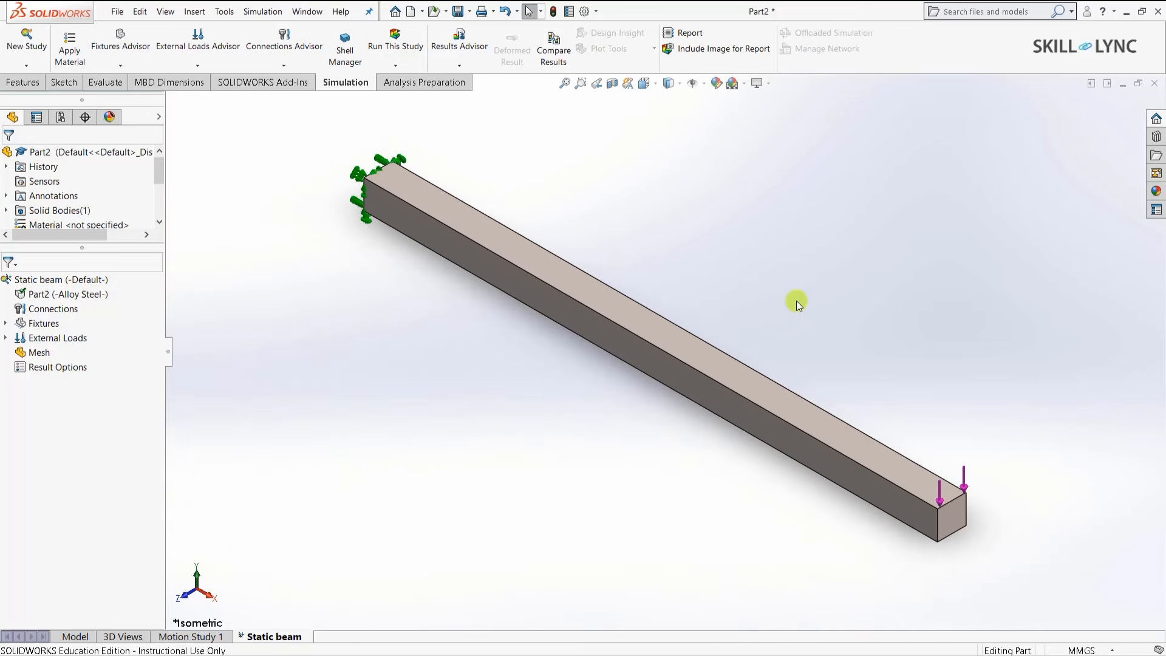
Mesh the bar and run the Static beam study.
{"action": "left_click", "coordinate": [34, 353]}
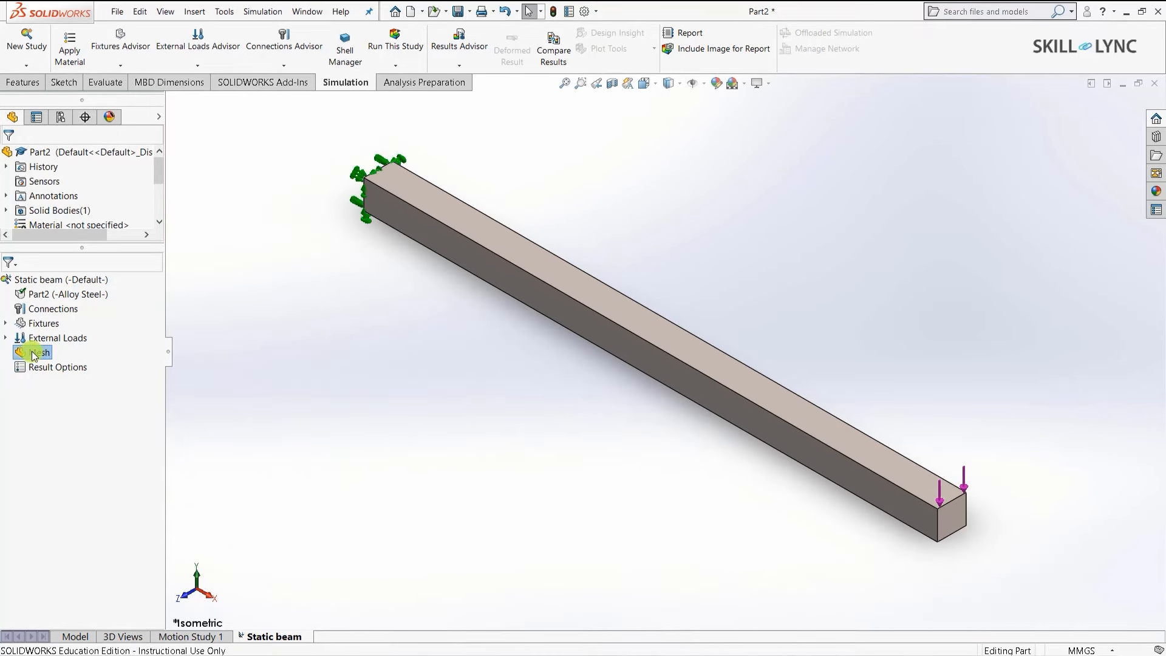
{"action": "right_click", "coordinate": [34, 354]}
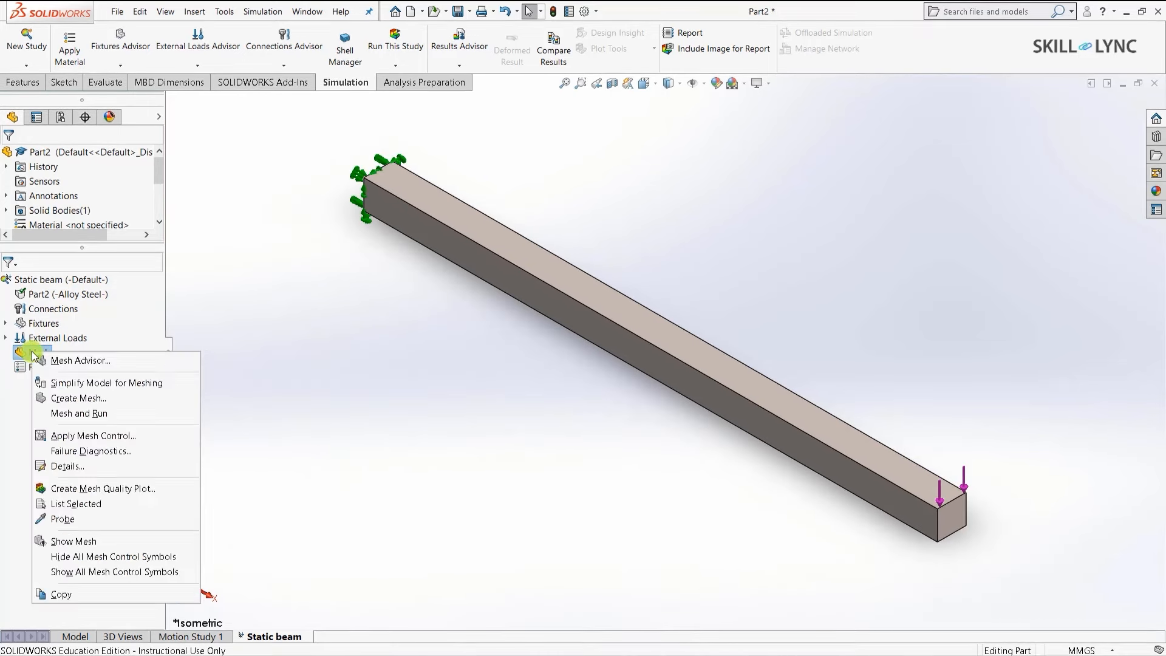
{"action": "left_click", "coordinate": [66, 418]}
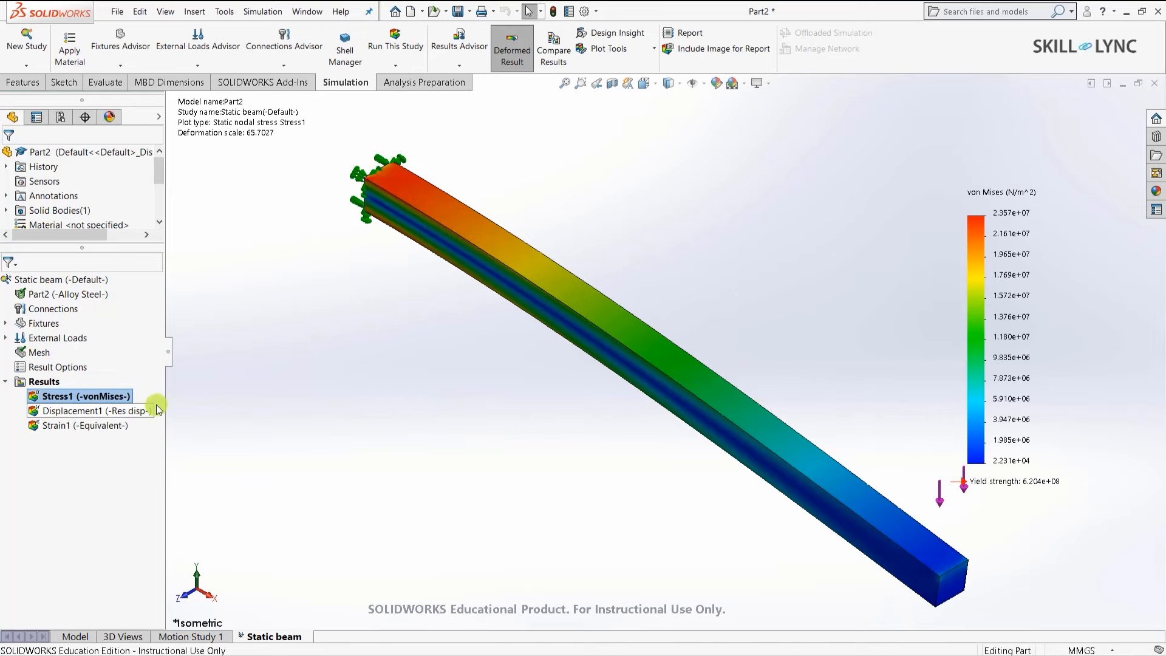
Set the beam's end force to 50,000 N per item and rerun the Static beam study, accepting the Large Displacement option.
{"action": "scroll", "coordinate": [411, 221], "scroll_direction": "up", "scroll_amount": 3}
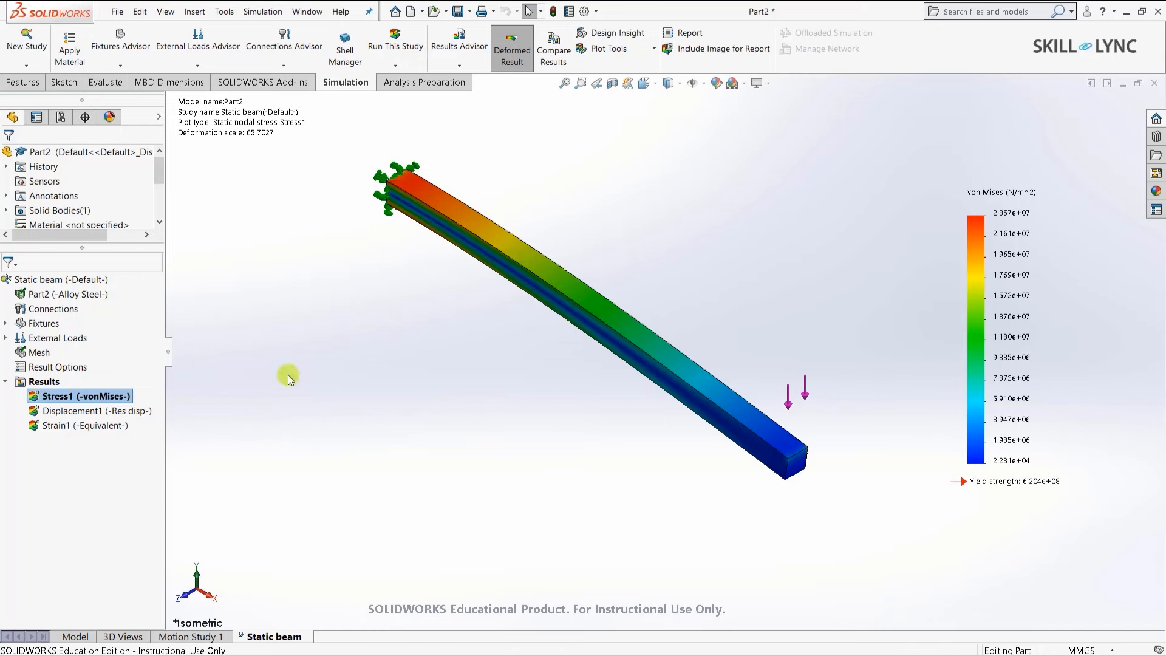
{"action": "left_click", "coordinate": [5, 338]}
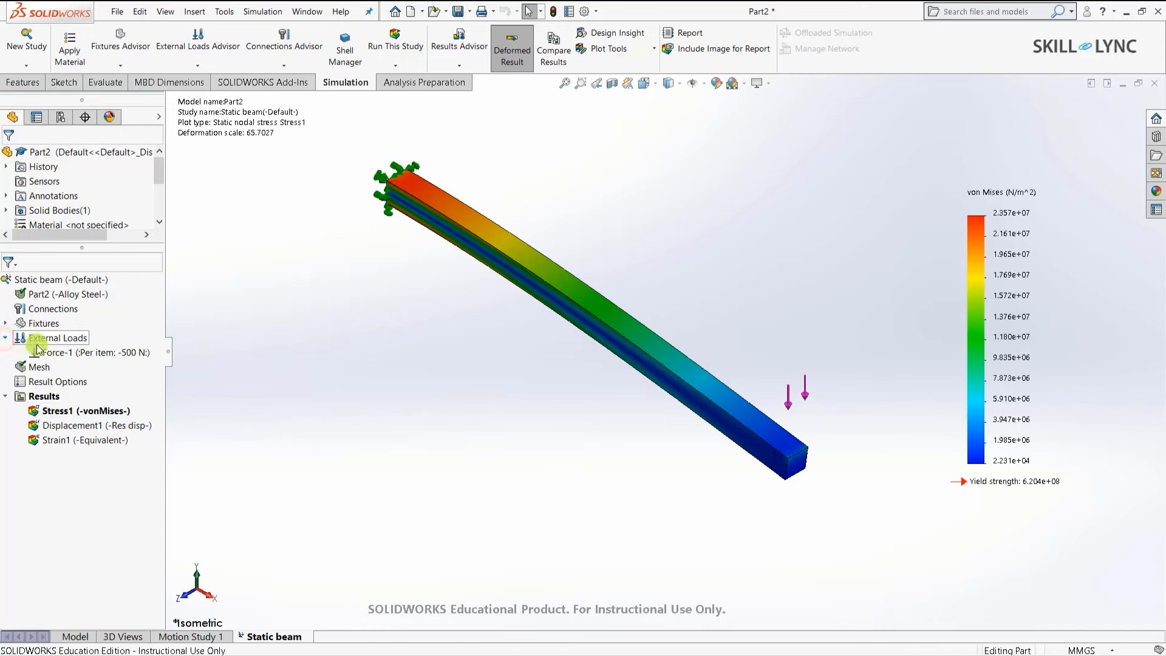
{"action": "right_click", "coordinate": [46, 352]}
{"action": "left_click", "coordinate": [82, 354]}
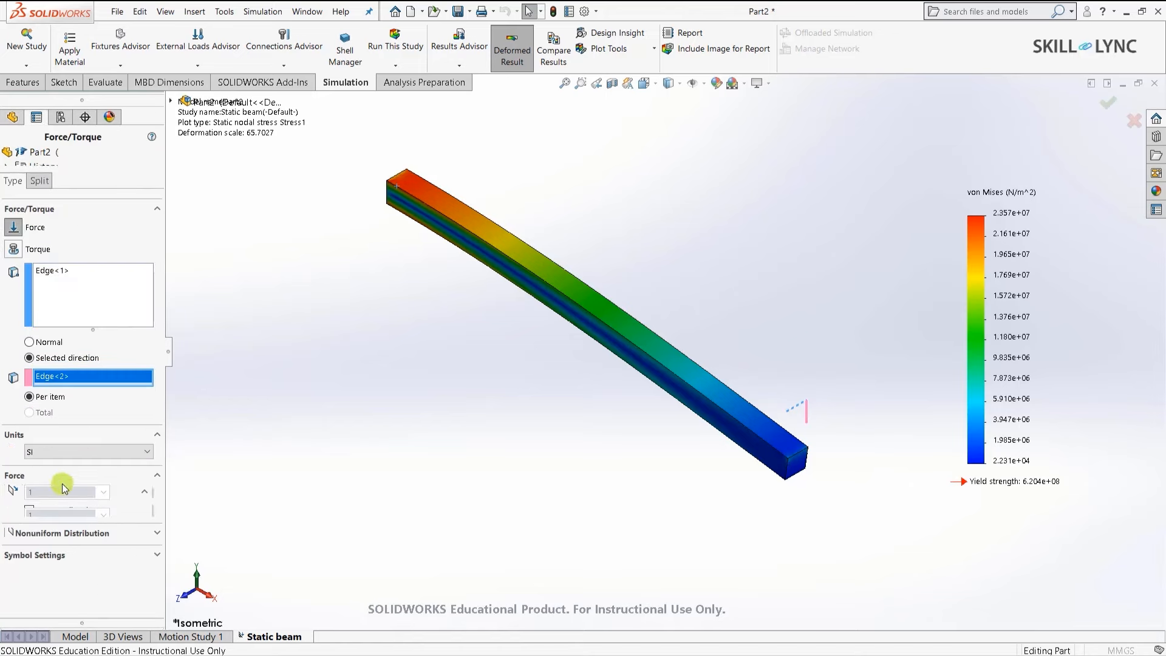
{"action": "double_click", "coordinate": [61, 491]}
{"action": "type", "text": "500"}
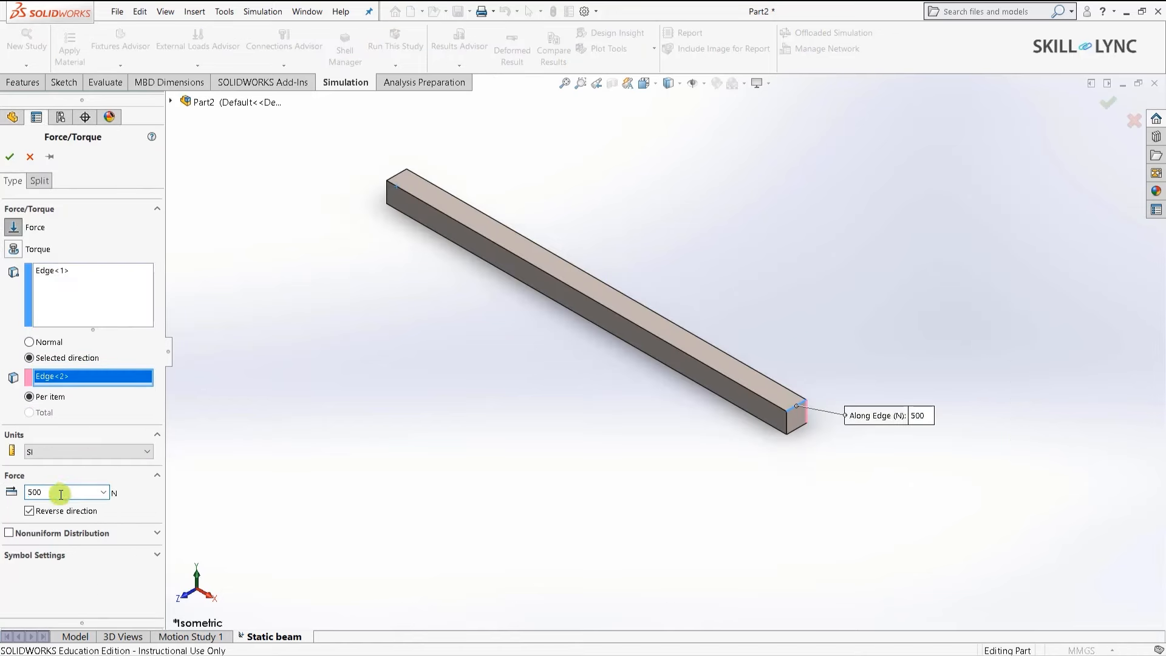
{"action": "type", "text": "00"}
{"action": "left_click", "coordinate": [10, 159]}
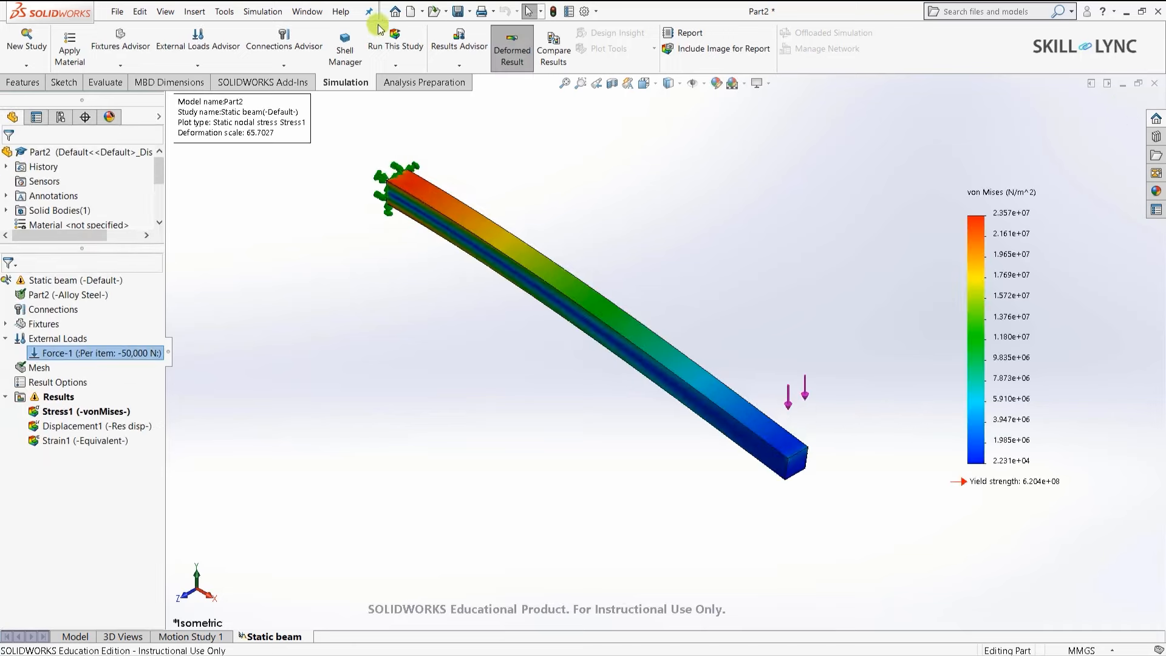
{"action": "left_click", "coordinate": [385, 48]}
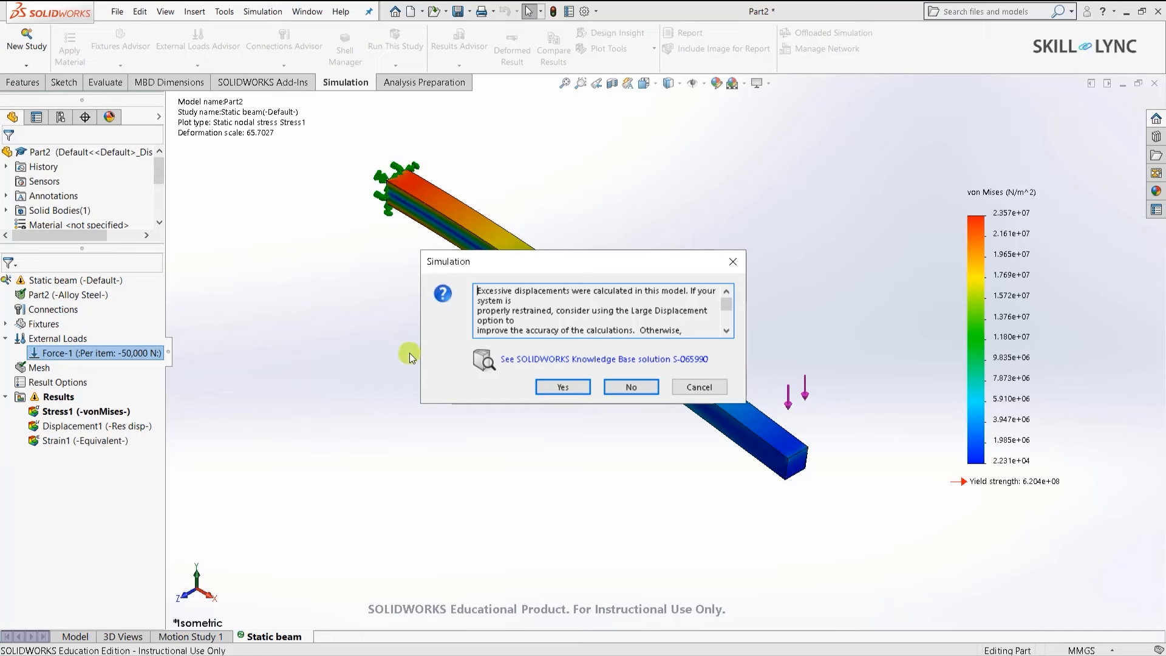
{"action": "left_click", "coordinate": [548, 388]}
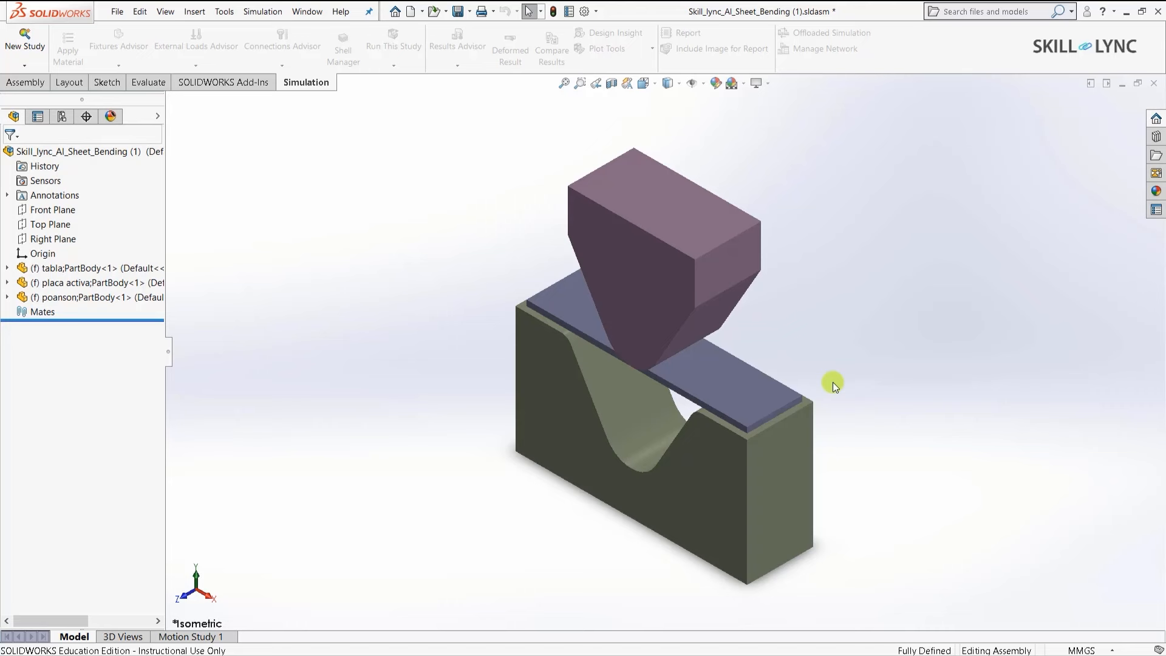
Create a nonlinear dynamic study named "Nonlinear punch" with 2D simplification for the sheet bending assembly.
{"action": "left_click", "coordinate": [17, 45]}
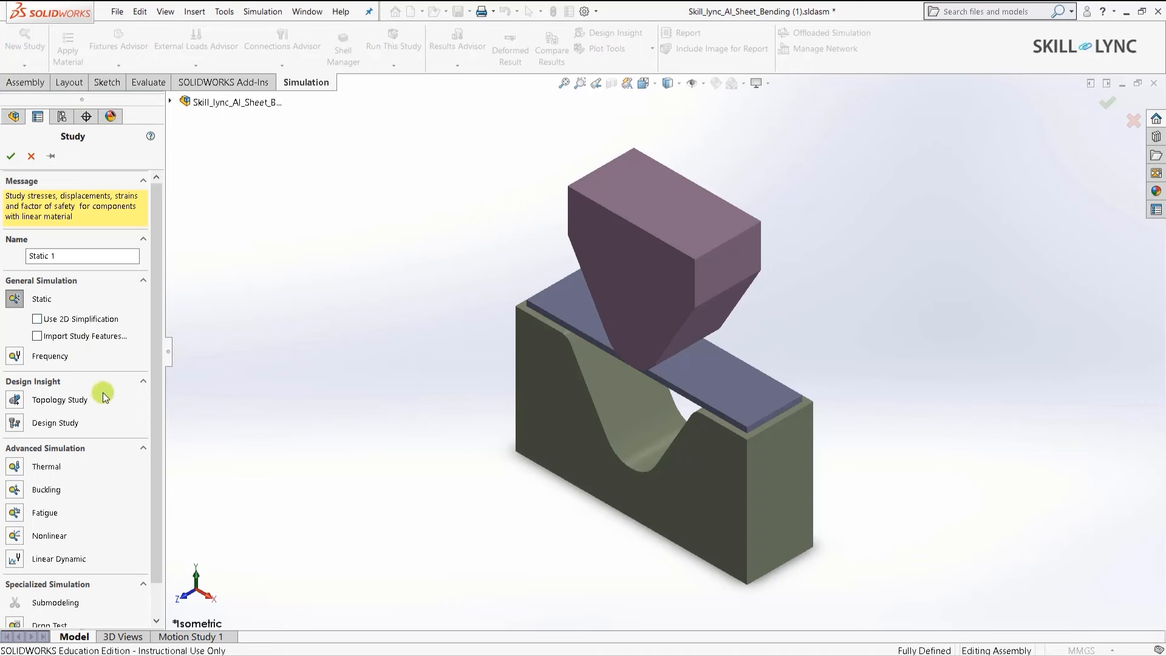
{"action": "left_click", "coordinate": [17, 537]}
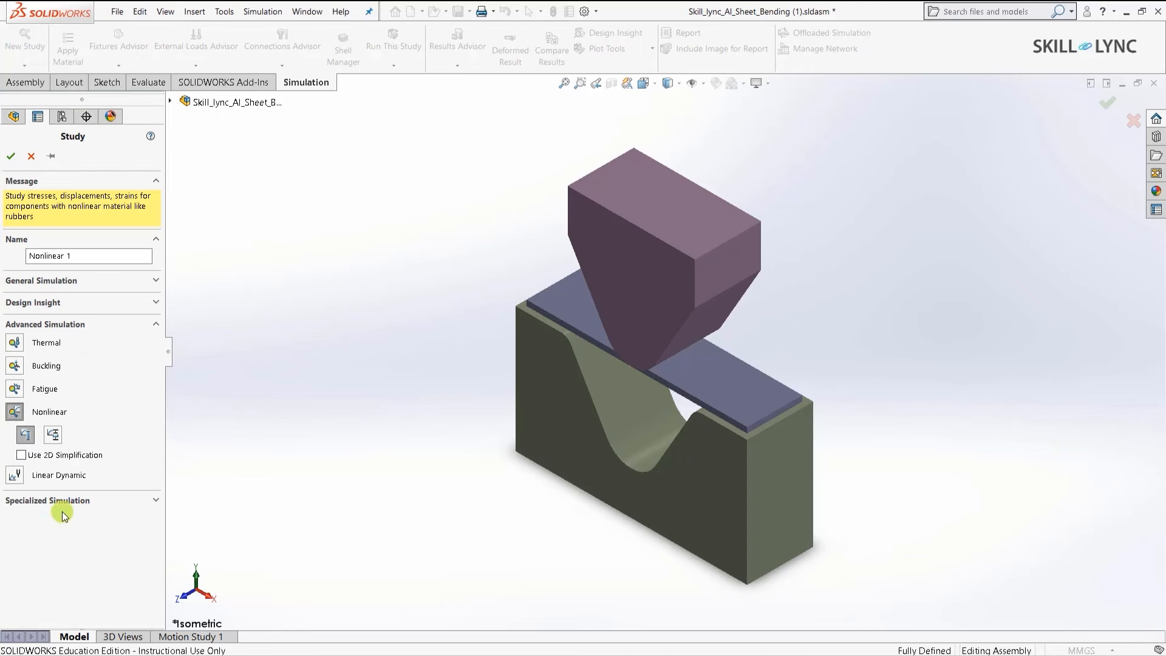
{"action": "left_click", "coordinate": [53, 436]}
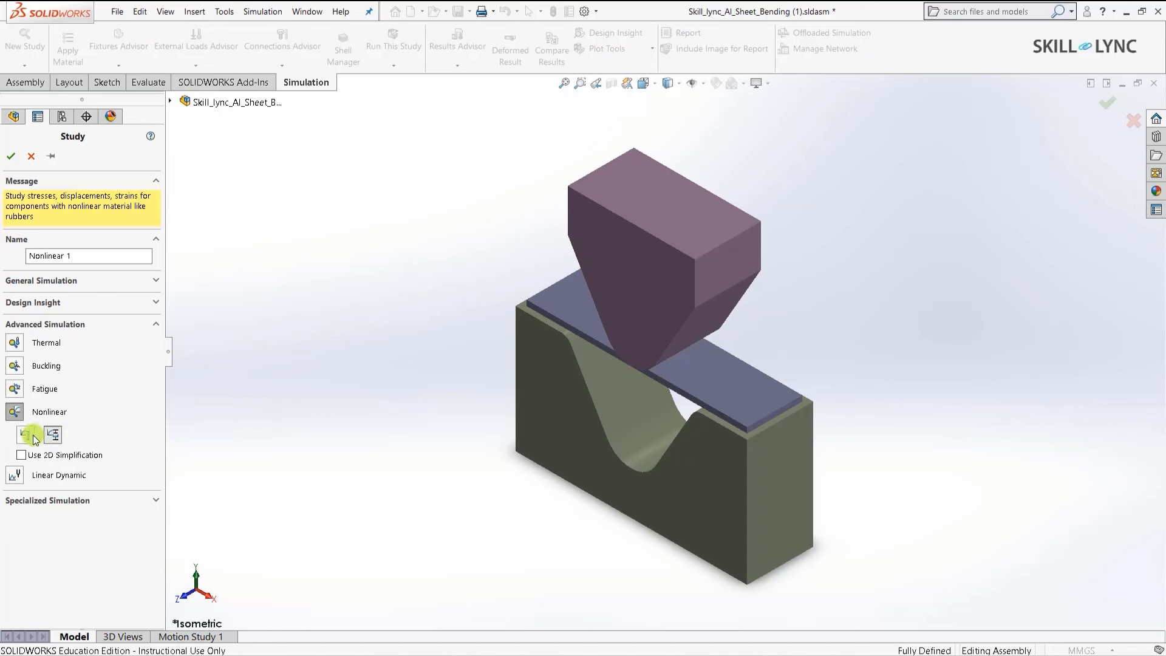
{"action": "left_click", "coordinate": [19, 454]}
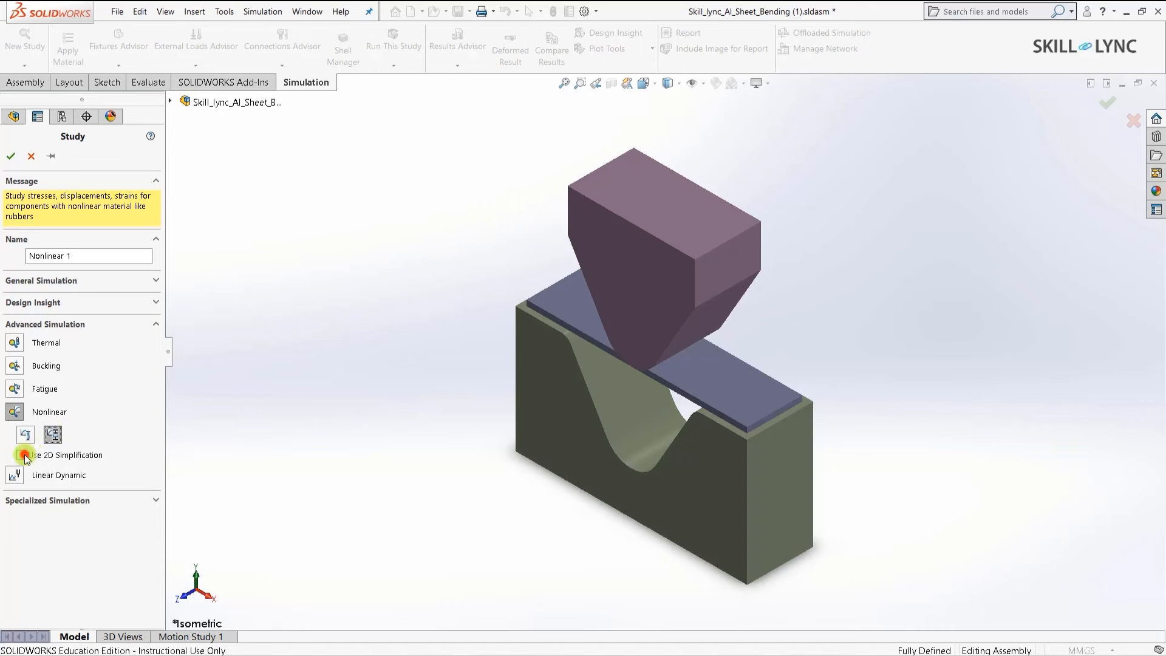
{"action": "left_click", "coordinate": [22, 455]}
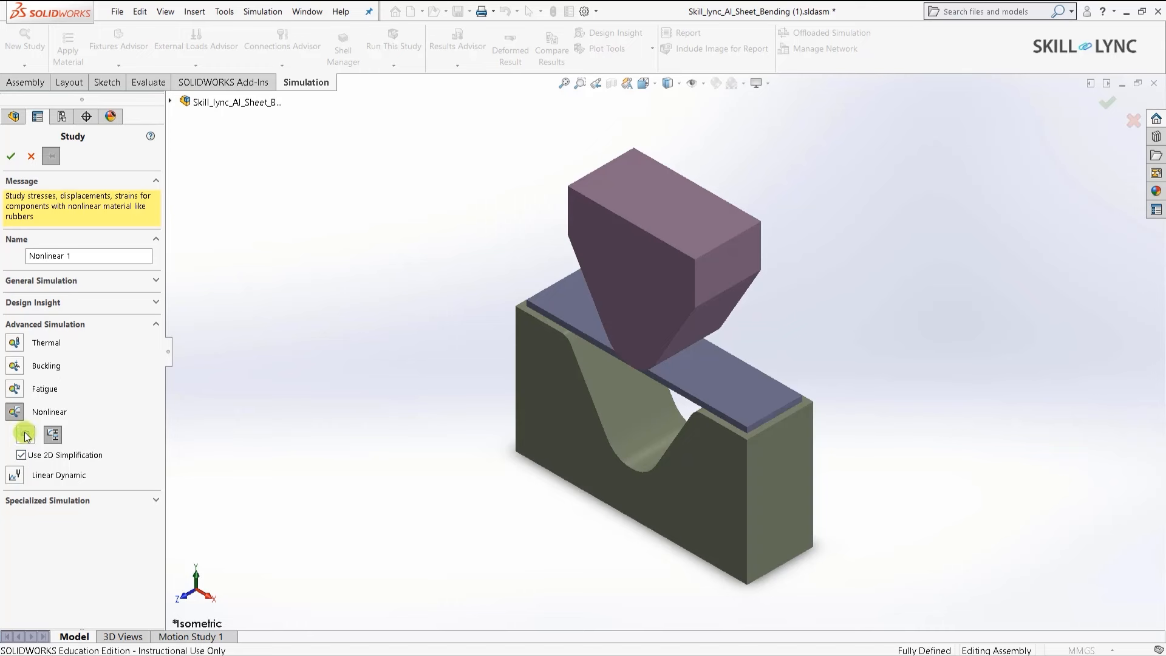
{"action": "left_click", "coordinate": [98, 261]}
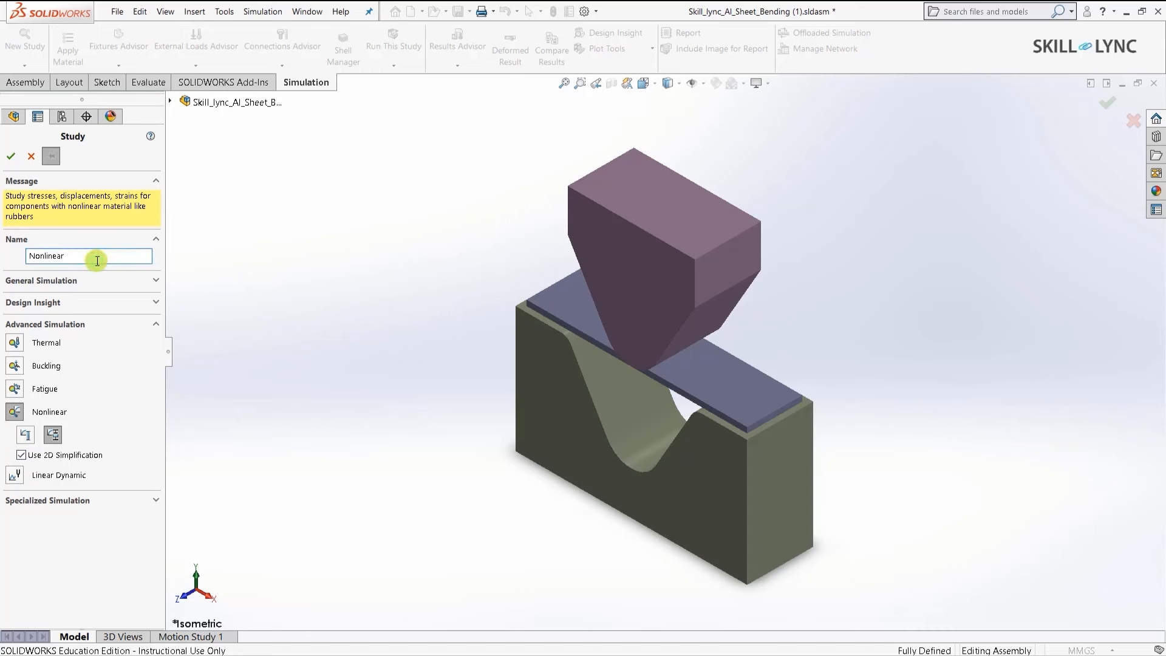
{"action": "type", "text": "punch"}
{"action": "key", "text": "Return"}
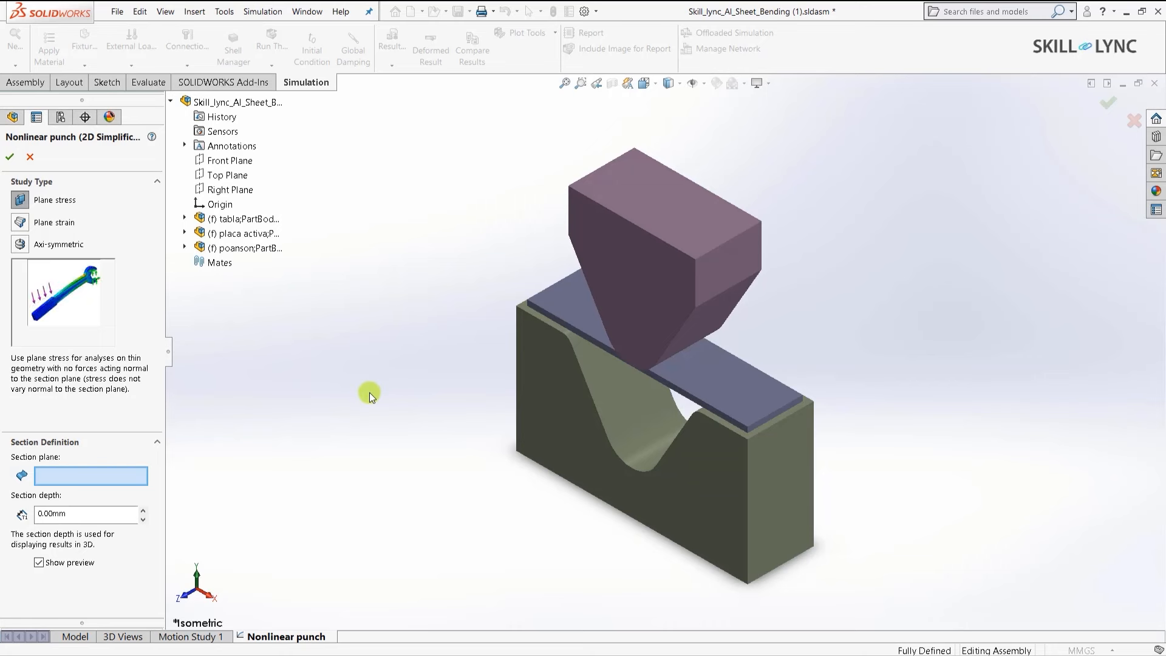
Define the 2D simplification as plane stress on the Front Plane with a section depth of 0.015 mm.
{"action": "middle_click_drag", "start_coordinate": [632, 256], "coordinate": [603, 458]}
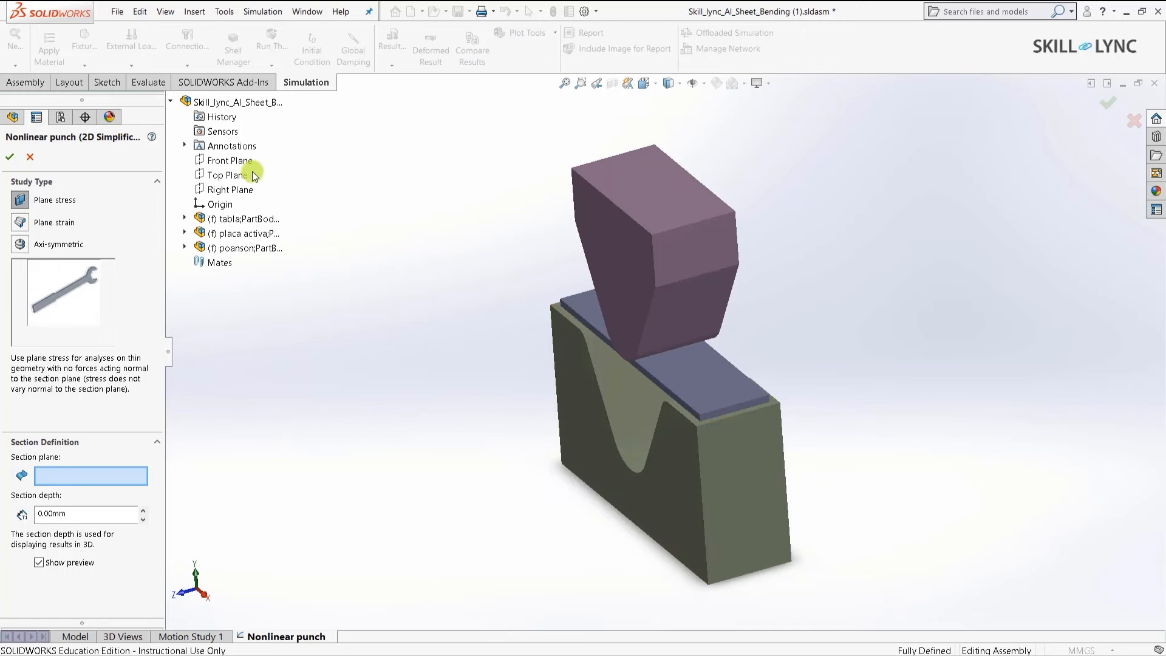
{"action": "left_click", "coordinate": [233, 160]}
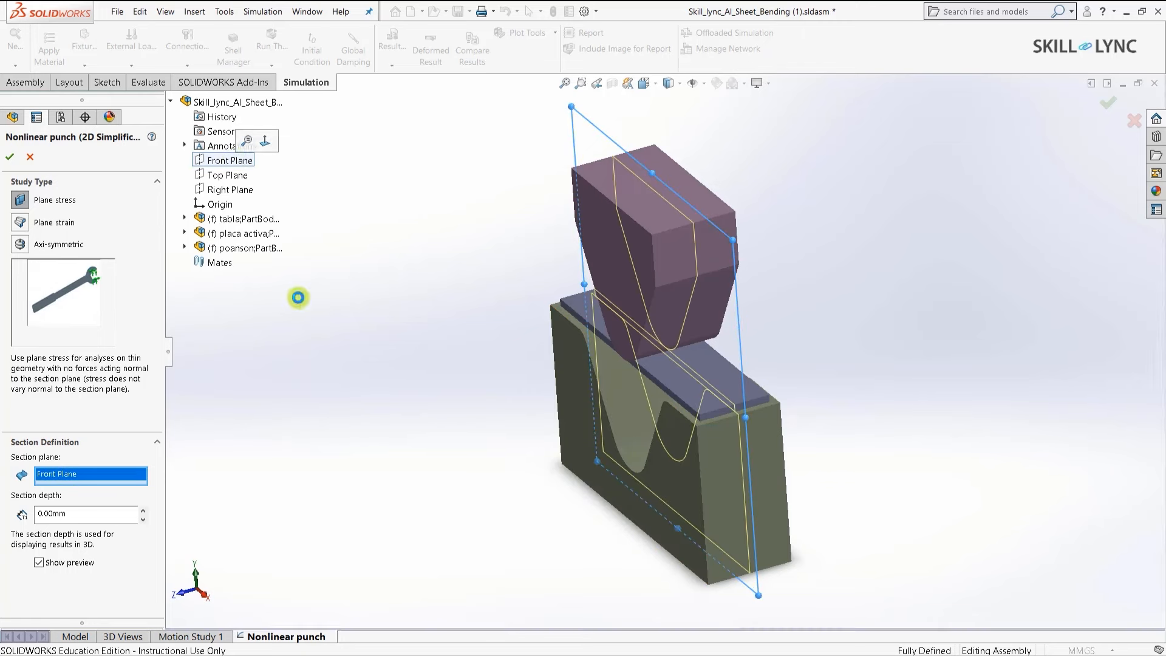
{"action": "left_click", "coordinate": [94, 511]}
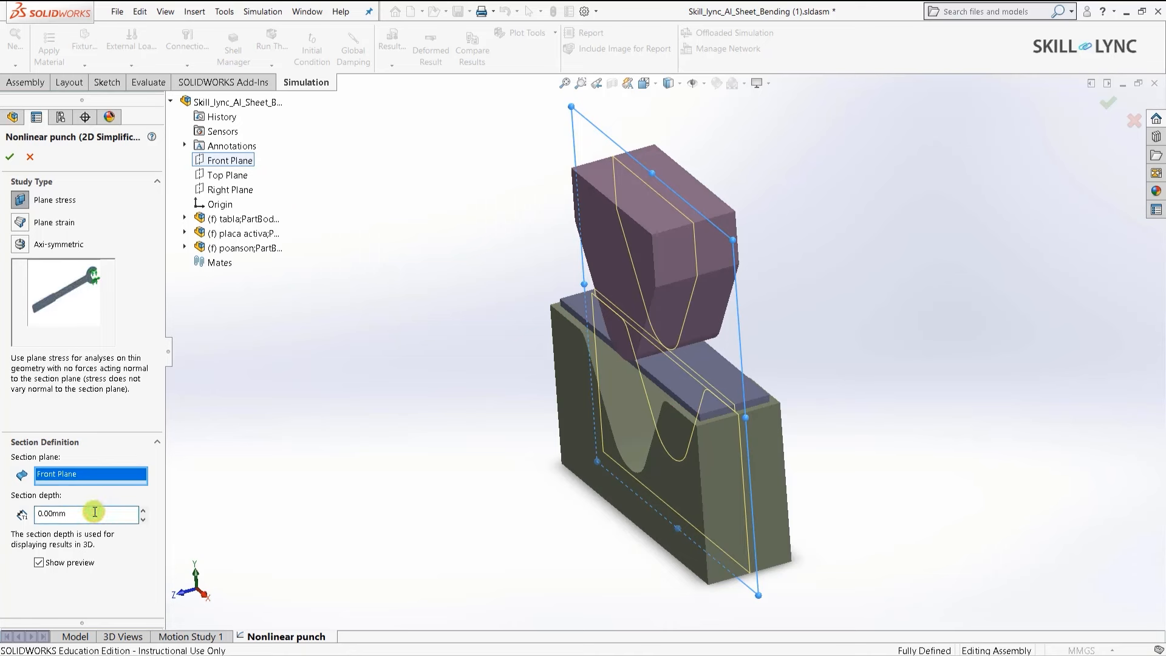
{"action": "double_click", "coordinate": [95, 511]}
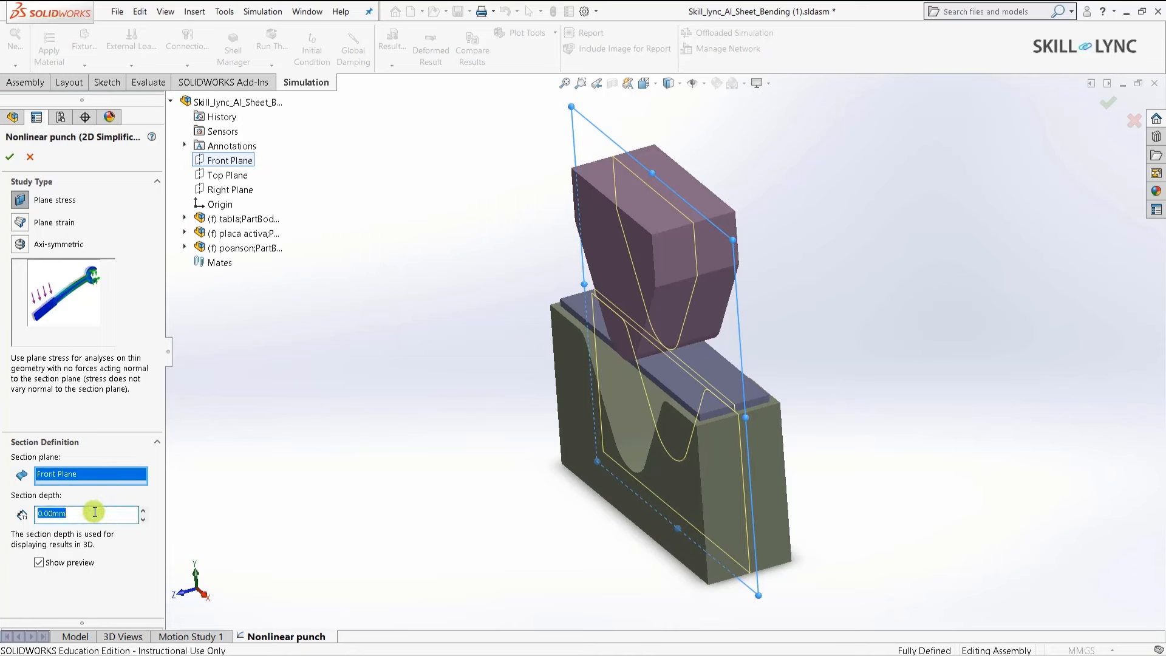
{"action": "type", "text": "0"}
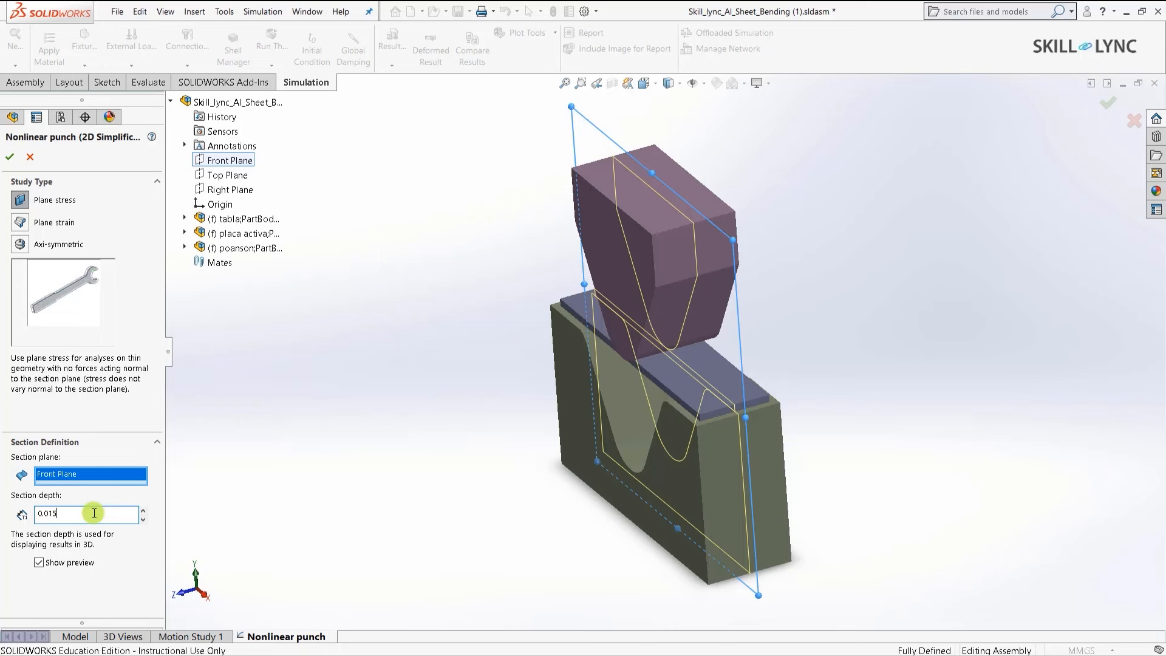
{"action": "left_click", "coordinate": [5, 160]}
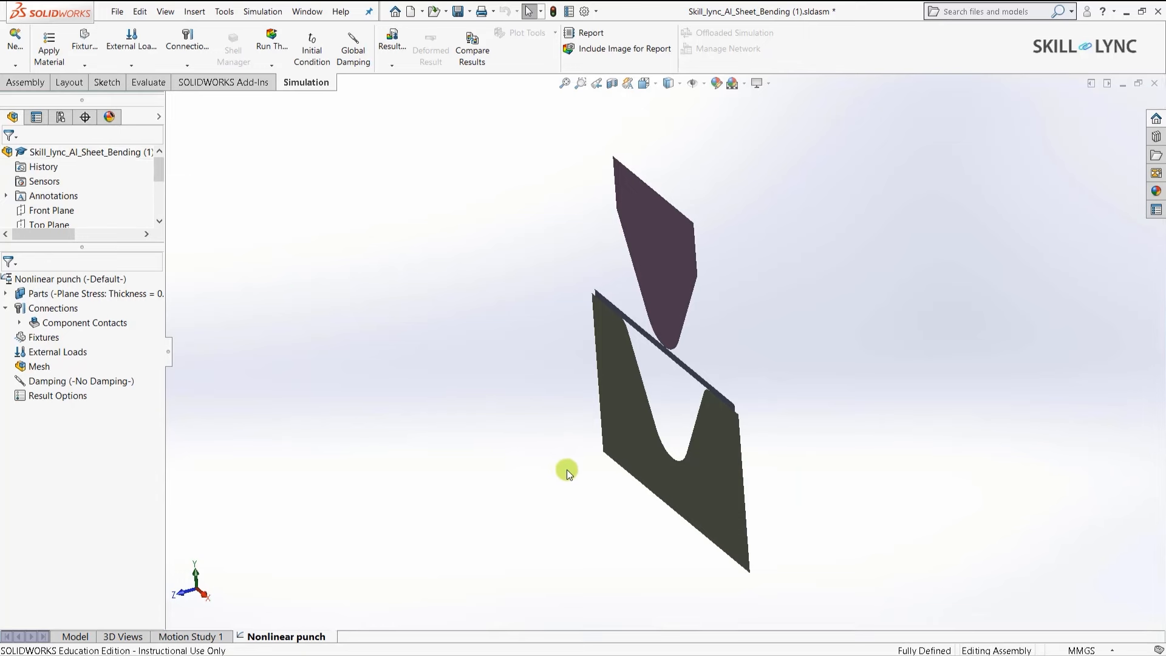
Apply Alloy Steel from the Steel materials to all parts of the Nonlinear punch study.
{"action": "middle_click_drag", "start_coordinate": [566, 469], "coordinate": [768, 507]}
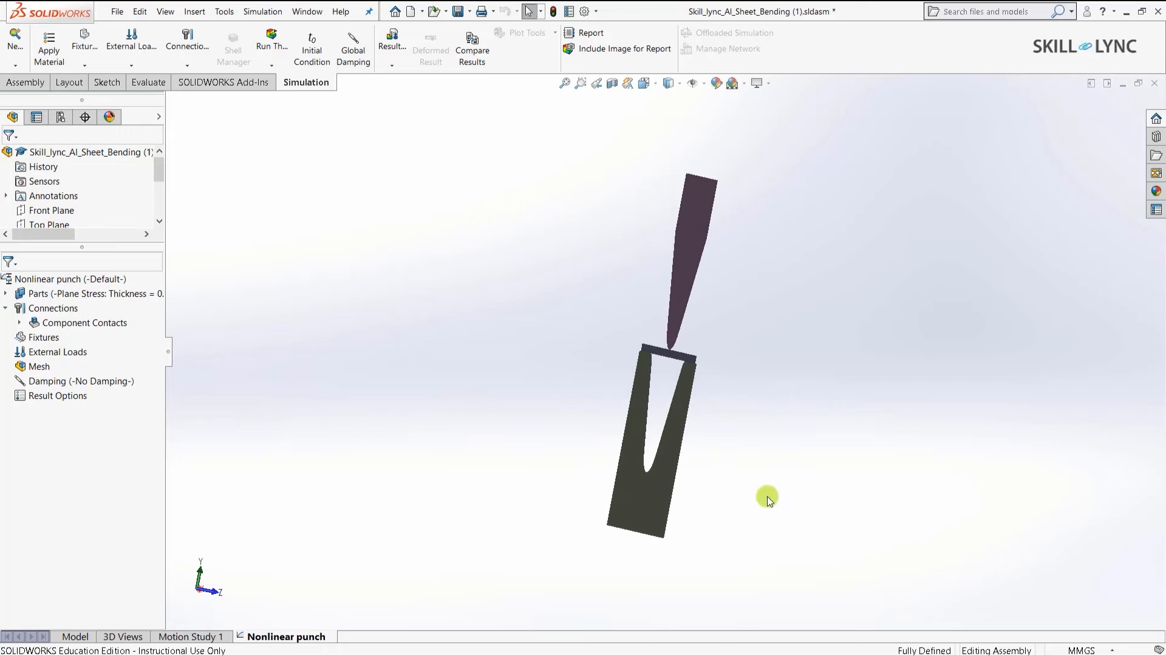
{"action": "key", "text": "ctrl+7"}
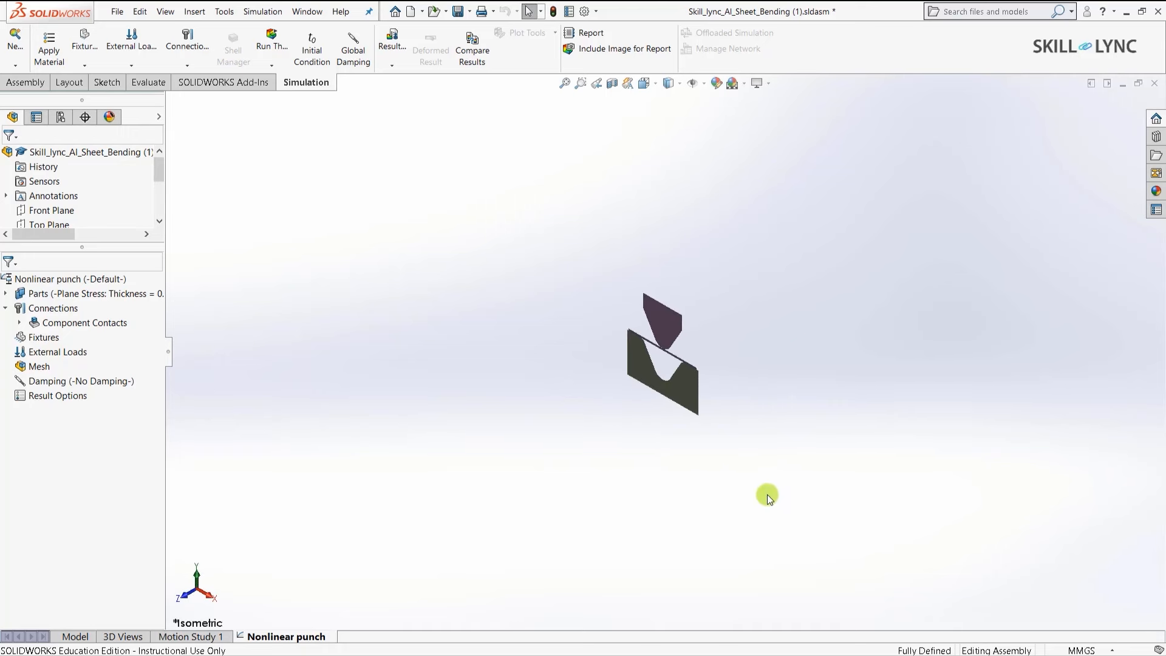
{"action": "scroll", "coordinate": [687, 302], "scroll_direction": "down", "scroll_amount": 5}
{"action": "scroll", "coordinate": [687, 303], "scroll_direction": "up", "scroll_amount": 2}
{"action": "scroll", "coordinate": [631, 449], "scroll_direction": "down", "scroll_amount": 2}
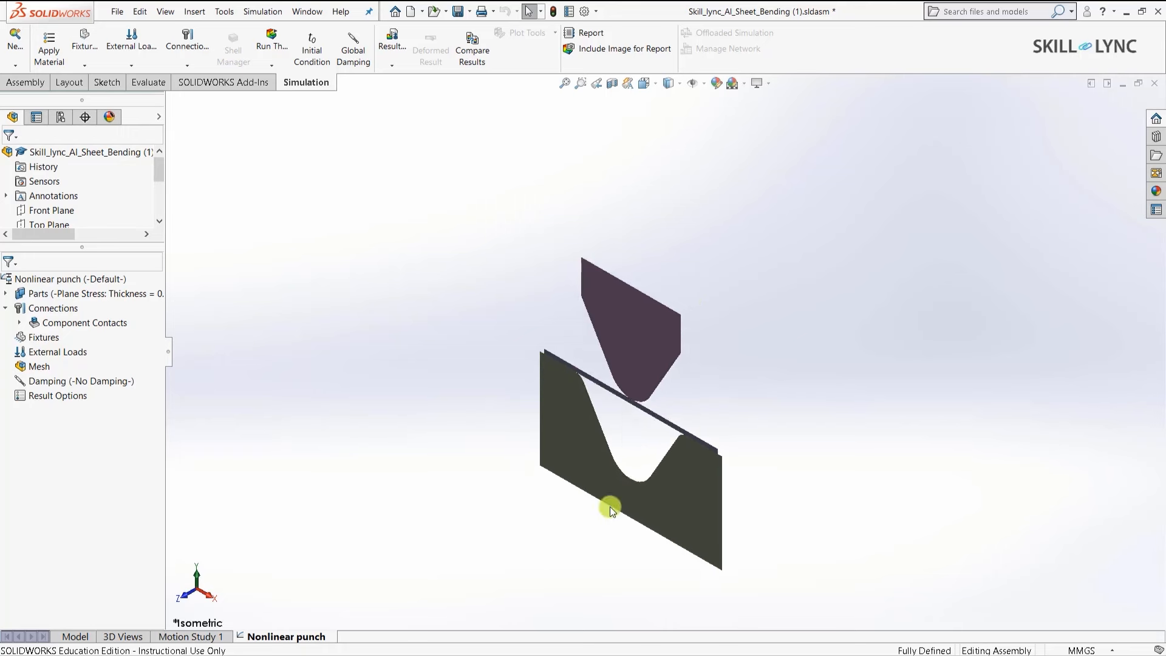
{"action": "scroll", "coordinate": [610, 507], "scroll_direction": "down", "scroll_amount": 2}
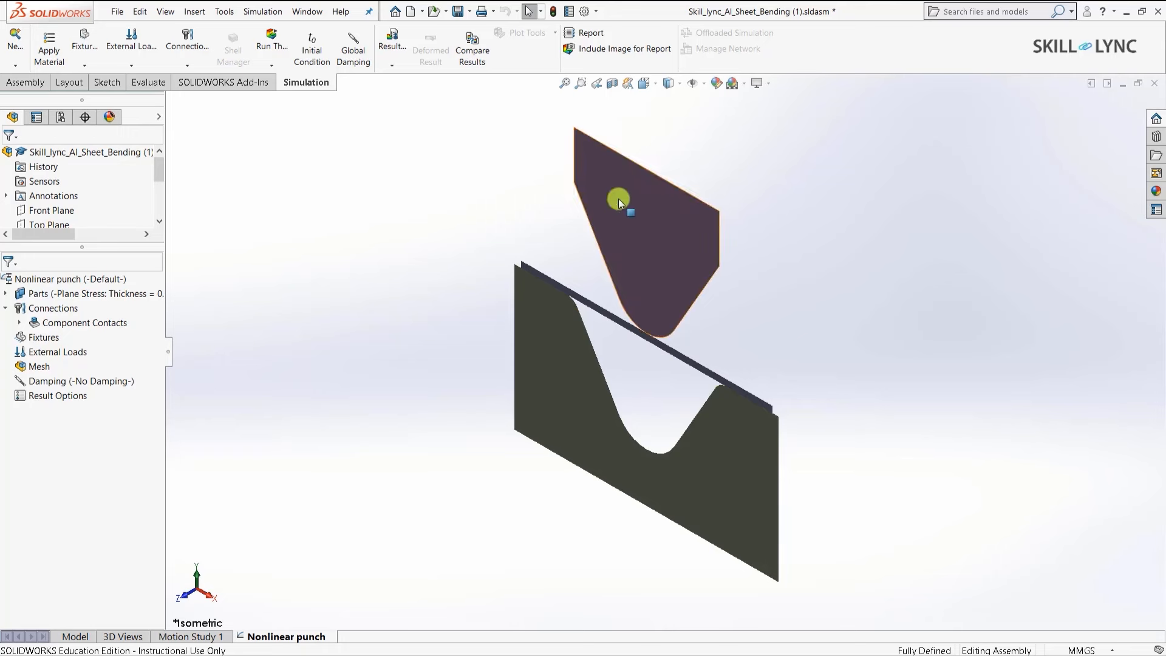
{"action": "right_click", "coordinate": [60, 296]}
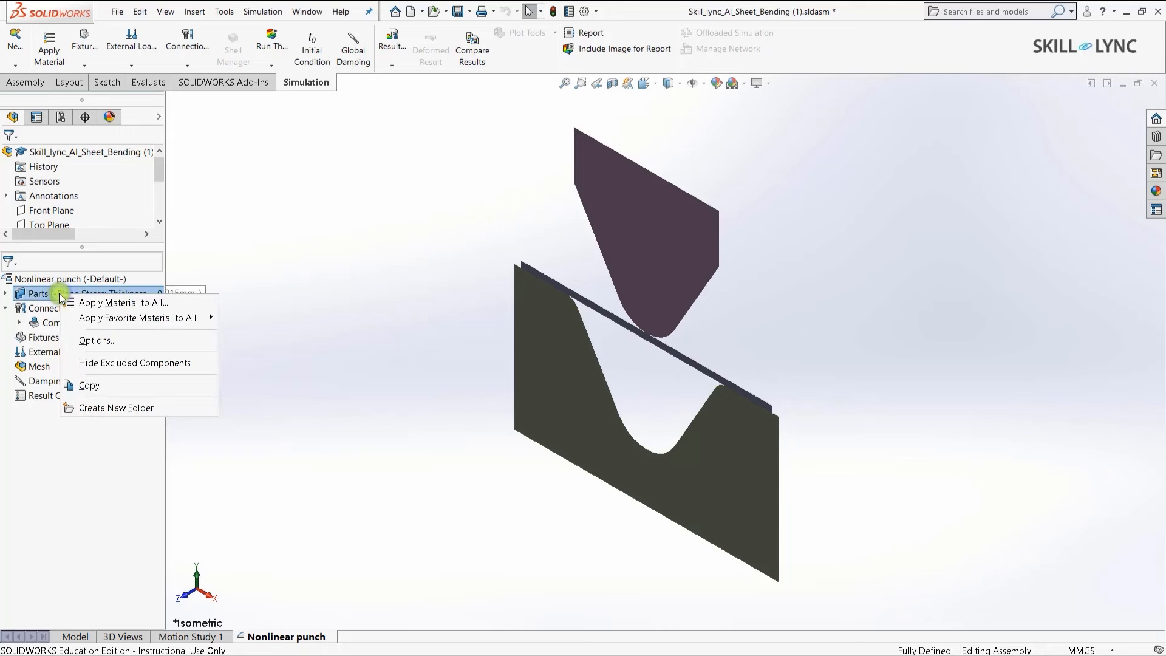
{"action": "left_click", "coordinate": [134, 304]}
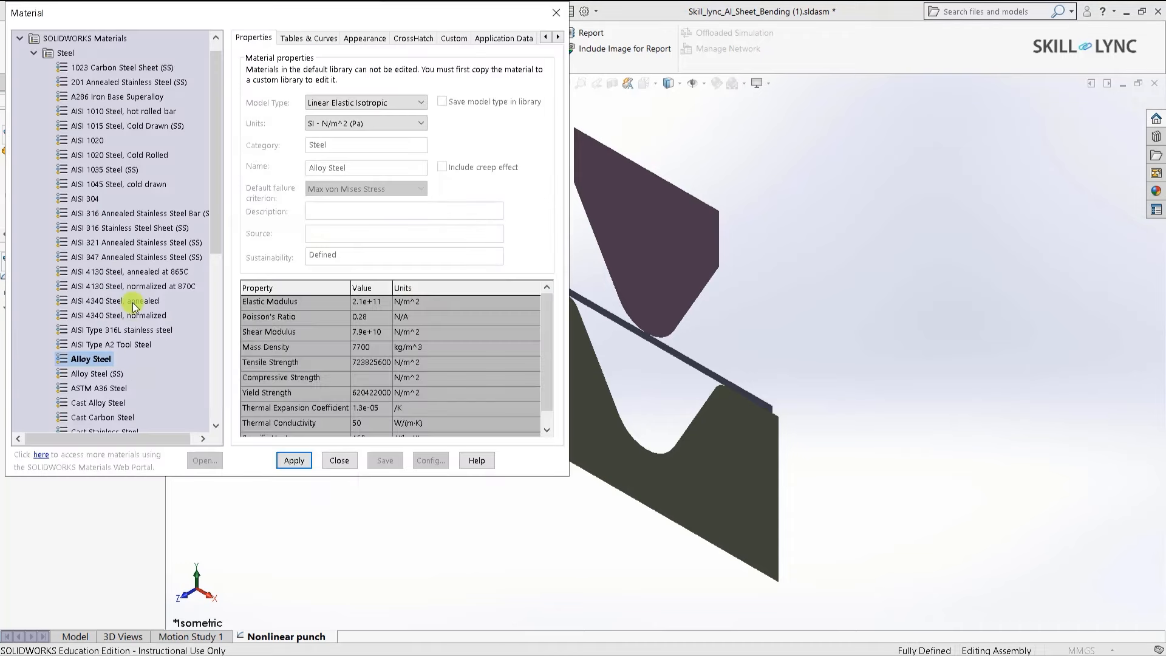
{"action": "left_click", "coordinate": [294, 461]}
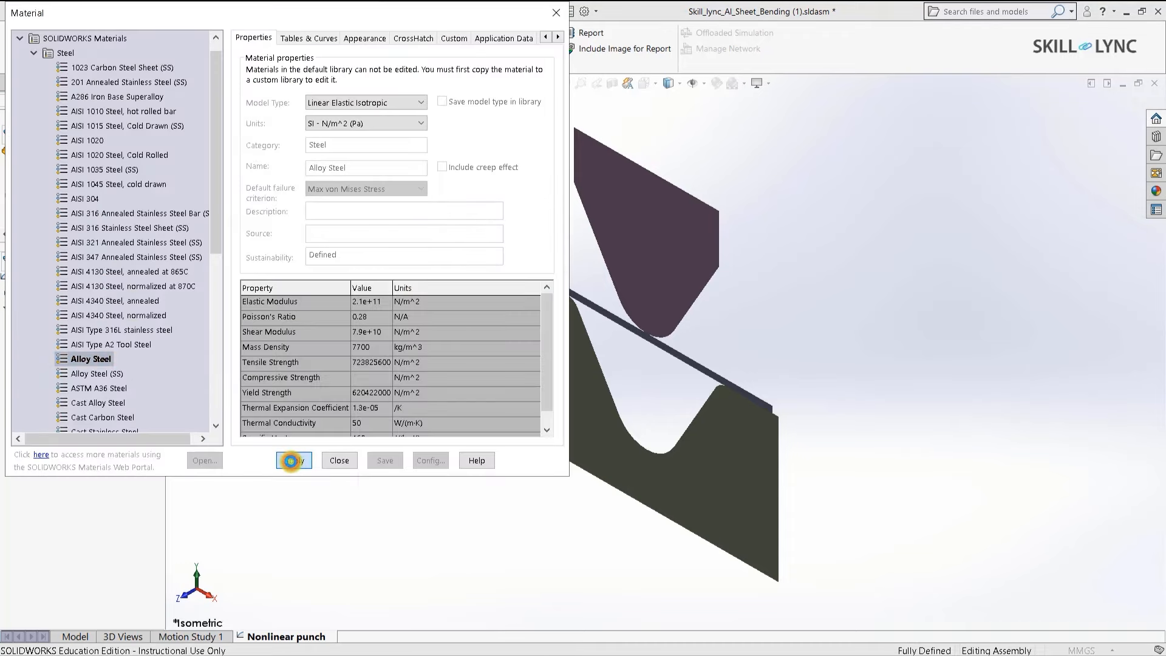
{"action": "left_click", "coordinate": [333, 462]}
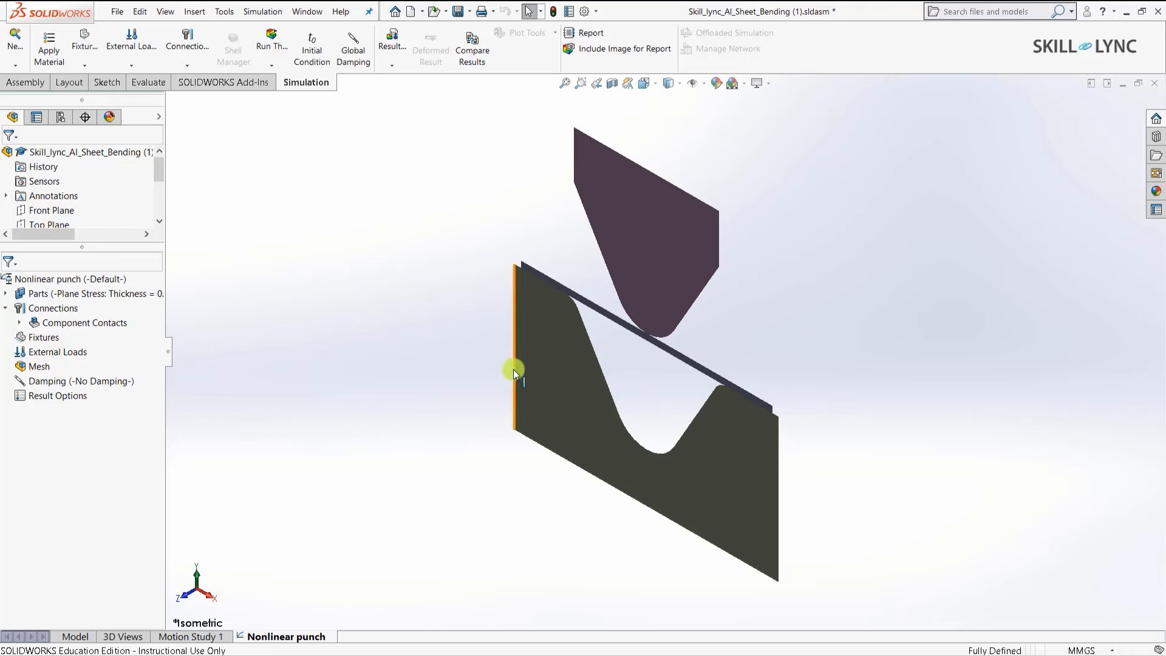
Start a Fixed Geometry fixture and apply it to the die's two vertical side edges and its bottom edge.
{"action": "right_click", "coordinate": [44, 338]}
{"action": "left_click", "coordinate": [79, 349]}
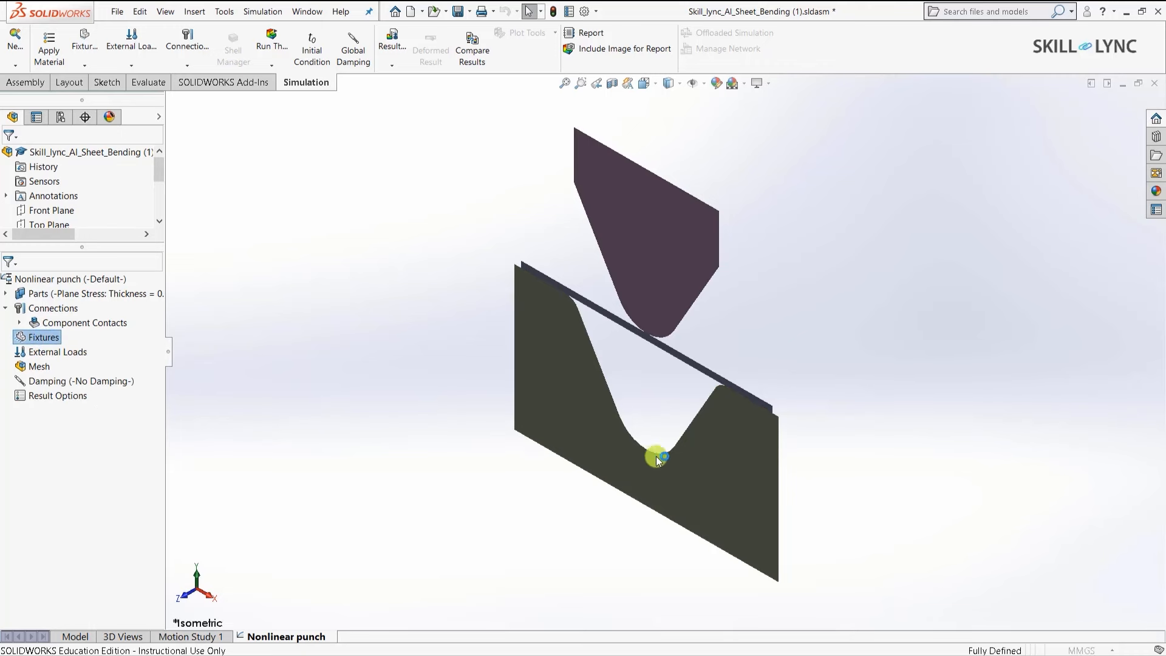
{"action": "scroll", "coordinate": [850, 440], "scroll_direction": "down", "scroll_amount": 3}
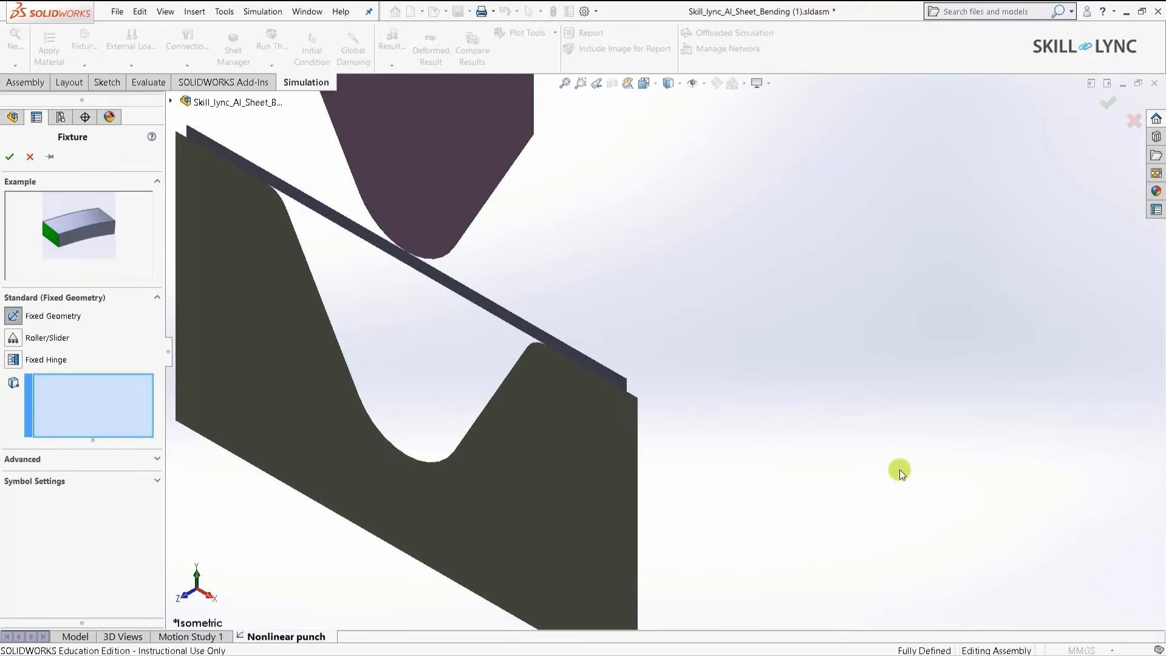
{"action": "left_click", "coordinate": [639, 501]}
{"action": "scroll", "coordinate": [515, 494], "scroll_direction": "up", "scroll_amount": 3}
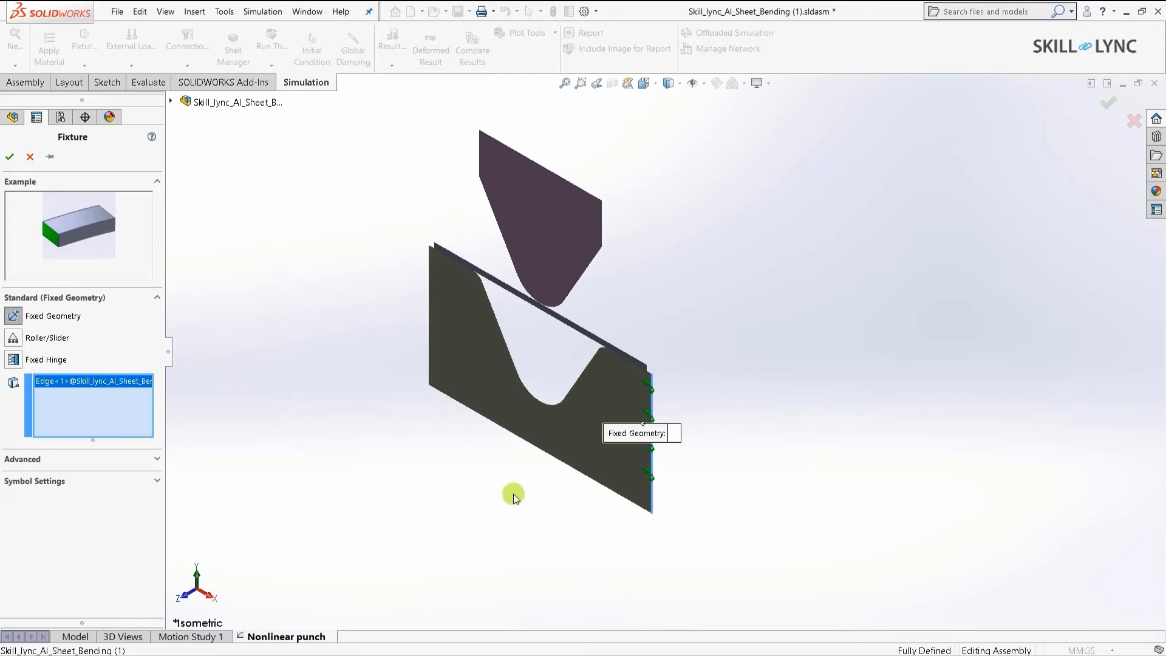
{"action": "scroll", "coordinate": [544, 433], "scroll_direction": "down", "scroll_amount": 5}
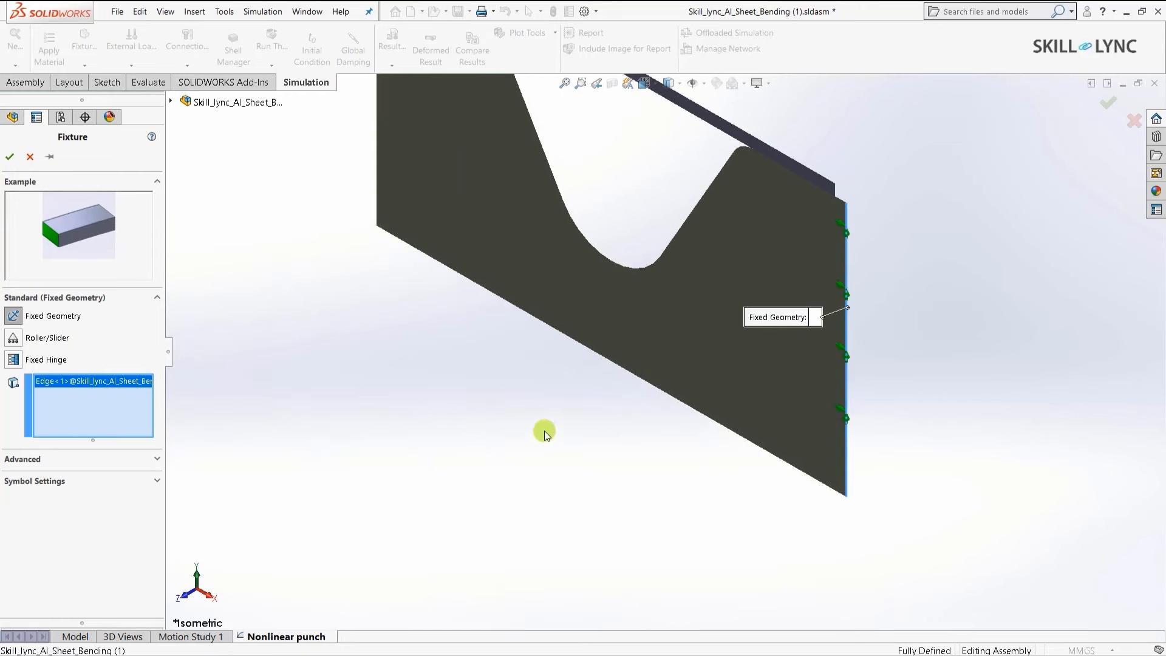
{"action": "left_click", "coordinate": [611, 365]}
{"action": "scroll", "coordinate": [613, 446], "scroll_direction": "up", "scroll_amount": 4}
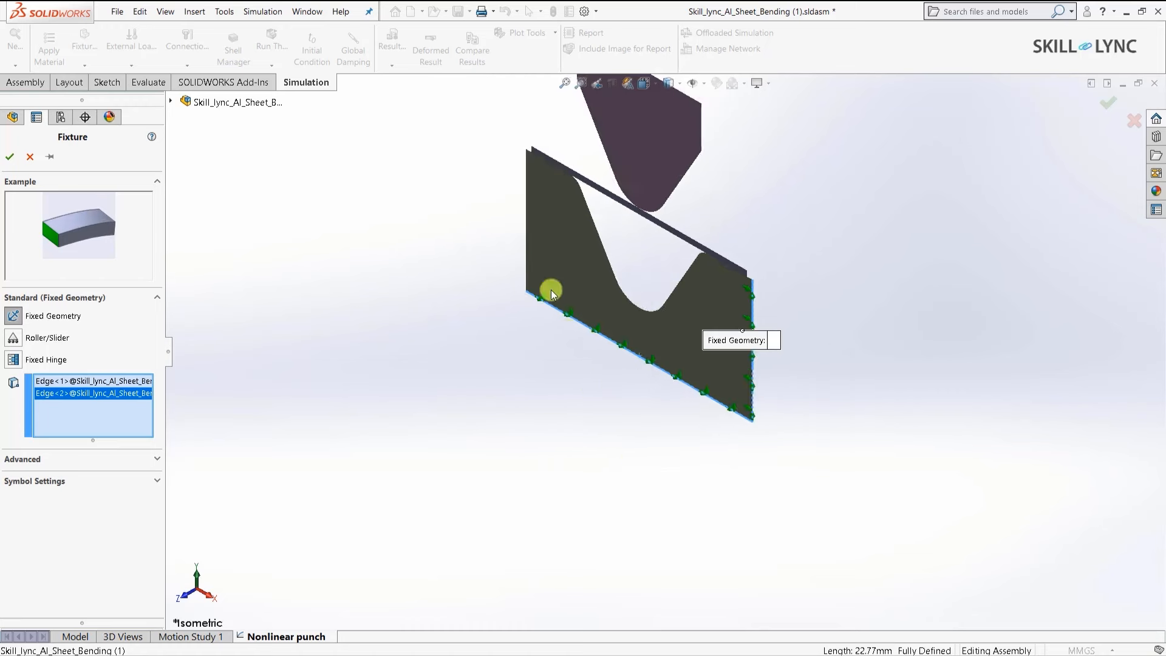
{"action": "scroll", "coordinate": [591, 200], "scroll_direction": "down", "scroll_amount": 5}
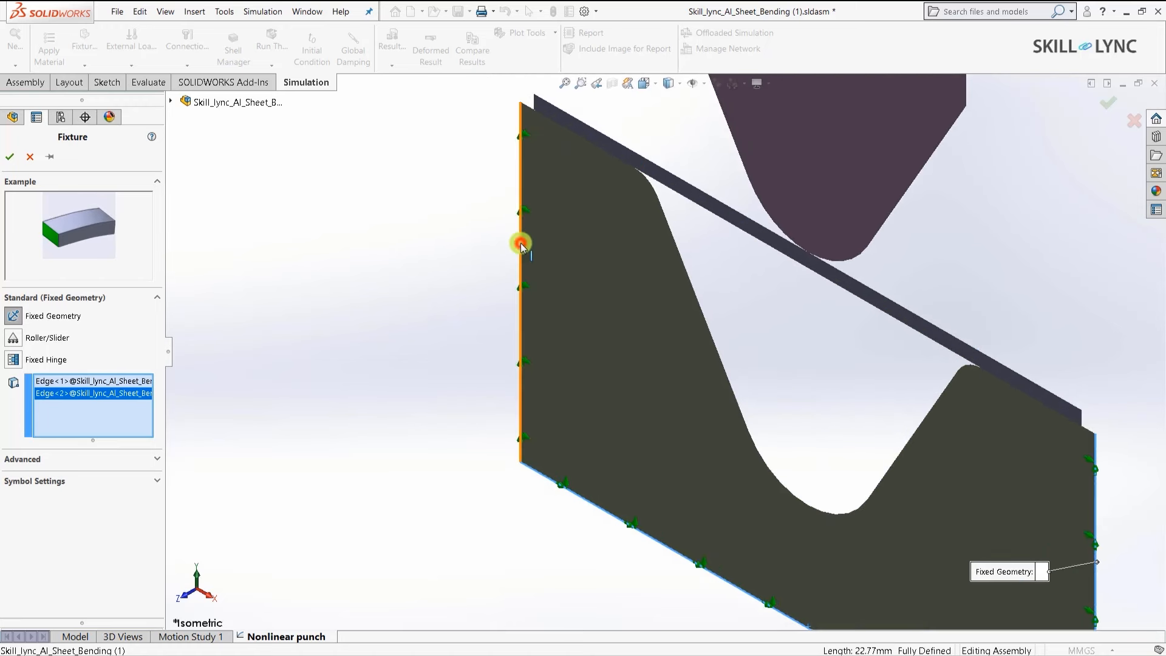
{"action": "left_click", "coordinate": [521, 245]}
Add both short end edges of the sheet to the Fixed Geometry fixture and accept it.
{"action": "scroll", "coordinate": [622, 300], "scroll_direction": "up", "scroll_amount": 3}
{"action": "scroll", "coordinate": [815, 366], "scroll_direction": "down", "scroll_amount": 8}
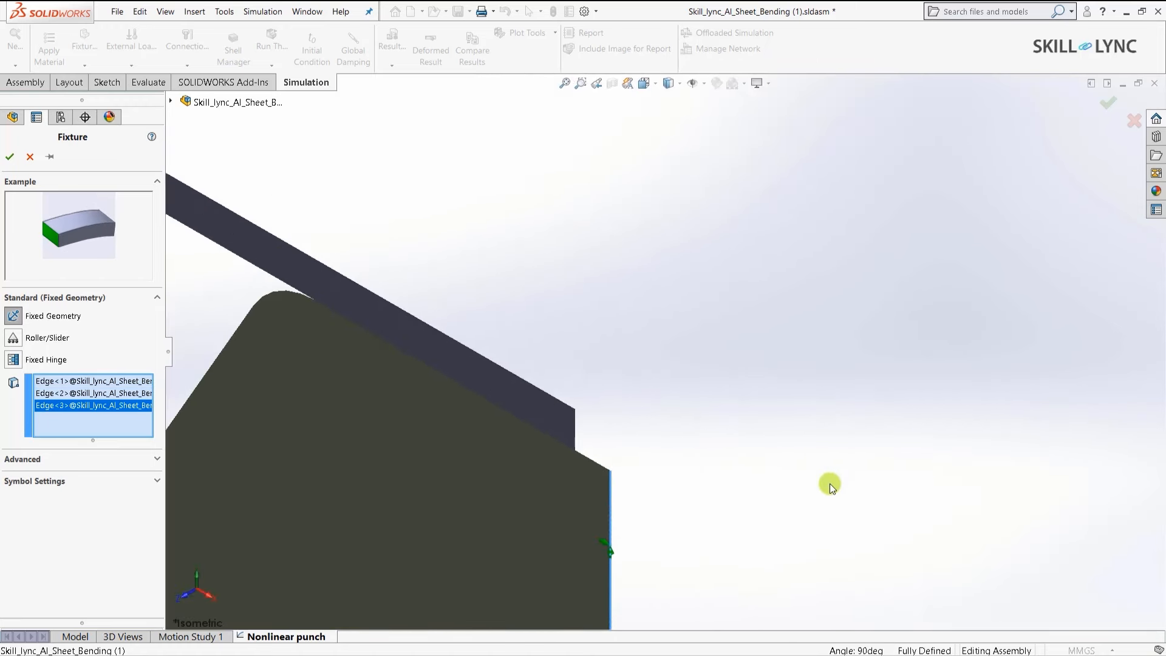
{"action": "left_click", "coordinate": [574, 433]}
{"action": "scroll", "coordinate": [735, 456], "scroll_direction": "up", "scroll_amount": 6}
{"action": "scroll", "coordinate": [384, 195], "scroll_direction": "down", "scroll_amount": 6}
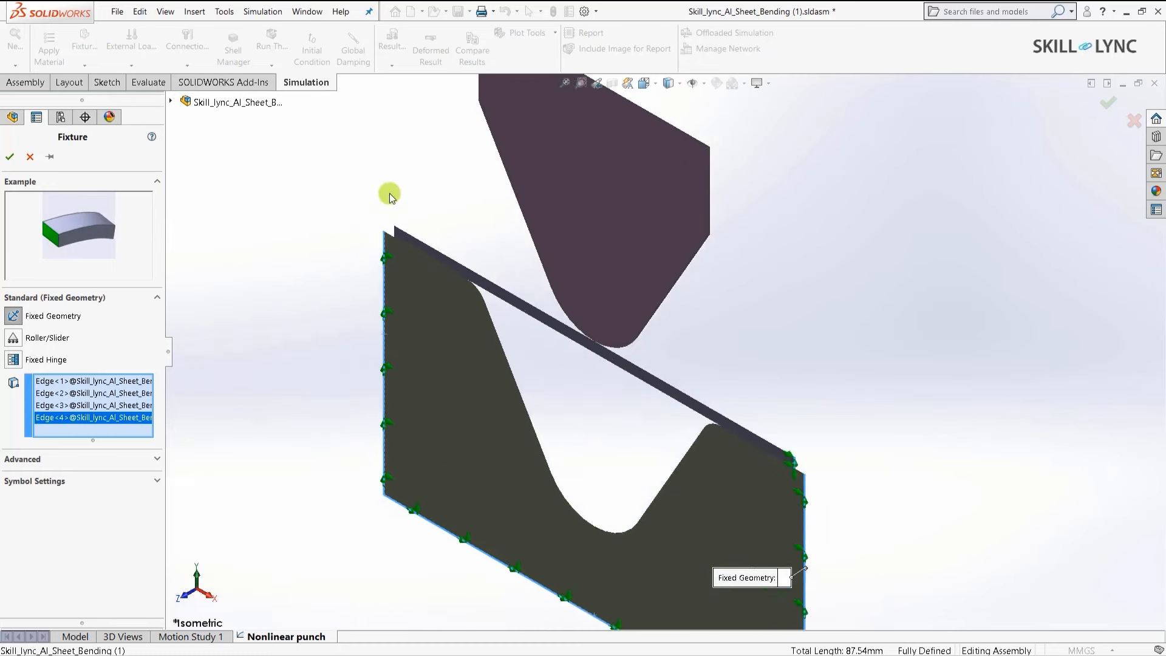
{"action": "scroll", "coordinate": [499, 290], "scroll_direction": "down", "scroll_amount": 2}
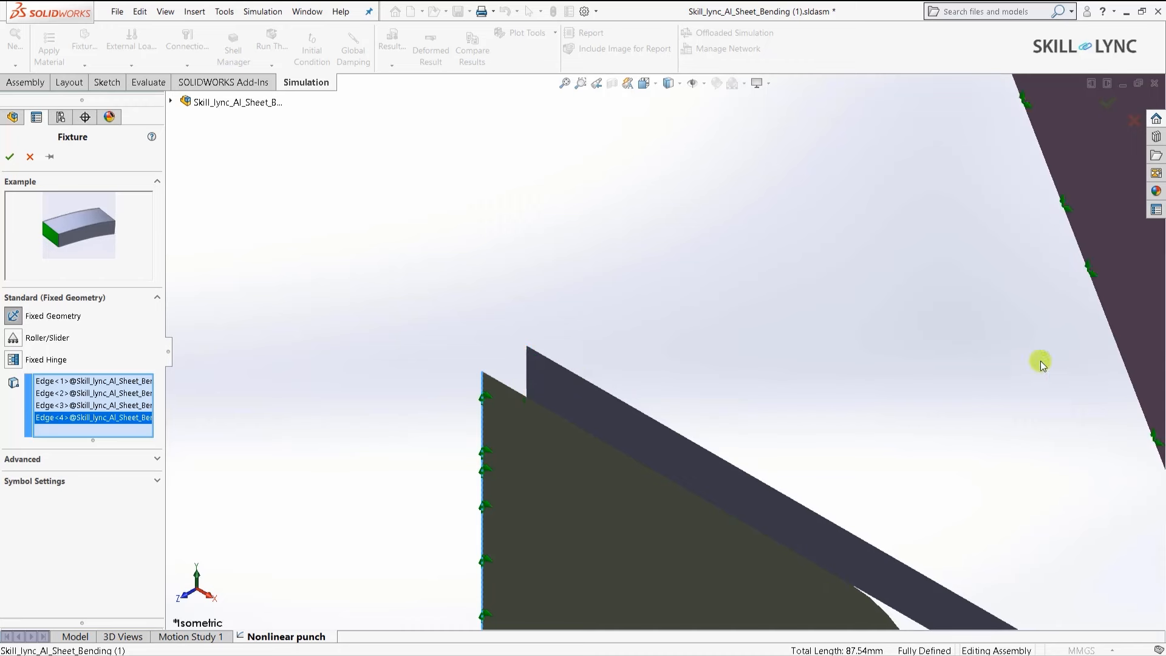
{"action": "left_click", "coordinate": [529, 376]}
{"action": "scroll", "coordinate": [537, 323], "scroll_direction": "up", "scroll_amount": 4}
{"action": "scroll", "coordinate": [536, 323], "scroll_direction": "up", "scroll_amount": 3}
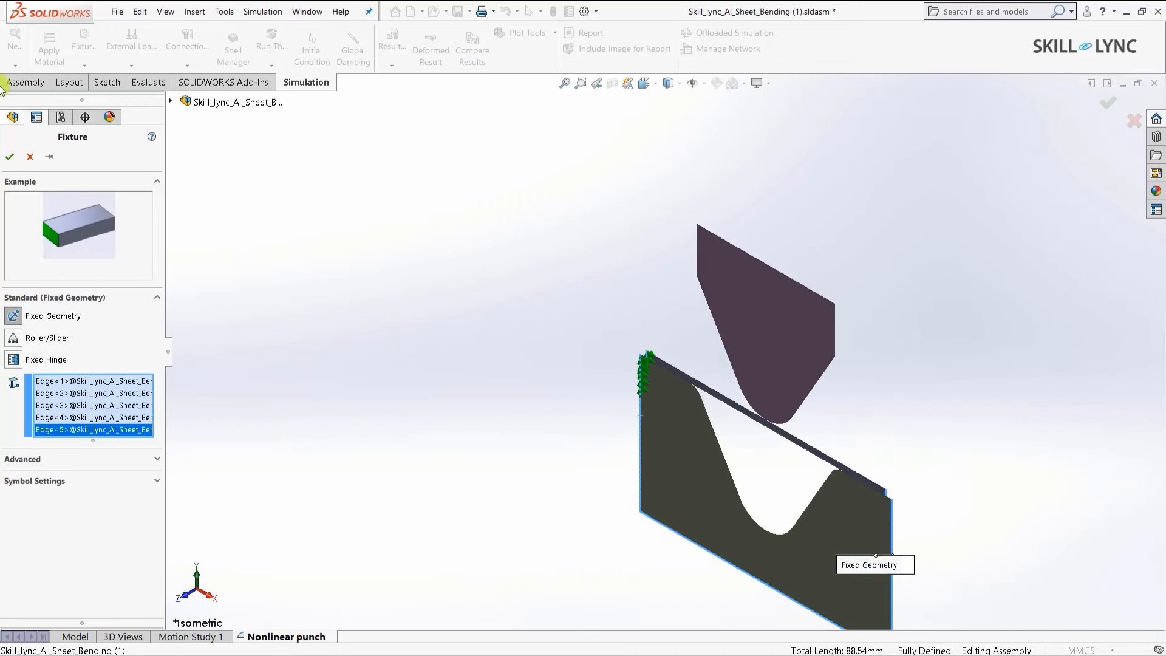
{"action": "left_click", "coordinate": [10, 156]}
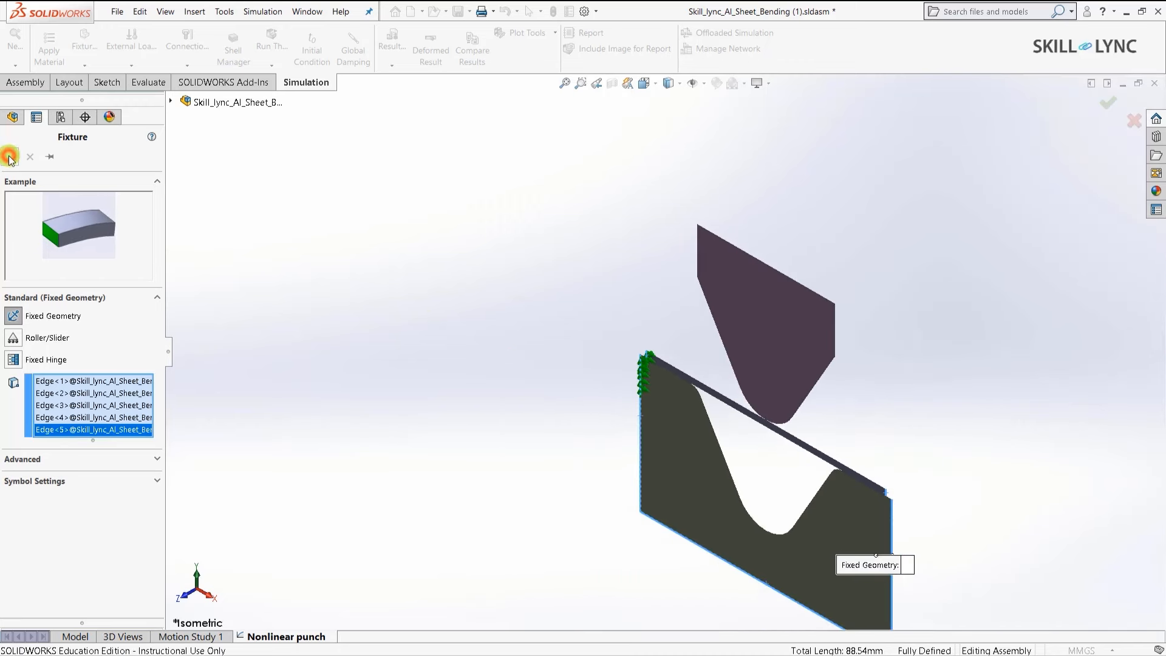
{"action": "left_click", "coordinate": [376, 294]}
Start a Use Reference Geometry fixture on the punch's top edge with the Front Plane as reference.
{"action": "scroll", "coordinate": [456, 289], "scroll_direction": "up", "scroll_amount": 2}
{"action": "scroll", "coordinate": [782, 465], "scroll_direction": "down", "scroll_amount": 2}
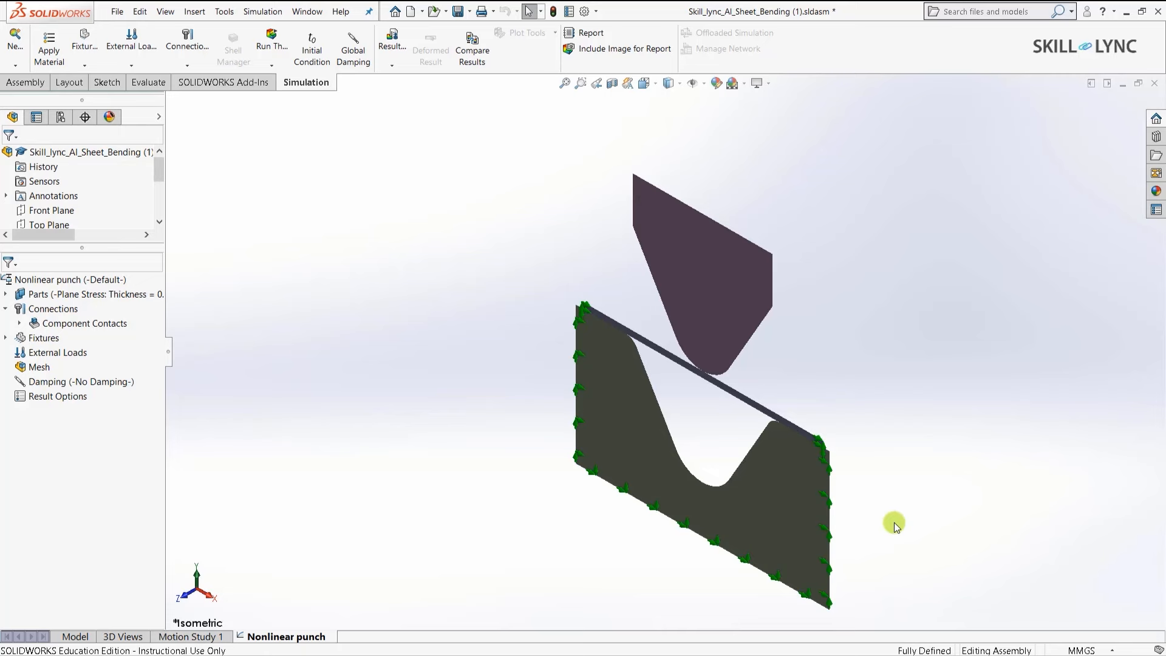
{"action": "scroll", "coordinate": [728, 407], "scroll_direction": "up", "scroll_amount": 2}
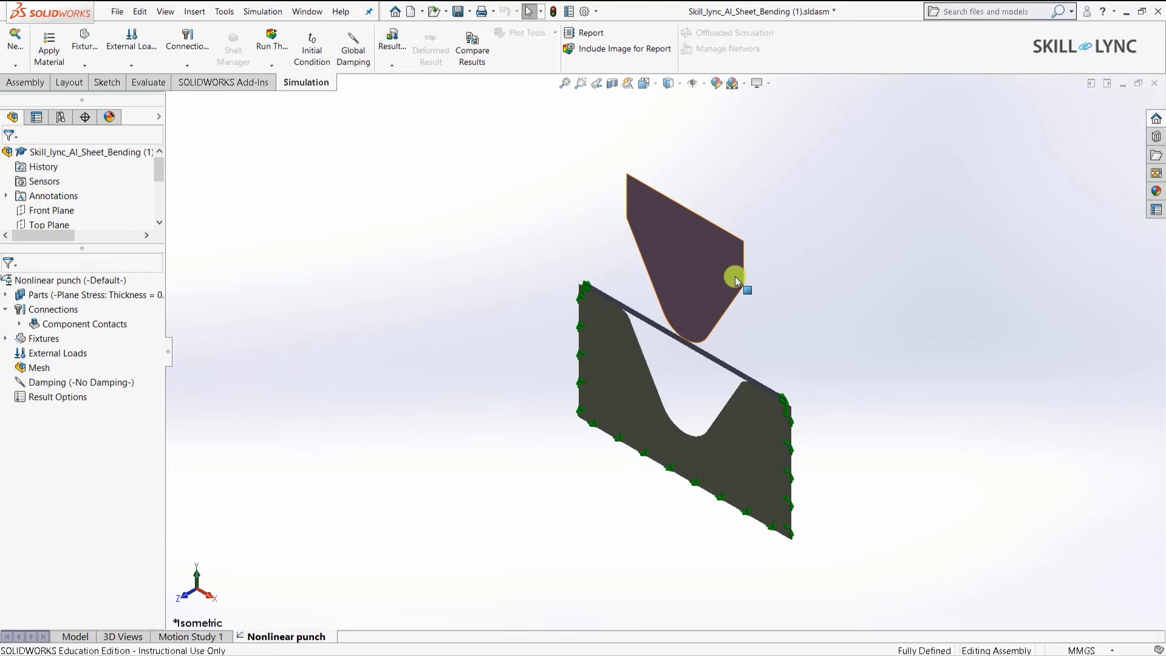
{"action": "right_click", "coordinate": [24, 342]}
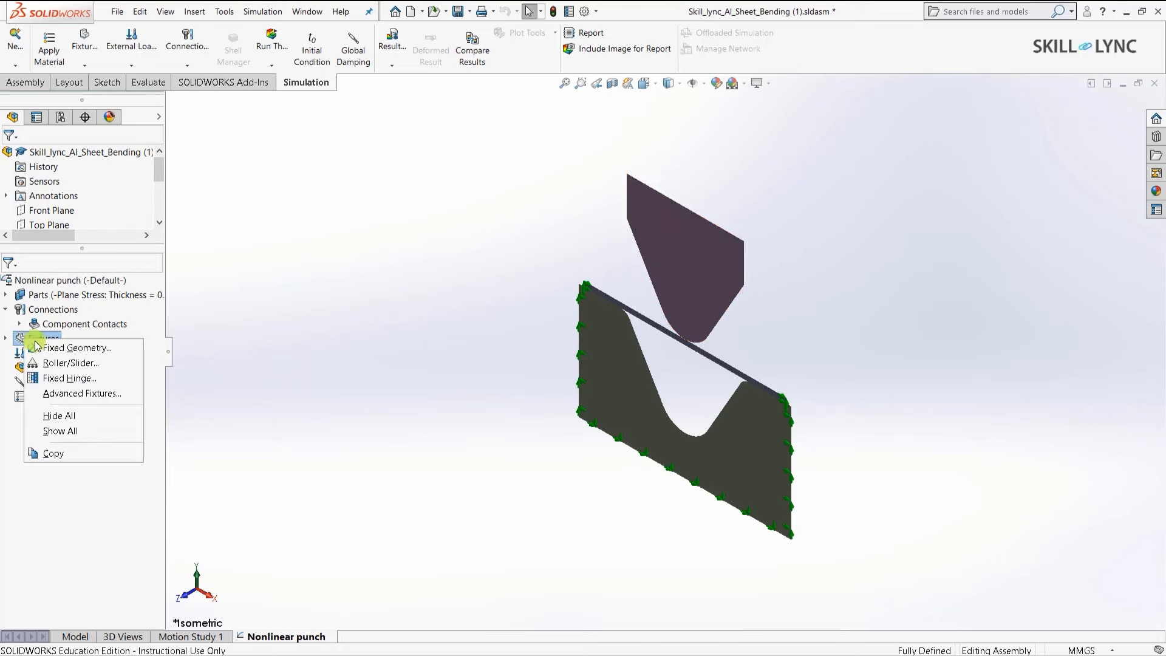
{"action": "left_click", "coordinate": [80, 349]}
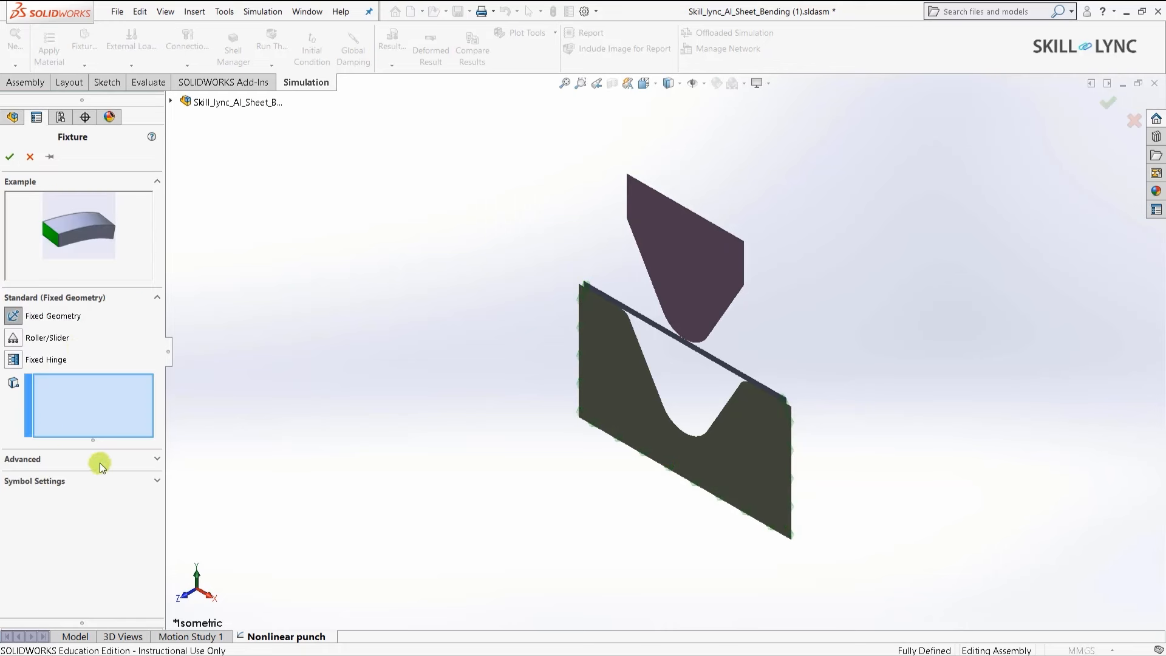
{"action": "left_click", "coordinate": [100, 461]}
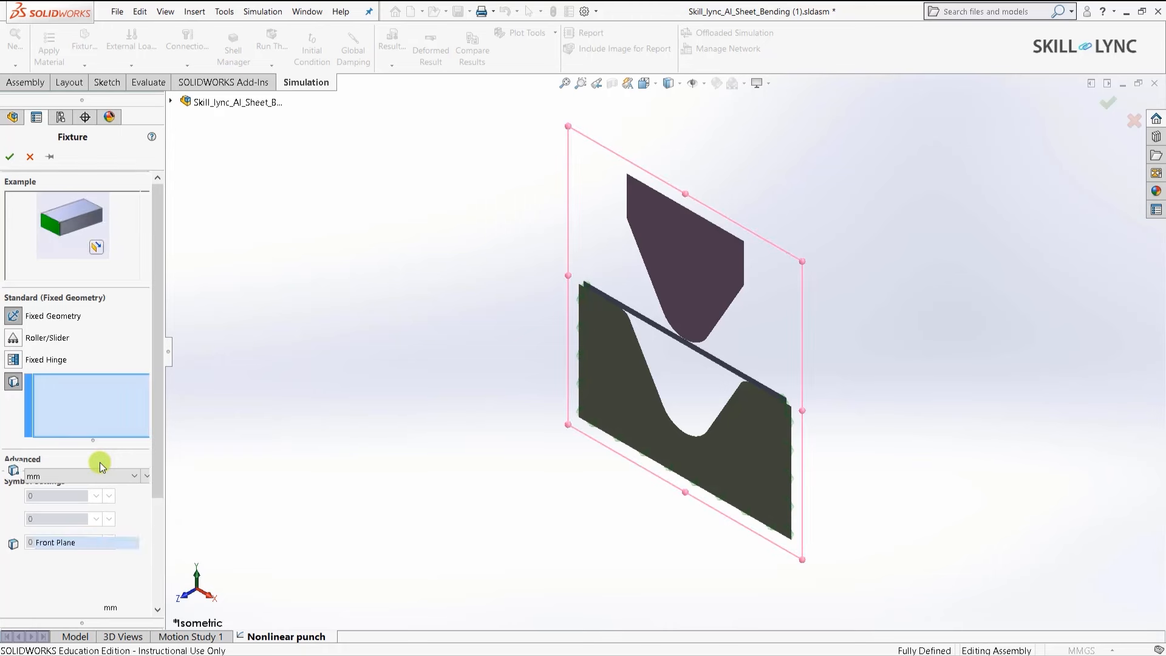
{"action": "left_click", "coordinate": [677, 208]}
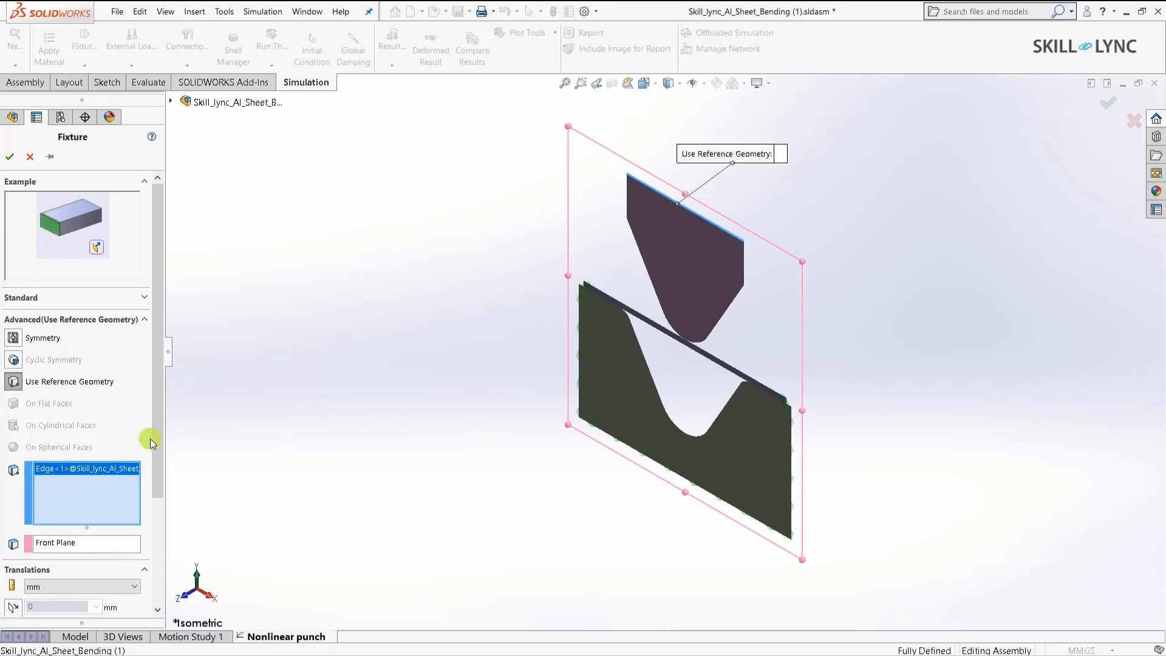
Prescribe a 10 cm translation along plane direction 2 for the punch edge, with units in cm and the direction reversed.
{"action": "scroll", "coordinate": [158, 434], "scroll_direction": "down", "scroll_amount": 2}
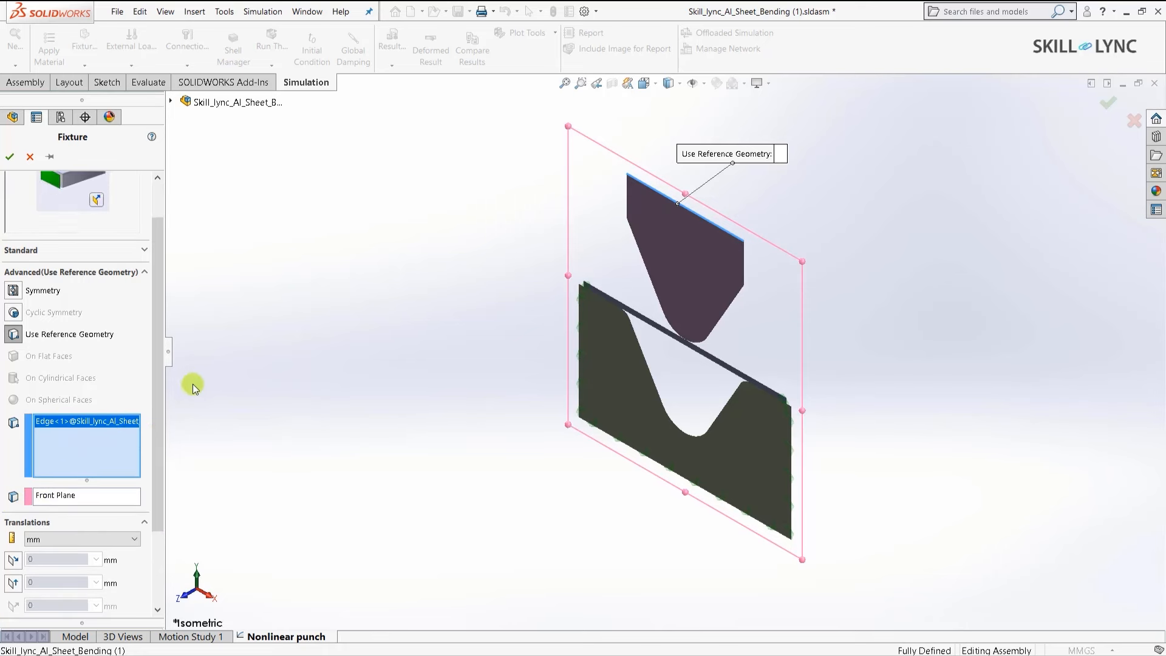
{"action": "scroll", "coordinate": [154, 392], "scroll_direction": "down", "scroll_amount": 4}
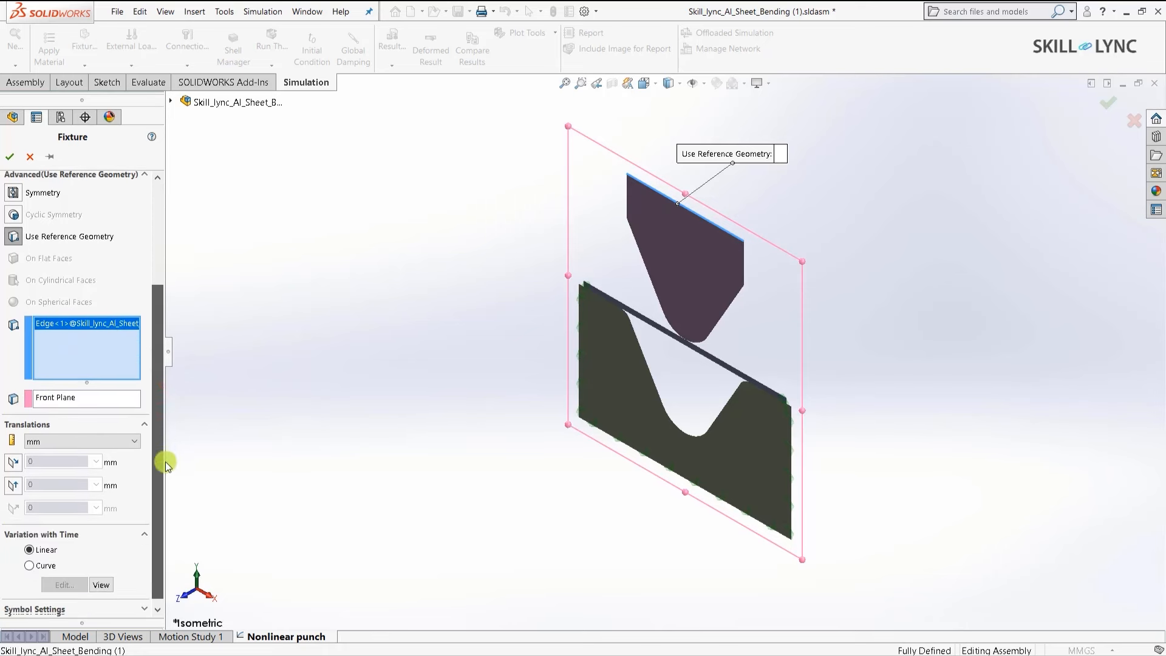
{"action": "left_click", "coordinate": [12, 481]}
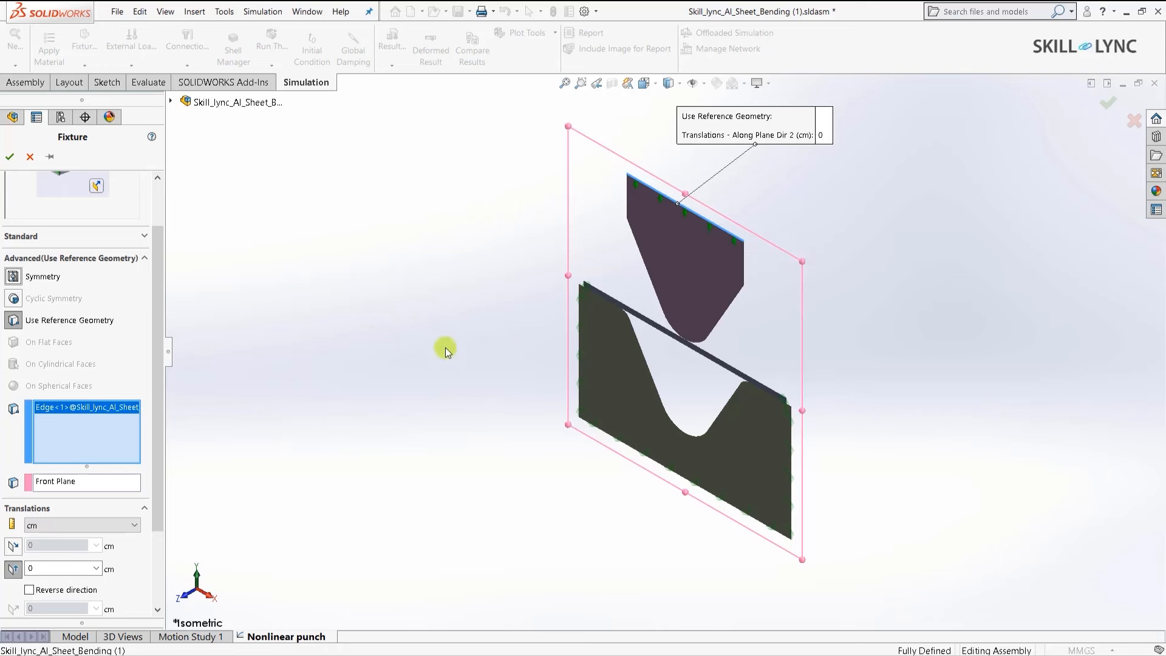
{"action": "left_click", "coordinate": [30, 590]}
{"action": "left_click", "coordinate": [57, 568]}
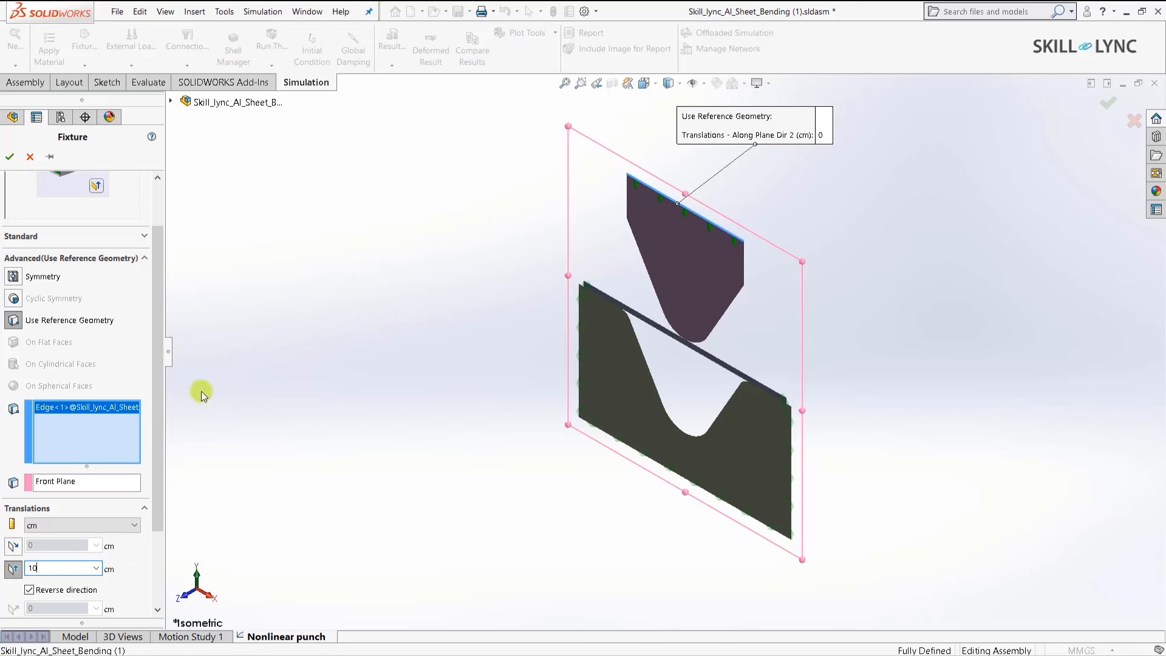
{"action": "left_click", "coordinate": [29, 590]}
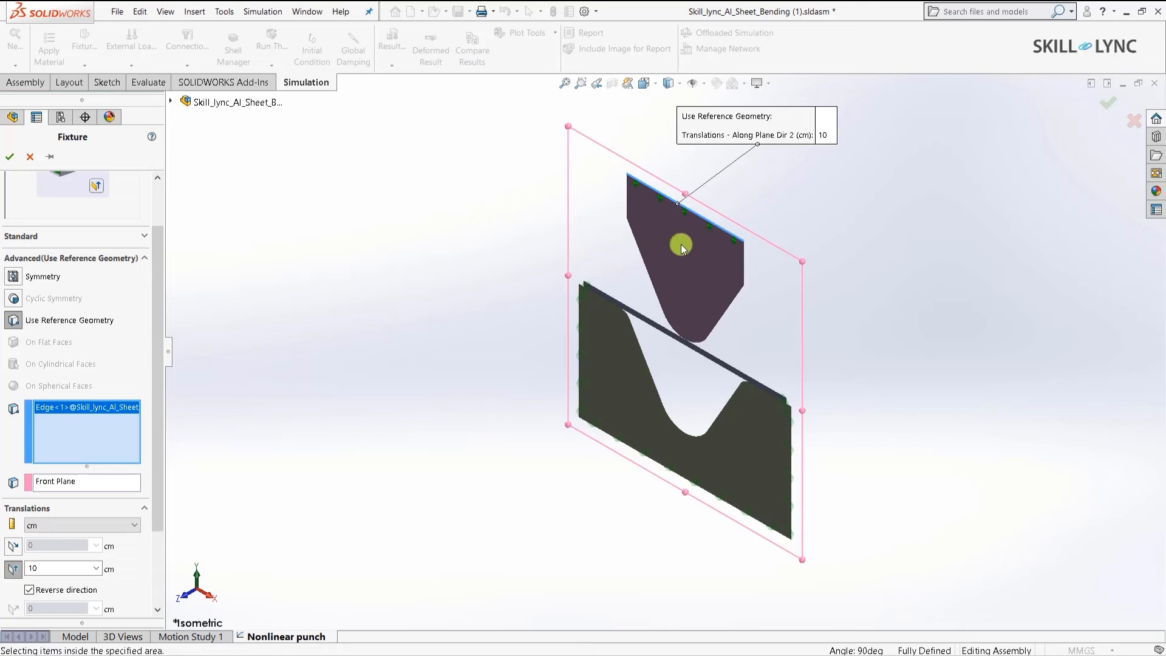
Set the punch displacement's variation with time to Curve and view its time curve graph.
{"action": "scroll", "coordinate": [56, 427], "scroll_direction": "down", "scroll_amount": 3}
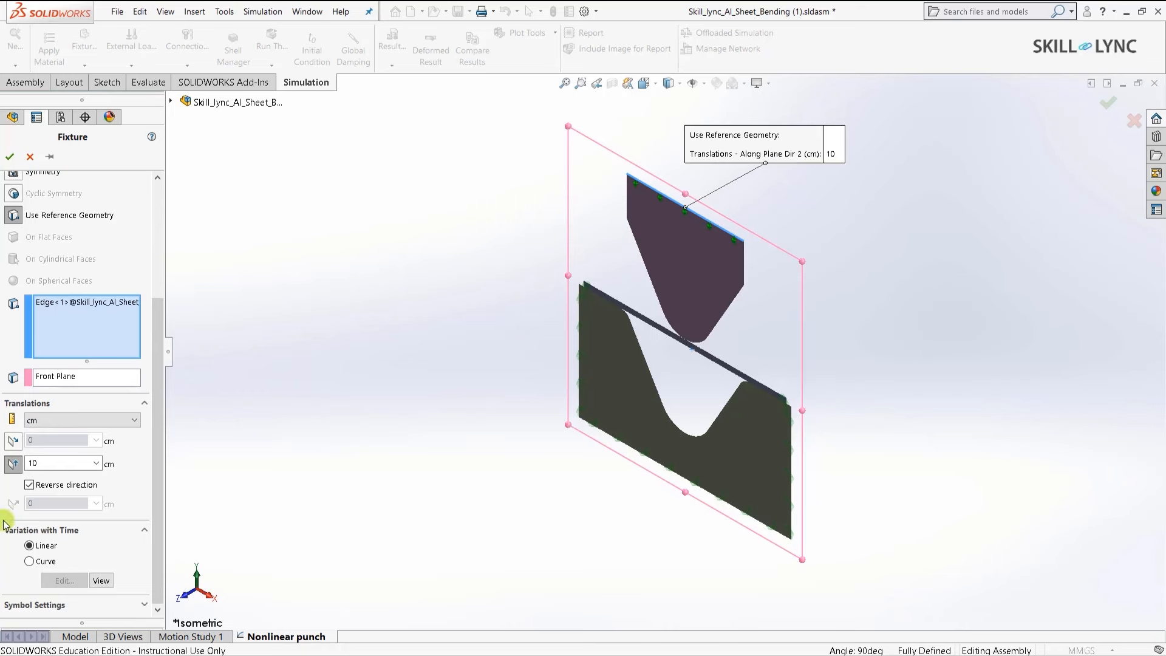
{"action": "left_click", "coordinate": [34, 563]}
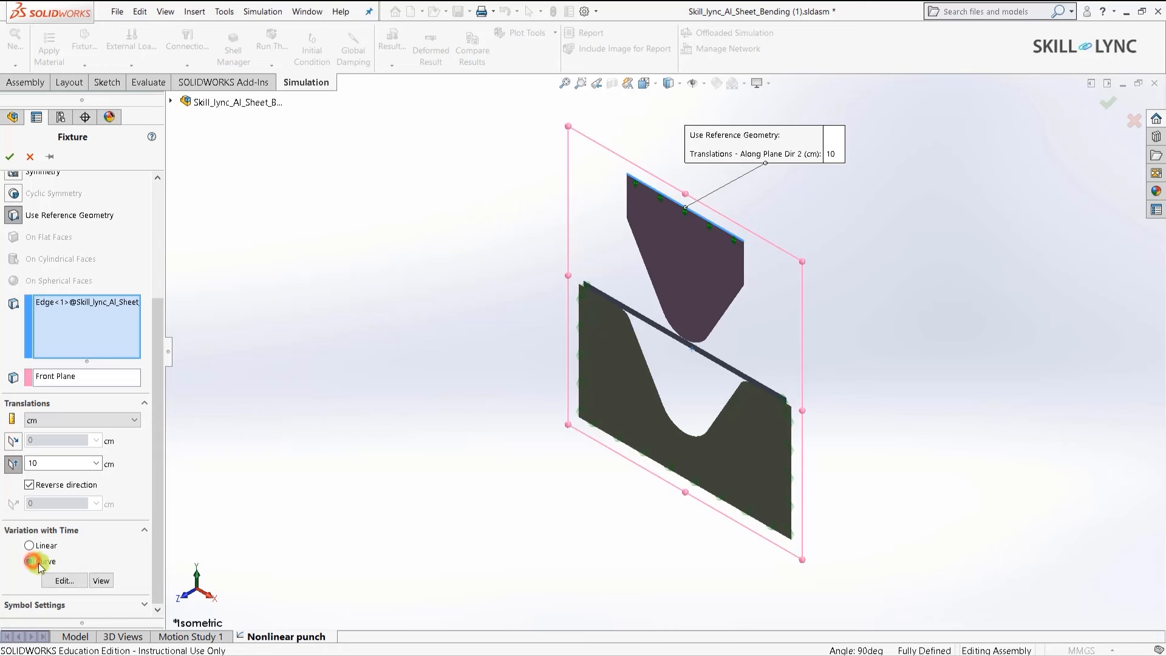
{"action": "left_click", "coordinate": [99, 582]}
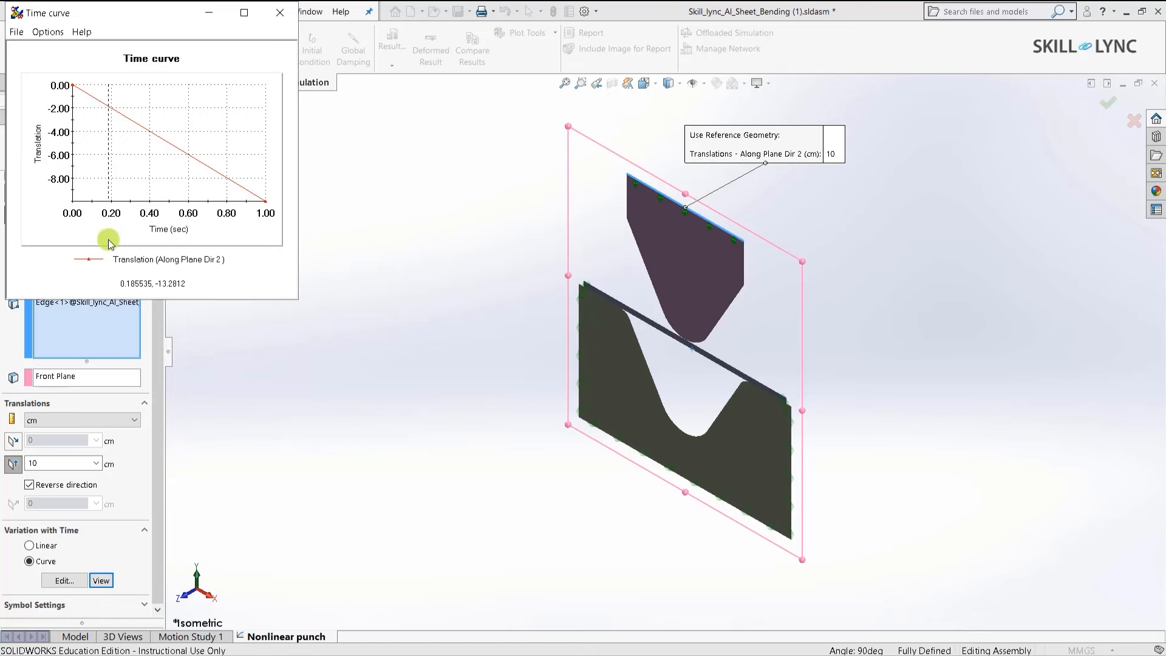
{"action": "left_click", "coordinate": [109, 244]}
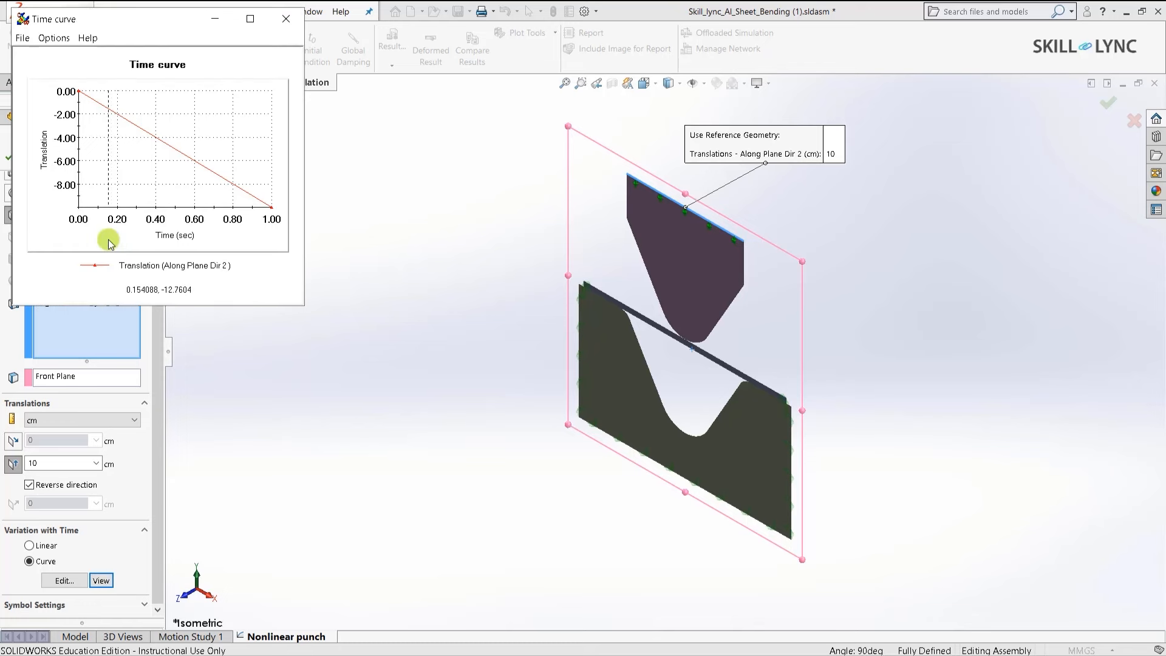
Edit the displacement's time curve, try the Unloading shape, set the shape to Loading-Unloading and view the curve.
{"action": "left_click", "coordinate": [65, 580]}
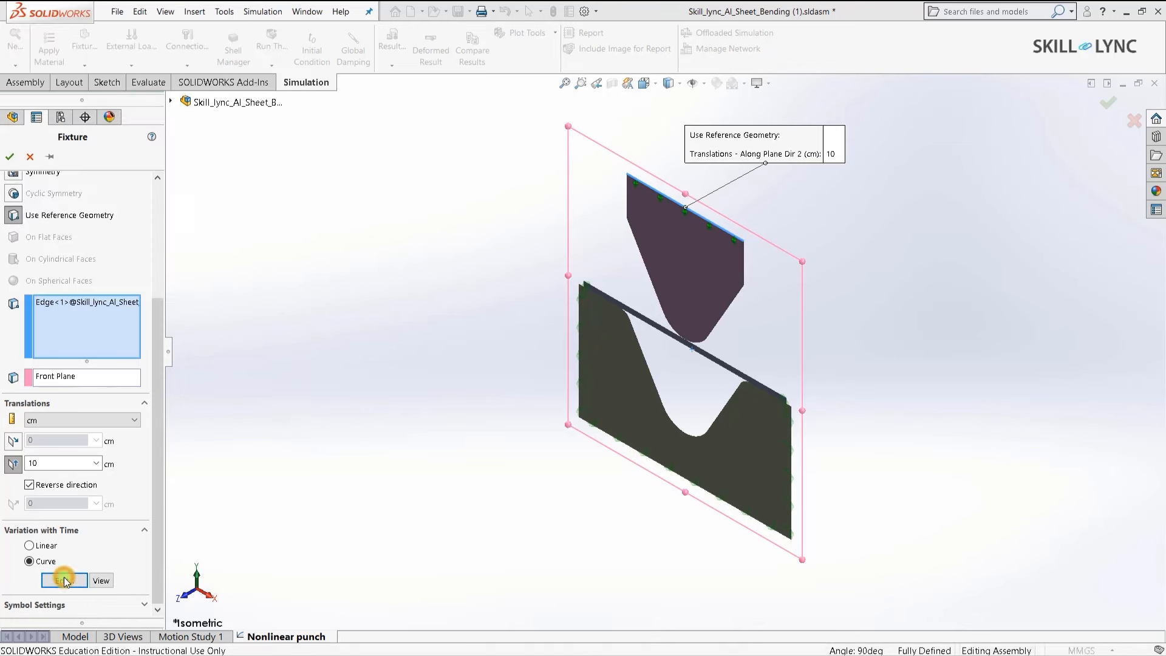
{"action": "key", "text": "alt"}
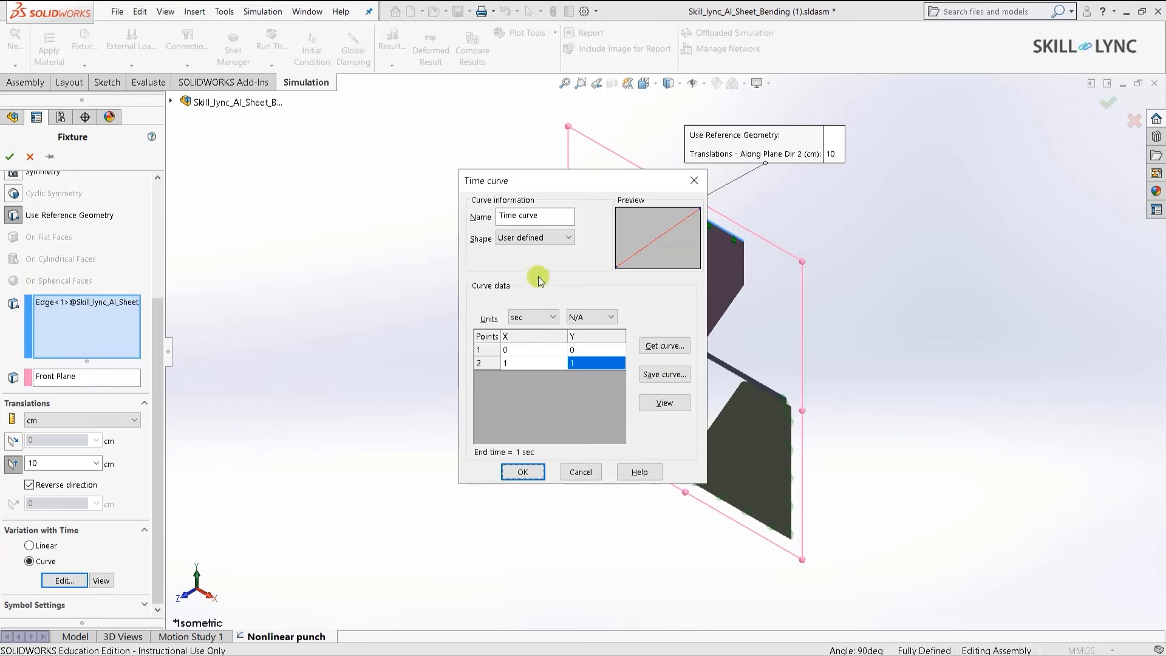
{"action": "left_click", "coordinate": [590, 316]}
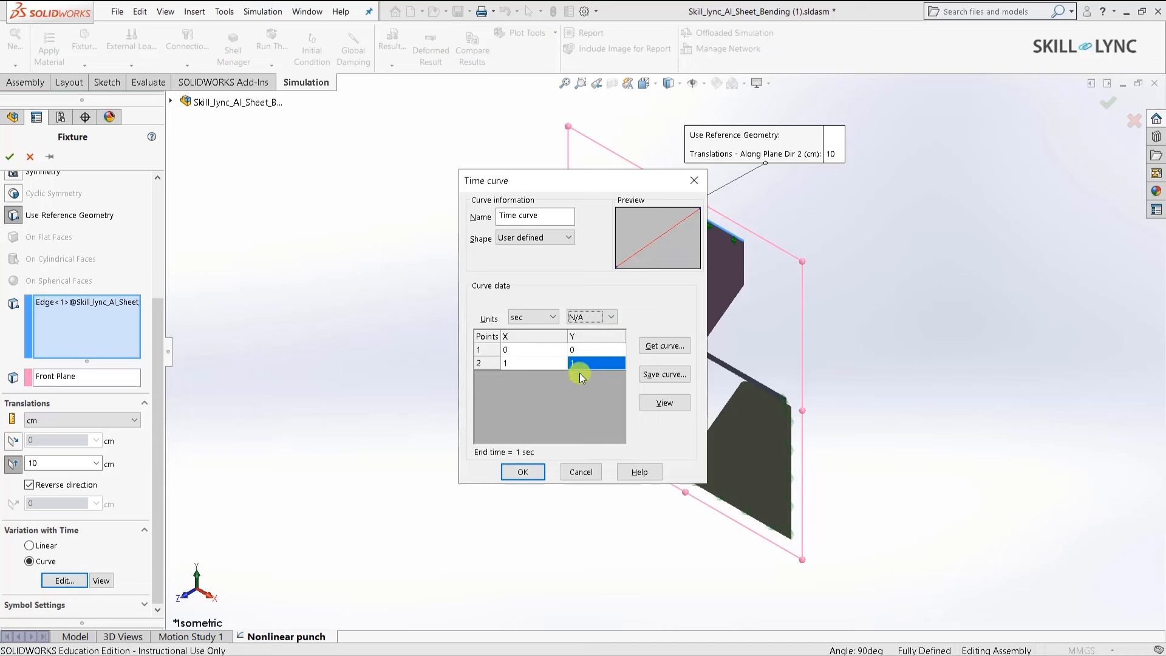
{"action": "left_click", "coordinate": [557, 237]}
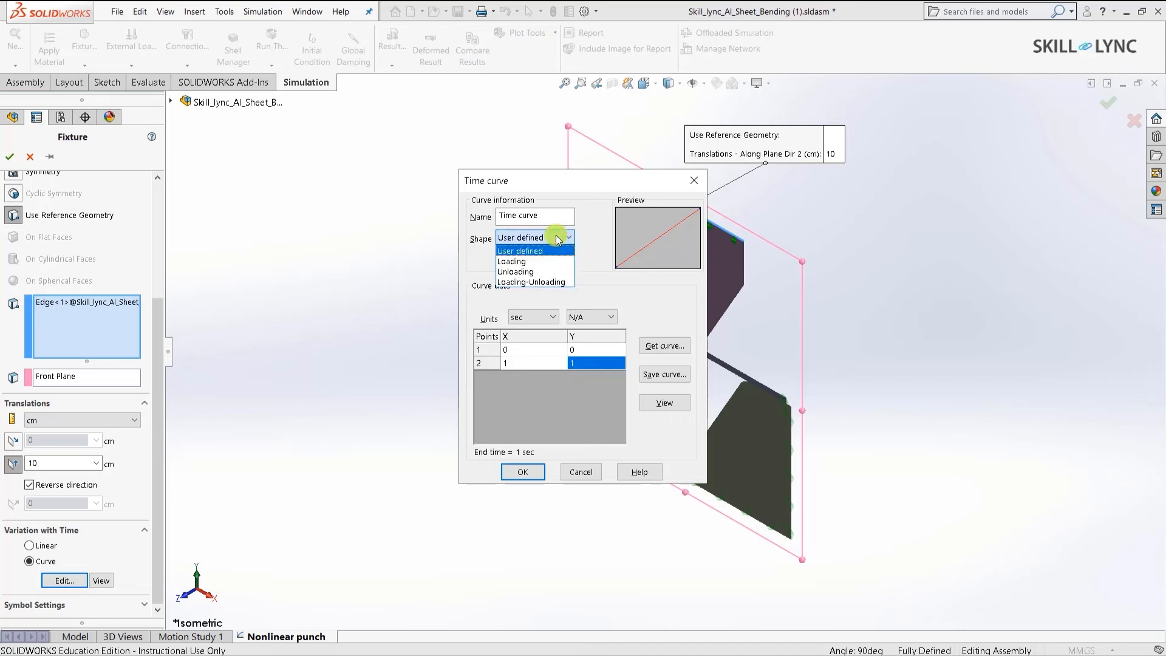
{"action": "left_click", "coordinate": [541, 271]}
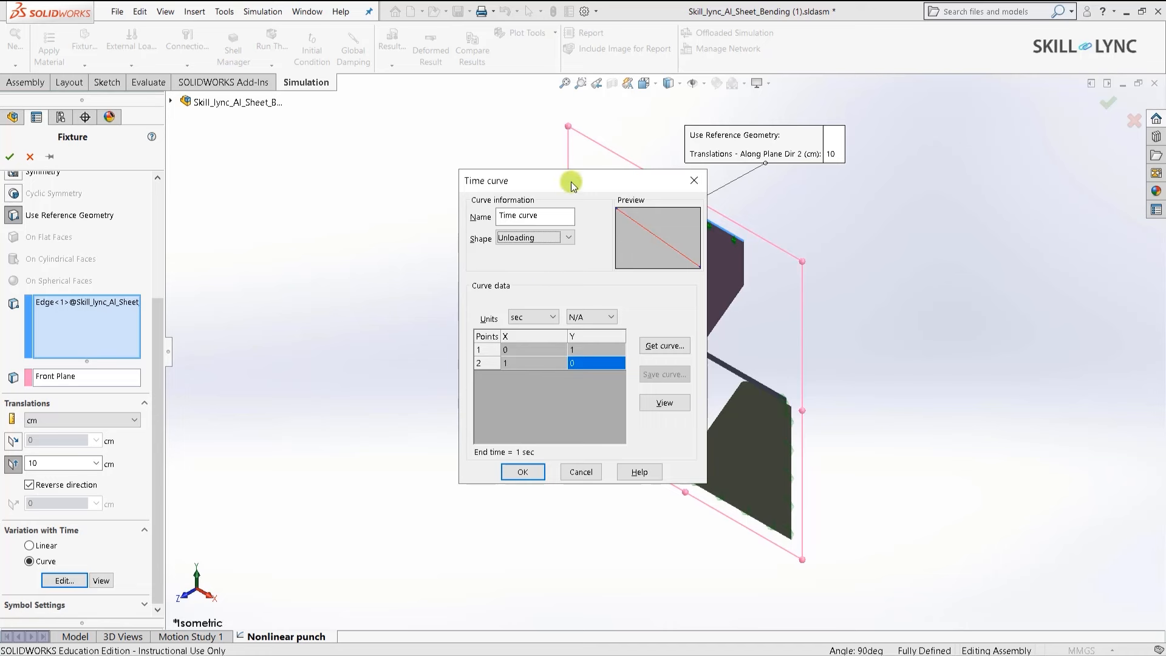
{"action": "left_click_drag", "start_coordinate": [570, 181], "coordinate": [545, 197]}
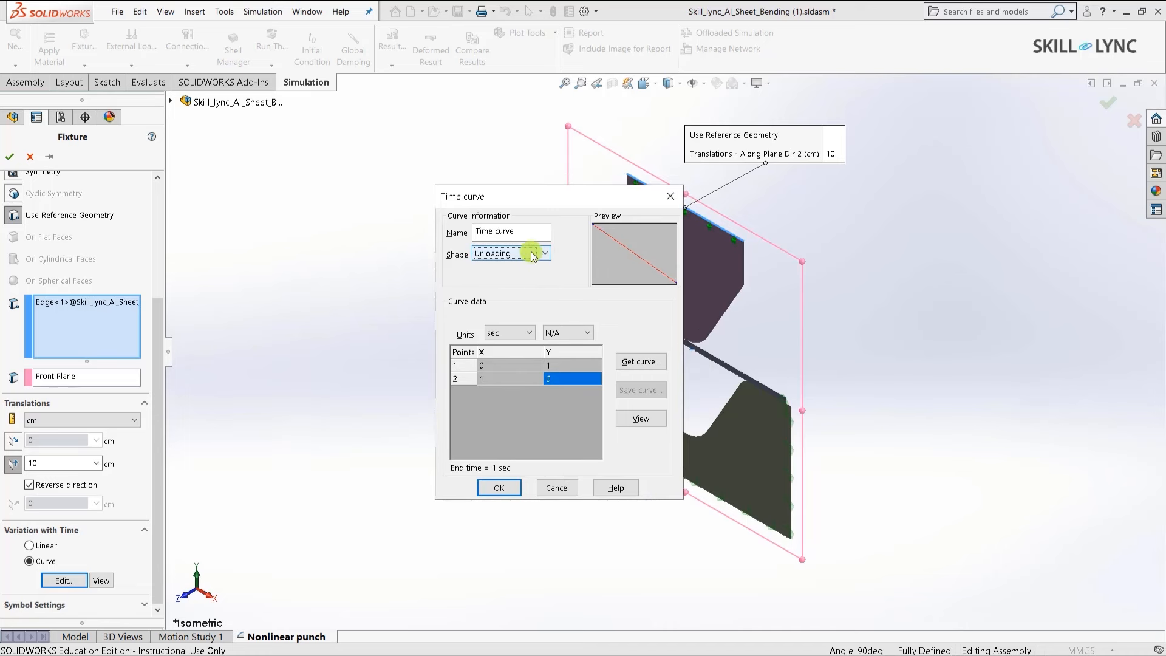
{"action": "left_click", "coordinate": [532, 254]}
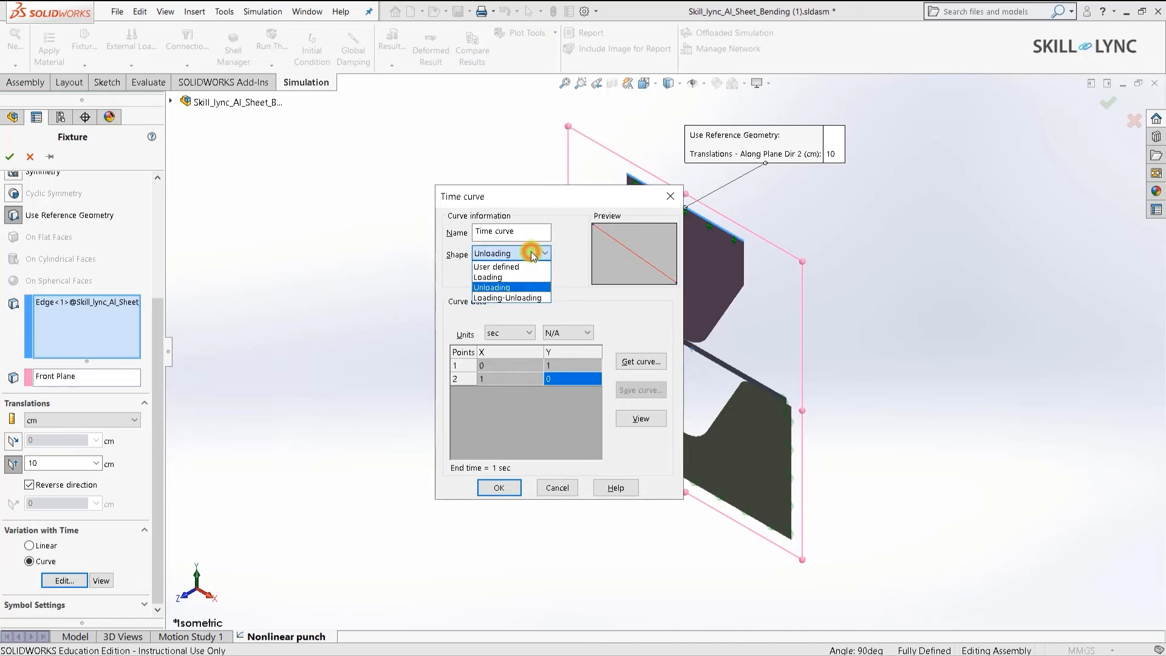
{"action": "left_click", "coordinate": [520, 298]}
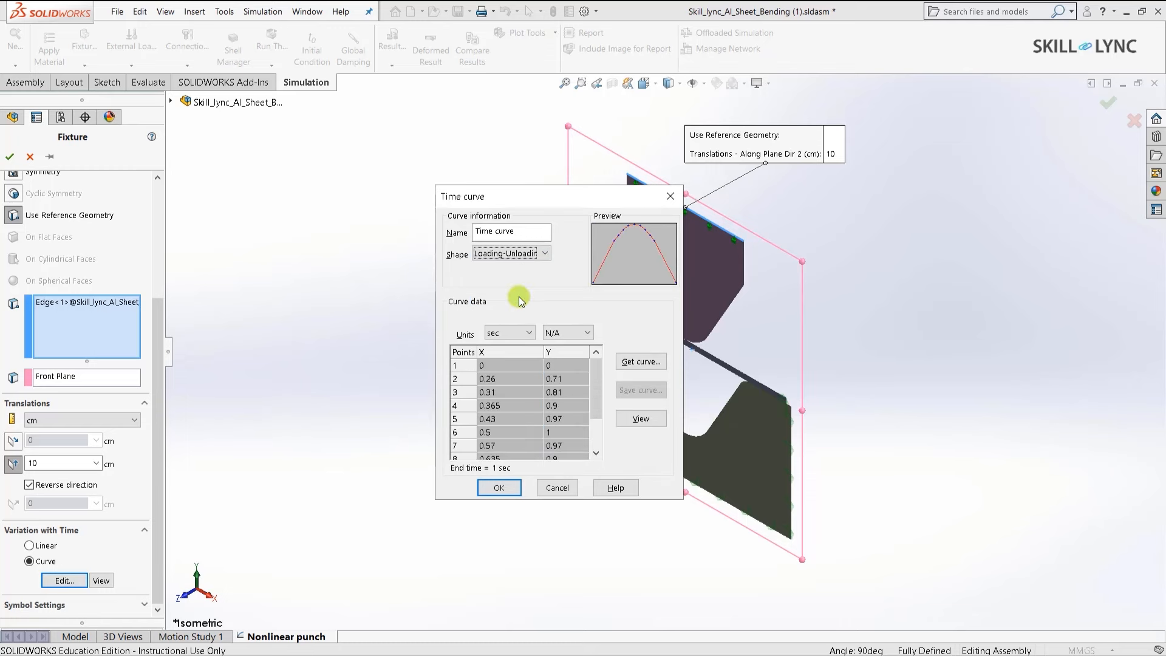
{"action": "left_click", "coordinate": [99, 581]}
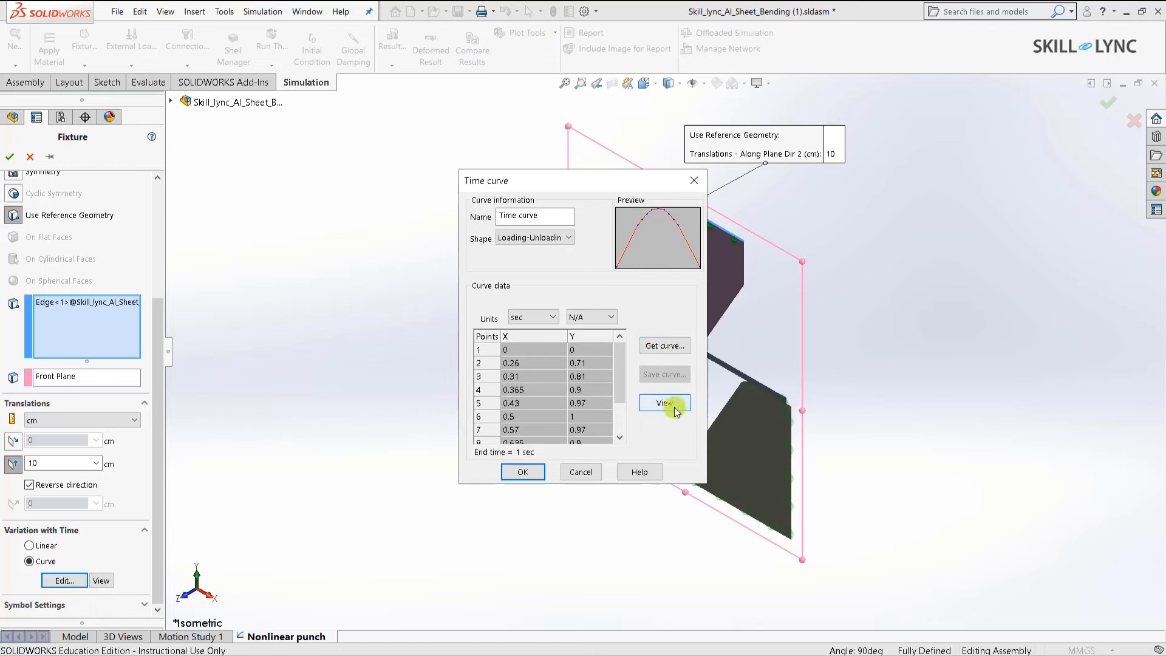
Review the Loading-Unloading time curve graph, set the curve's shape to User defined and accept the punch fixture.
{"action": "left_click", "coordinate": [673, 404]}
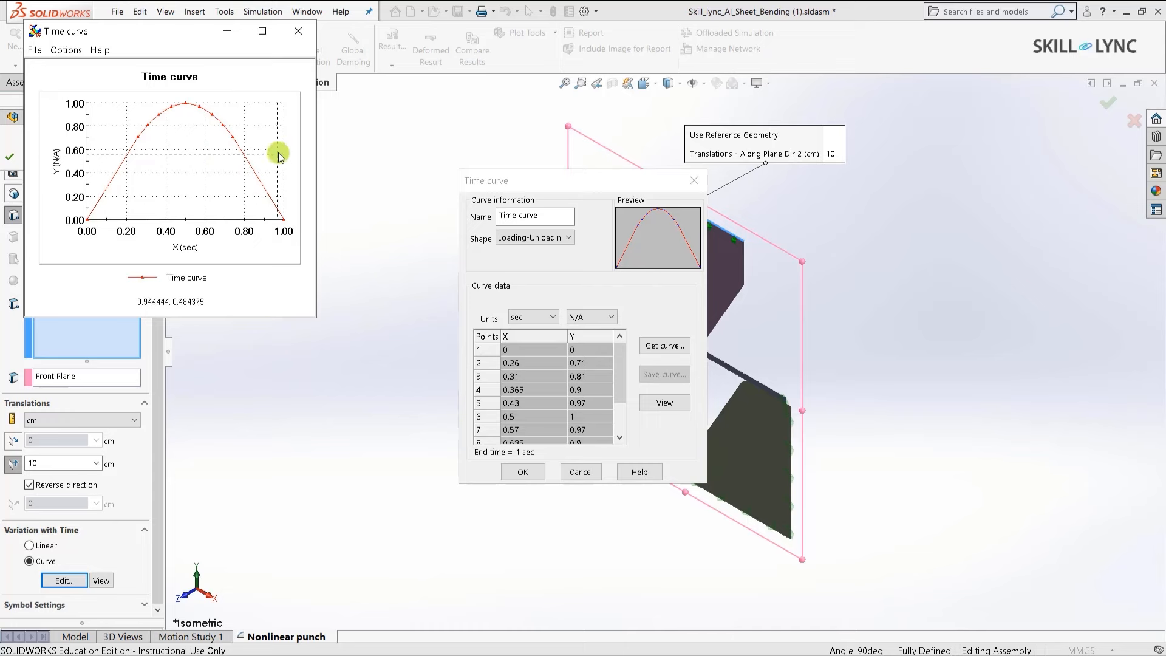
{"action": "left_click", "coordinate": [298, 34]}
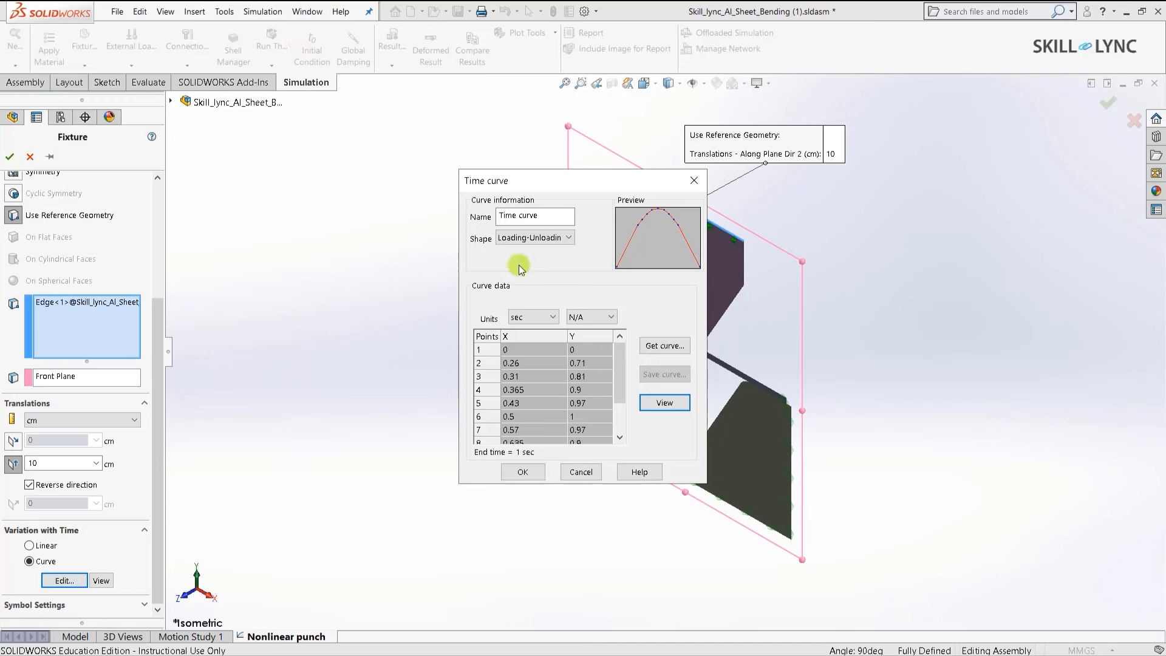
{"action": "left_click", "coordinate": [542, 237]}
{"action": "left_click", "coordinate": [530, 252]}
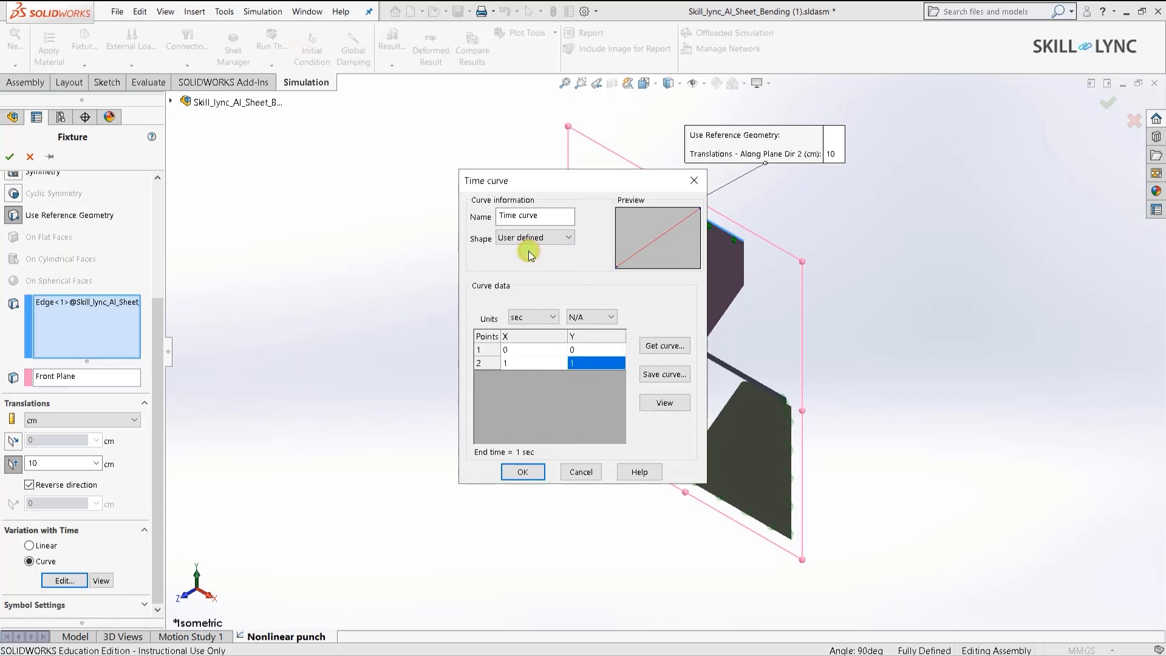
{"action": "left_click", "coordinate": [522, 472]}
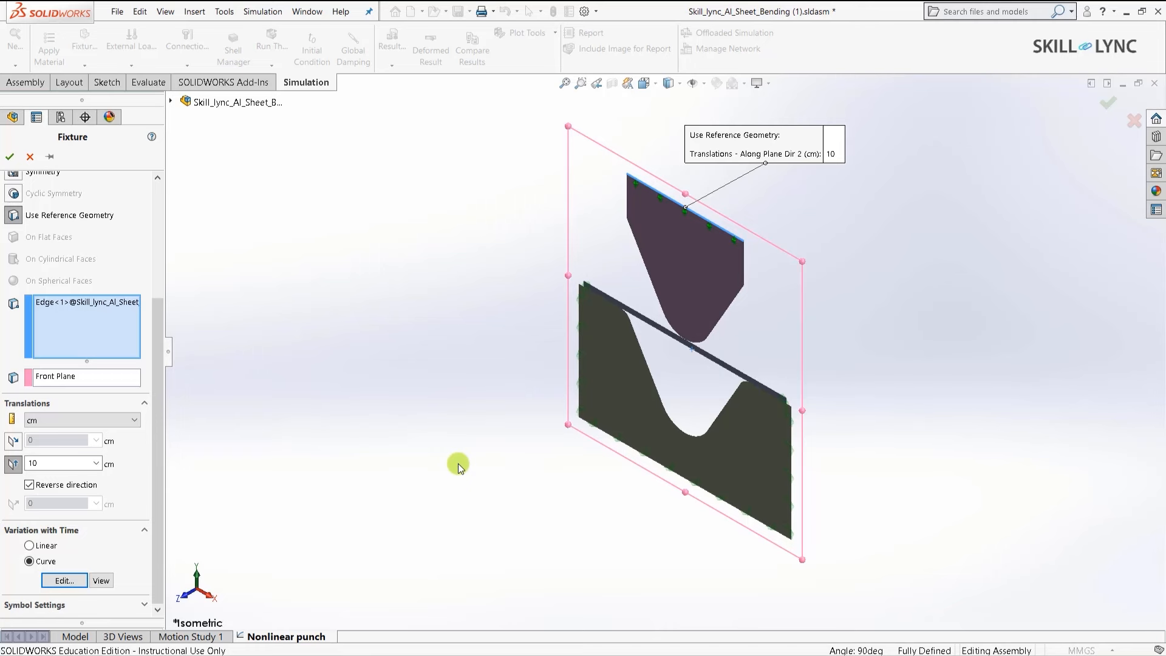
{"action": "left_click", "coordinate": [14, 159]}
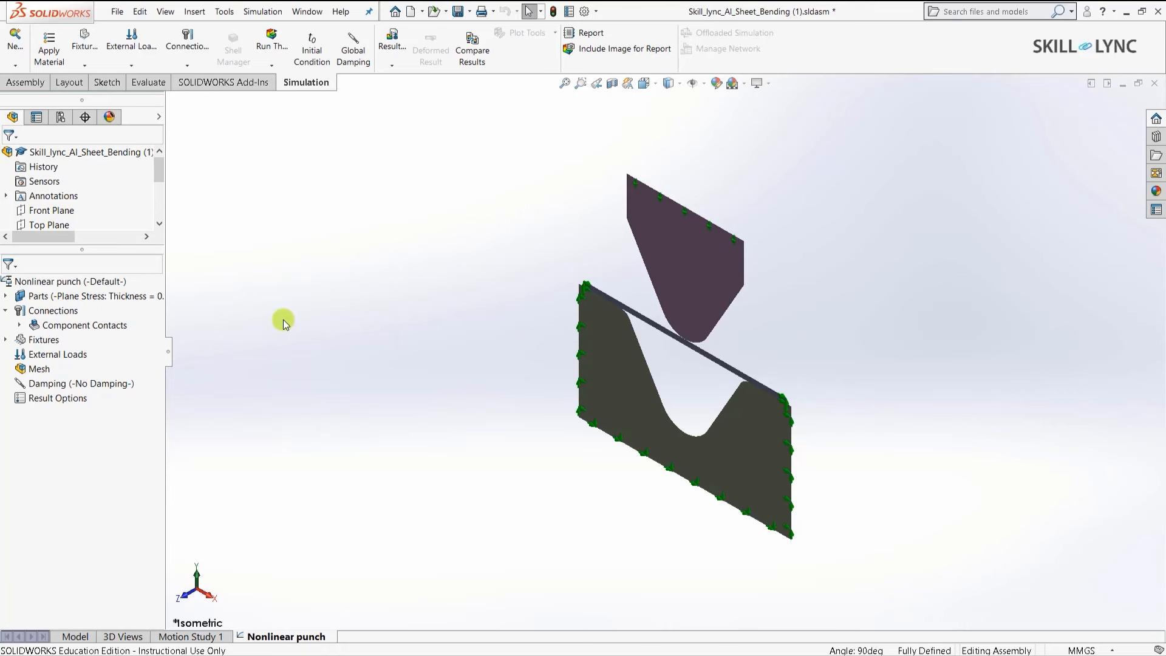
Try to solve the nonlinear punch study with the 10 cm punch displacement.
{"action": "left_click", "coordinate": [270, 41]}
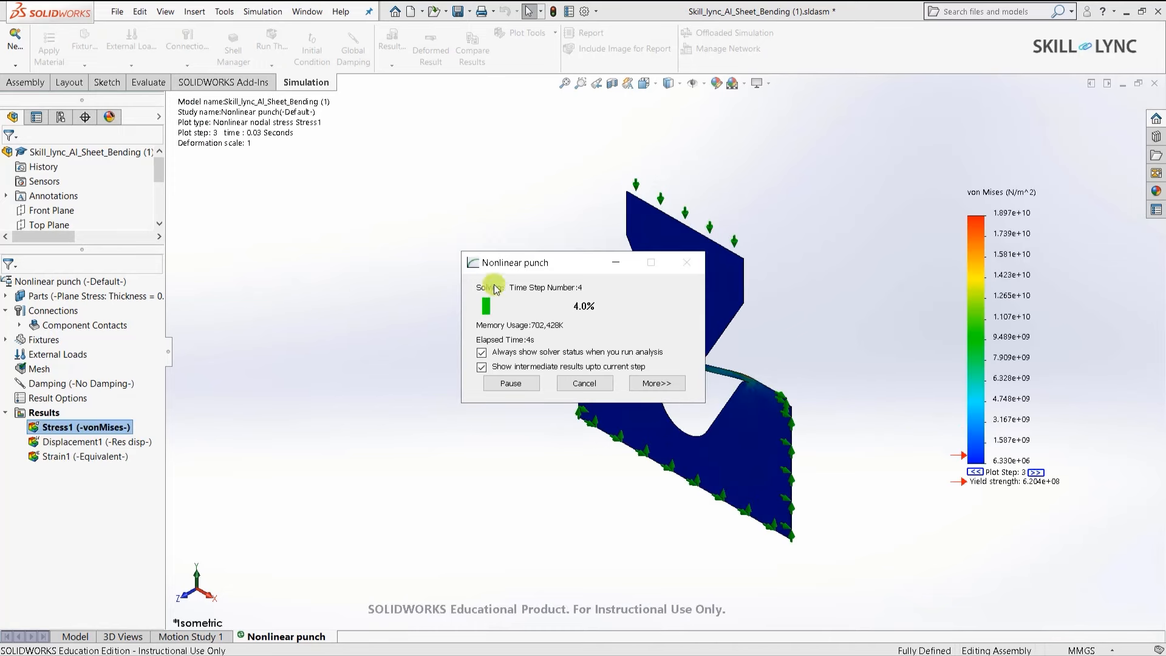
{"action": "left_click_drag", "start_coordinate": [527, 264], "coordinate": [329, 195]}
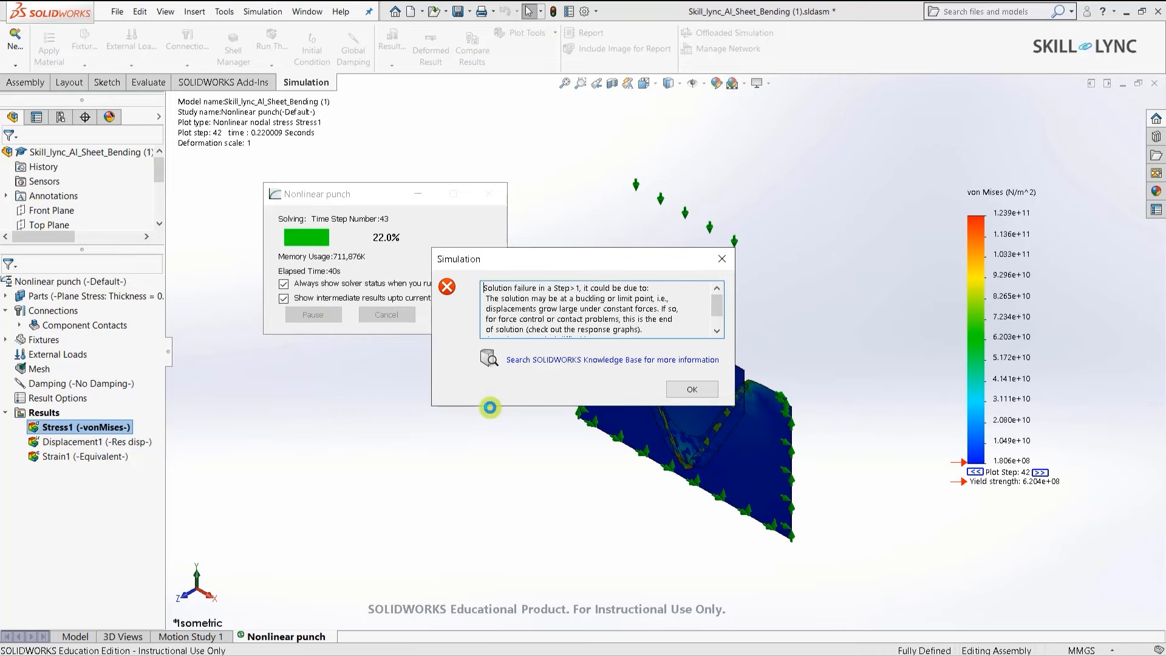
{"action": "key", "text": "Return"}
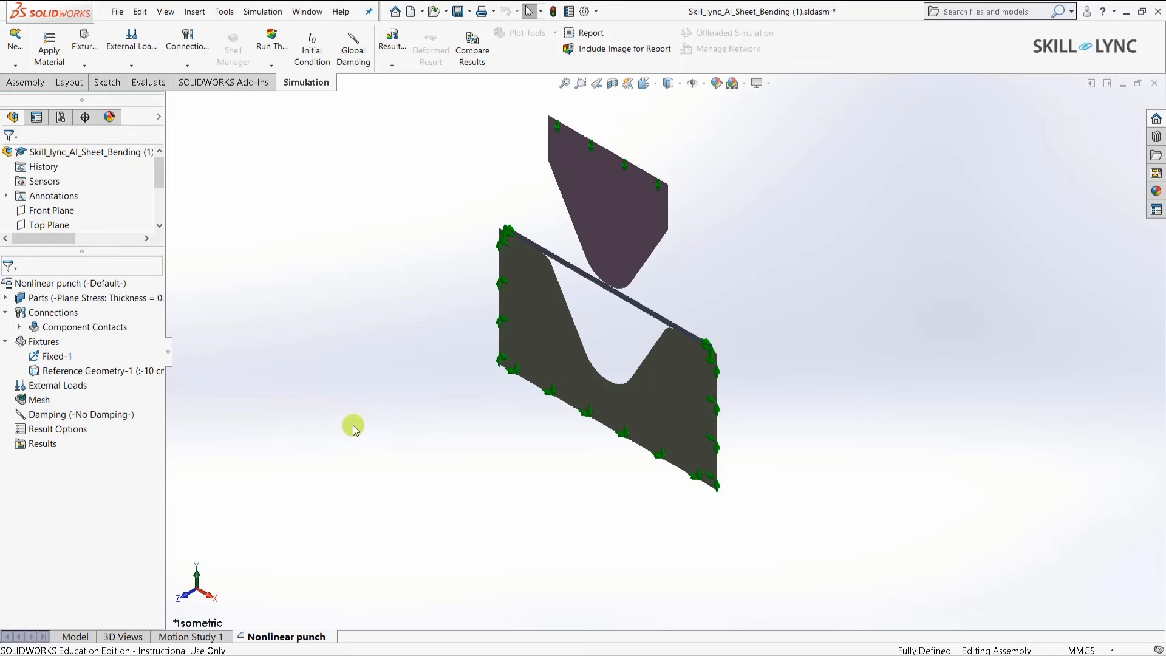
Edit the punch's reference geometry fixture to a reversed 10 mm translation along plane direction 2, with units in mm.
{"action": "right_click", "coordinate": [58, 370]}
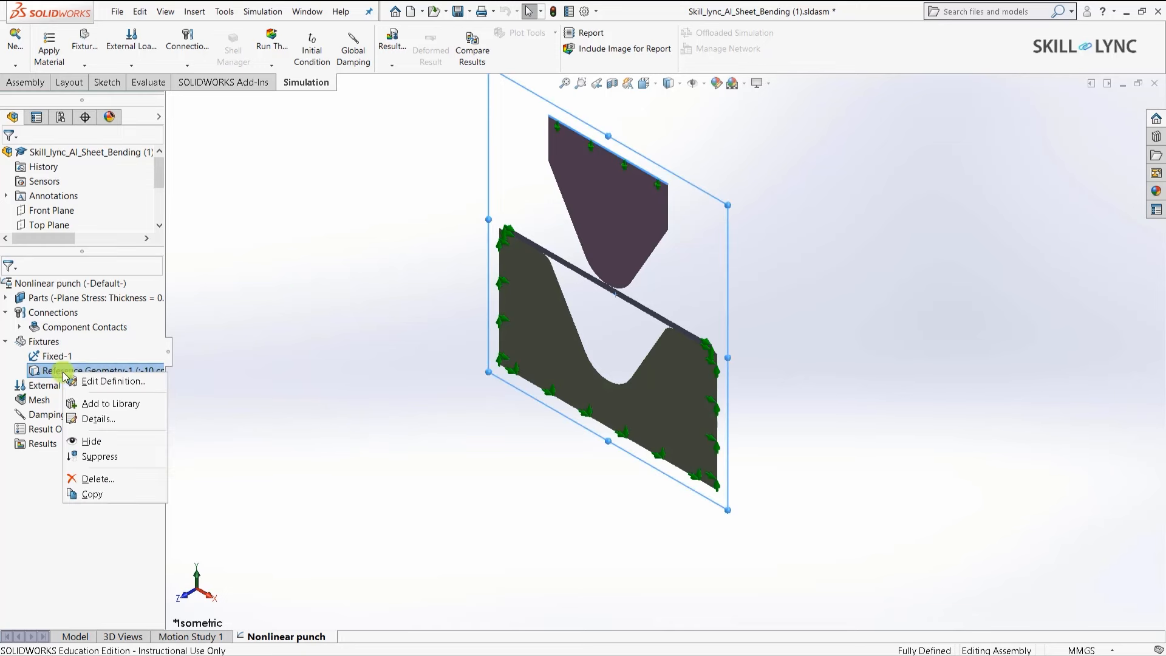
{"action": "left_click", "coordinate": [113, 383]}
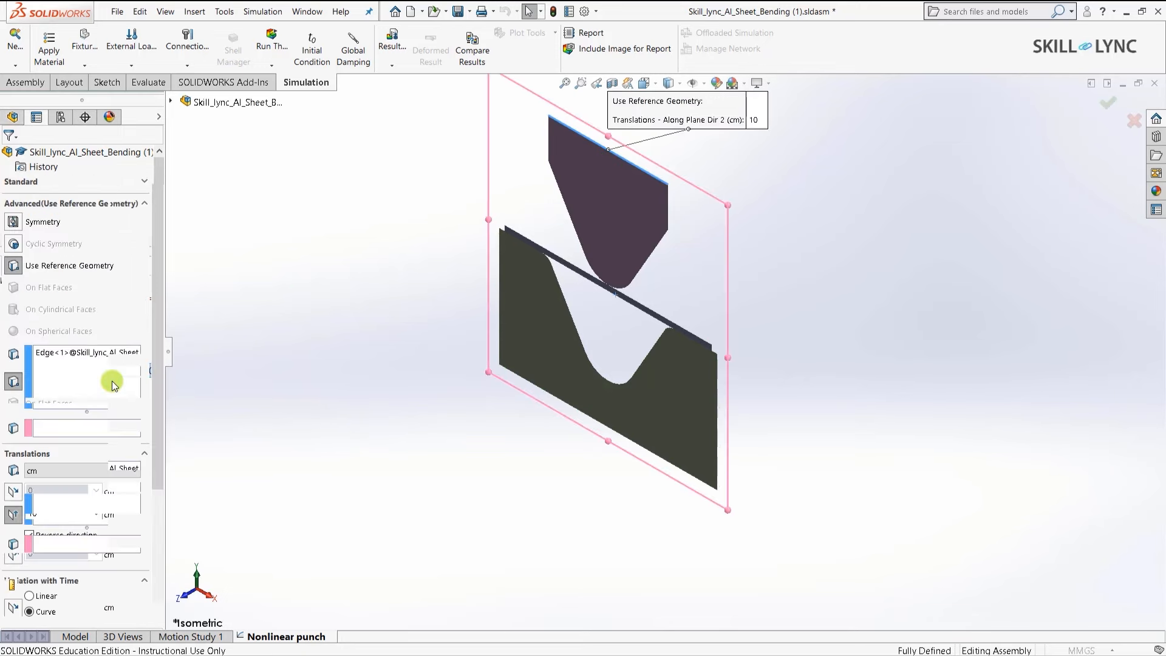
{"action": "left_click_drag", "start_coordinate": [158, 348], "coordinate": [173, 466]}
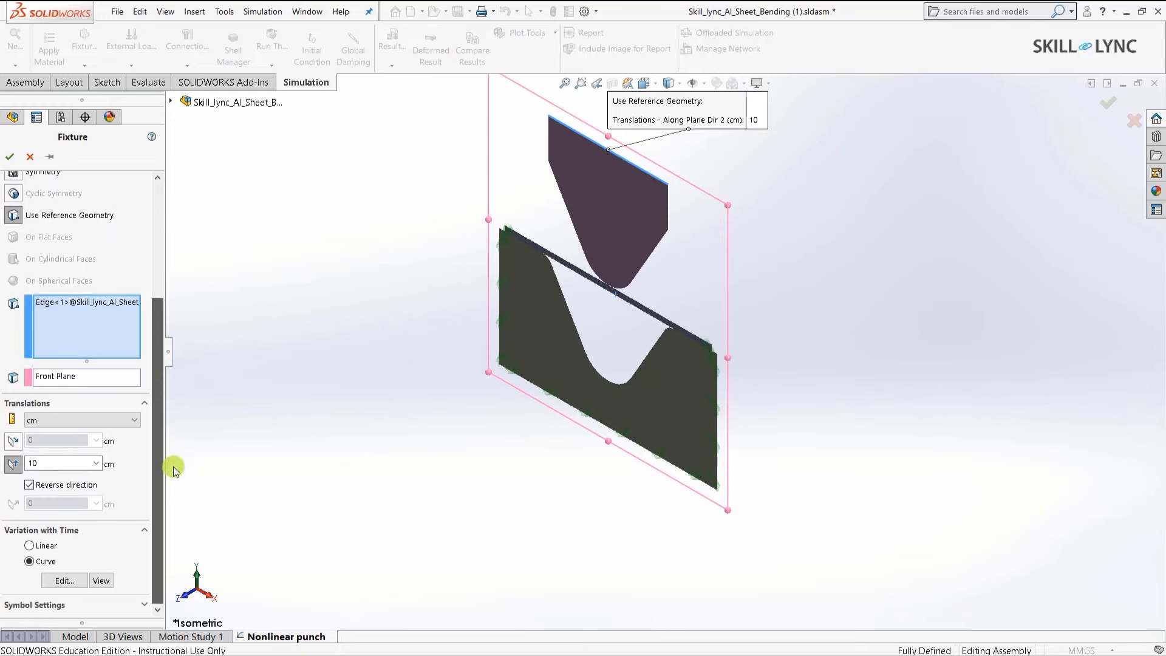
{"action": "left_click", "coordinate": [30, 484]}
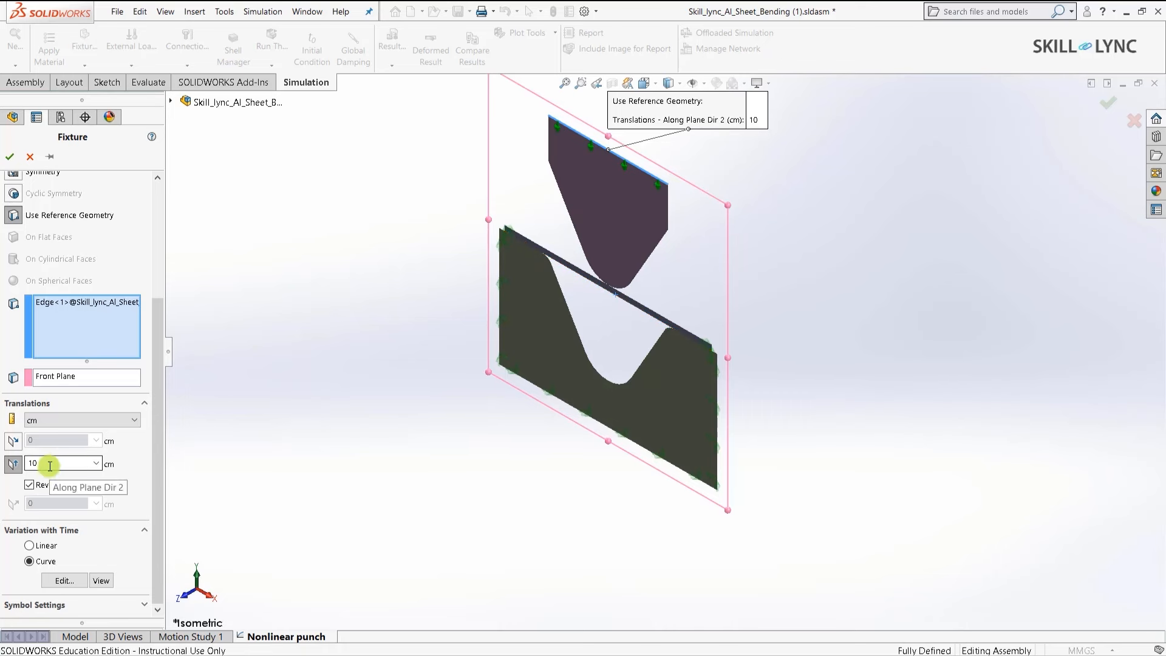
{"action": "left_click", "coordinate": [118, 421]}
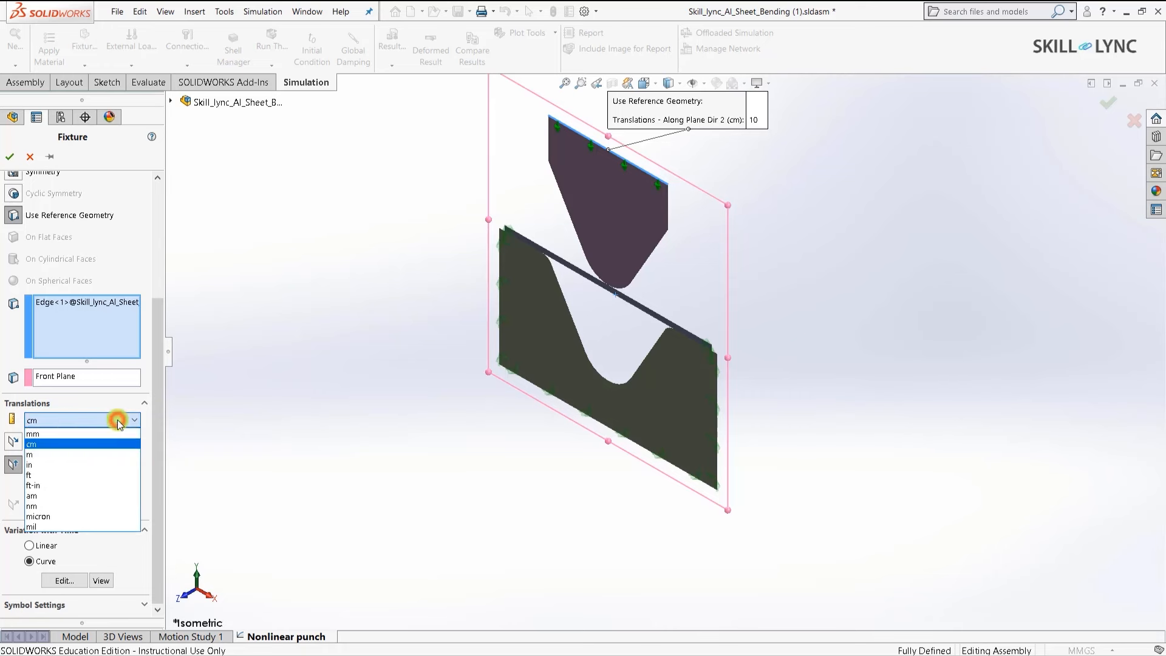
{"action": "left_click", "coordinate": [60, 435]}
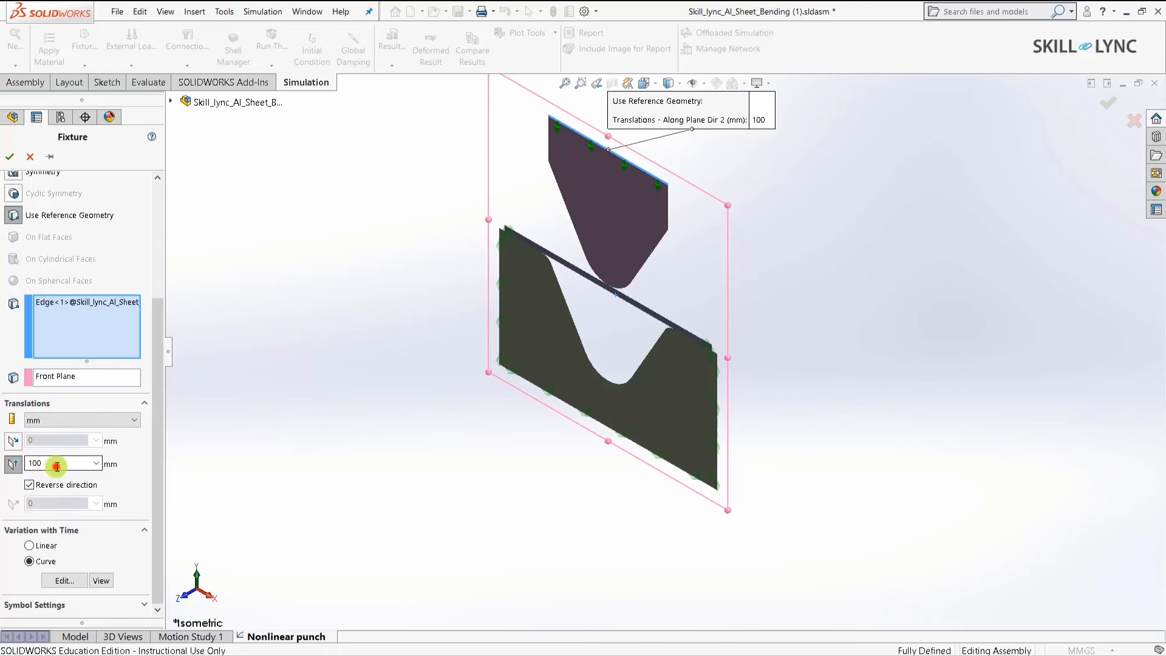
{"action": "double_click", "coordinate": [57, 463]}
{"action": "type", "text": "10"}
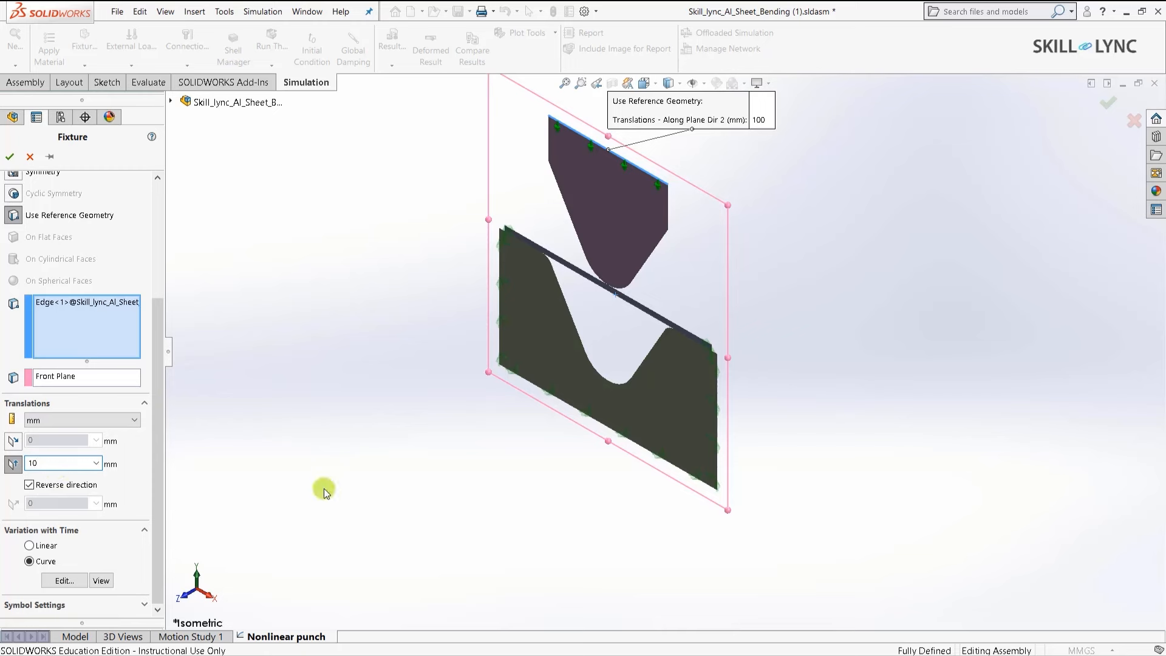
{"action": "left_click", "coordinate": [328, 464]}
{"action": "left_click", "coordinate": [12, 156]}
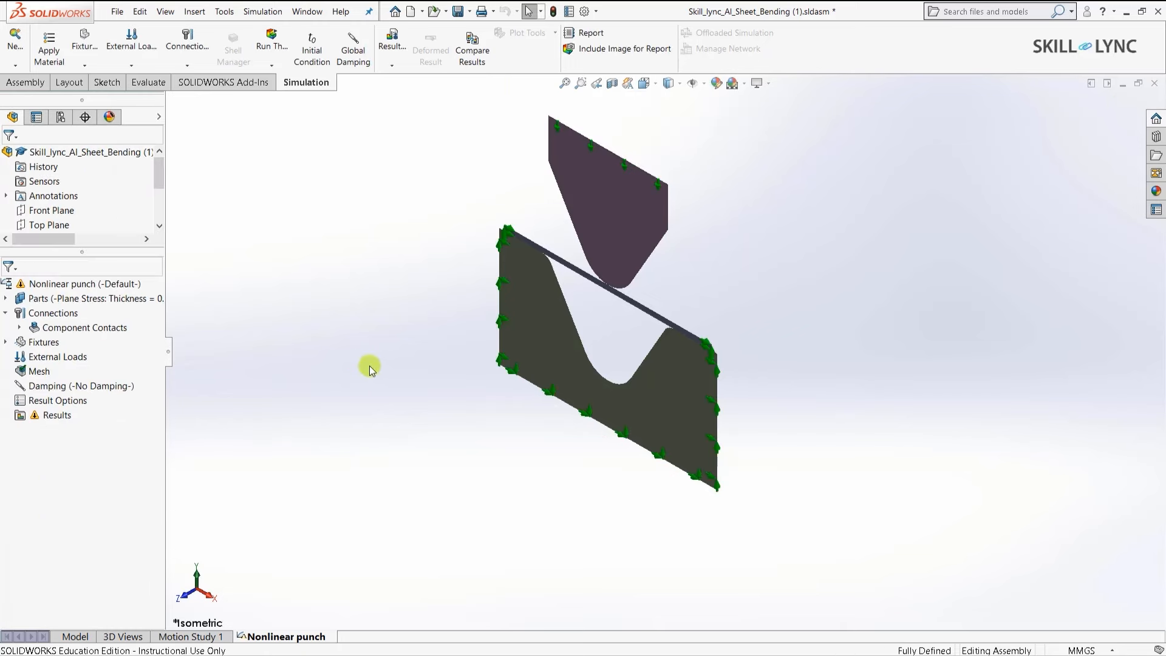
Rerun the nonlinear punch study and examine the von Mises stress where the punch meets the bent sheet.
{"action": "left_click", "coordinate": [279, 48]}
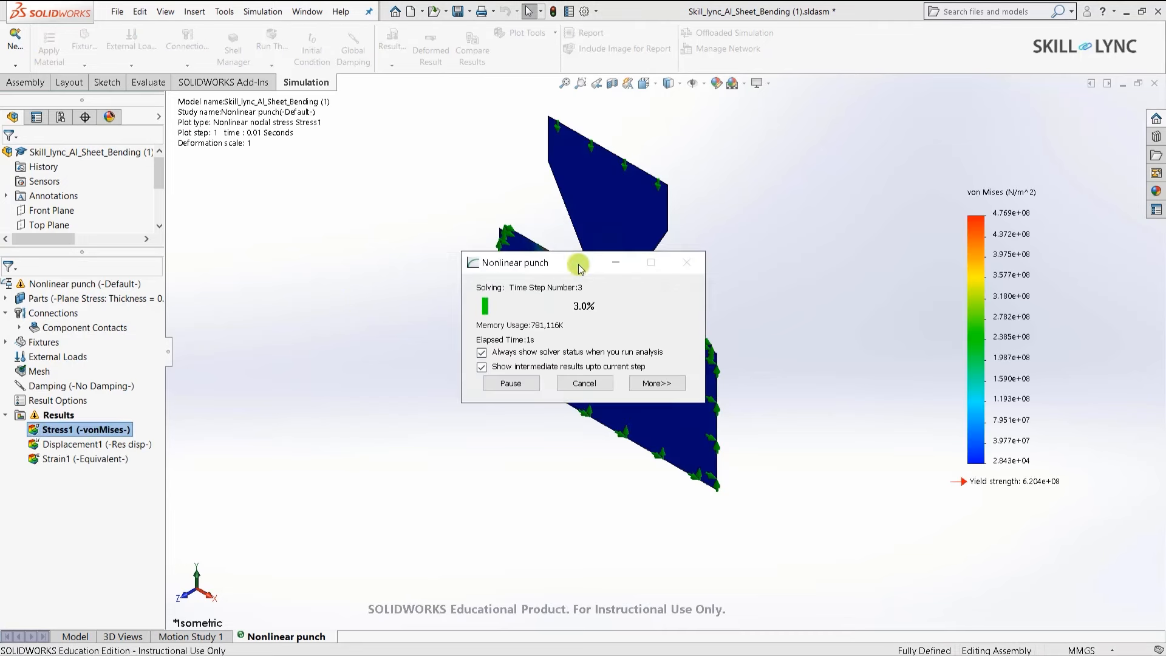
{"action": "left_click_drag", "start_coordinate": [578, 263], "coordinate": [341, 192]}
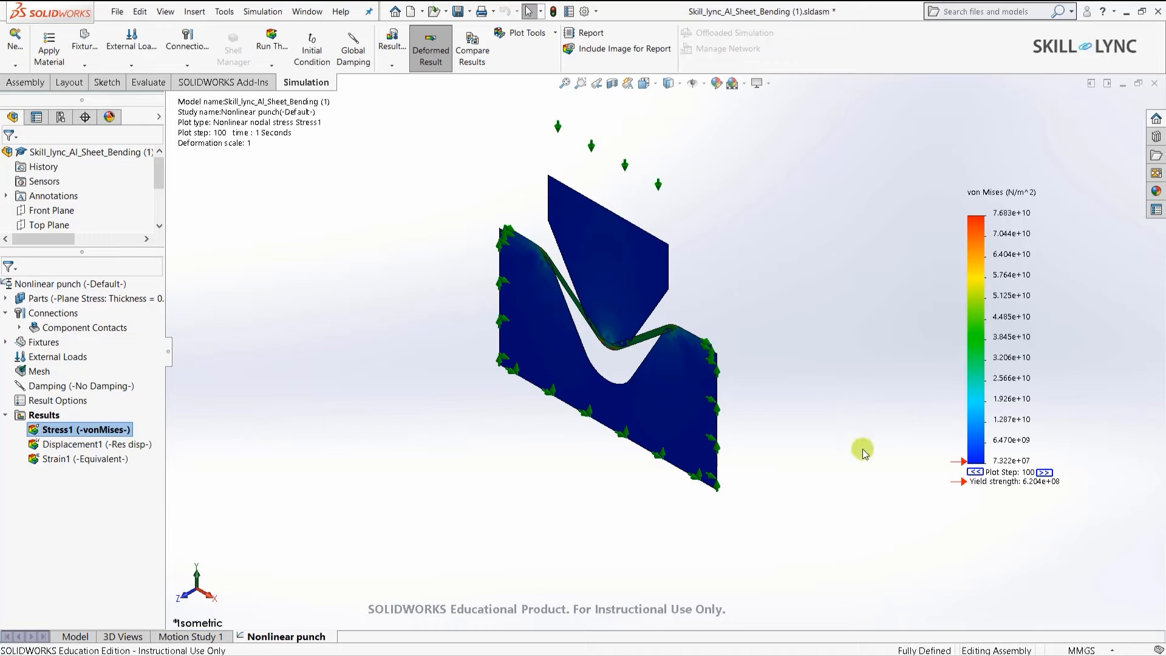
{"action": "scroll", "coordinate": [583, 285], "scroll_direction": "down", "scroll_amount": 5}
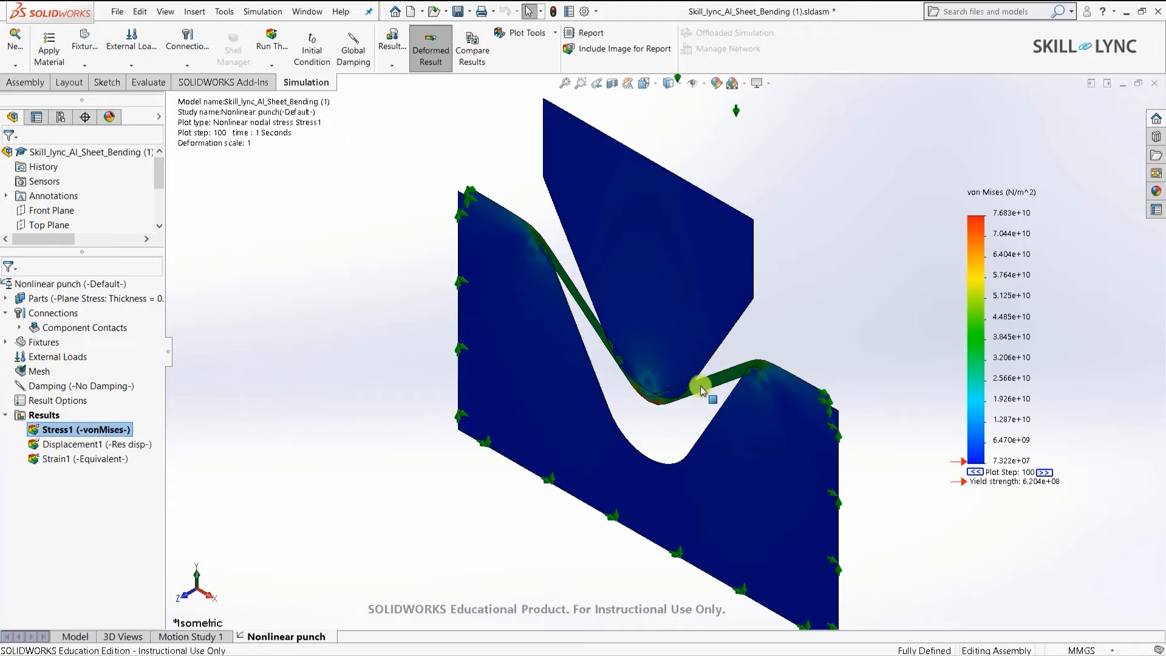
{"action": "middle_click_drag", "start_coordinate": [701, 391], "coordinate": [646, 346]}
{"action": "scroll", "coordinate": [548, 456], "scroll_direction": "down", "scroll_amount": 5}
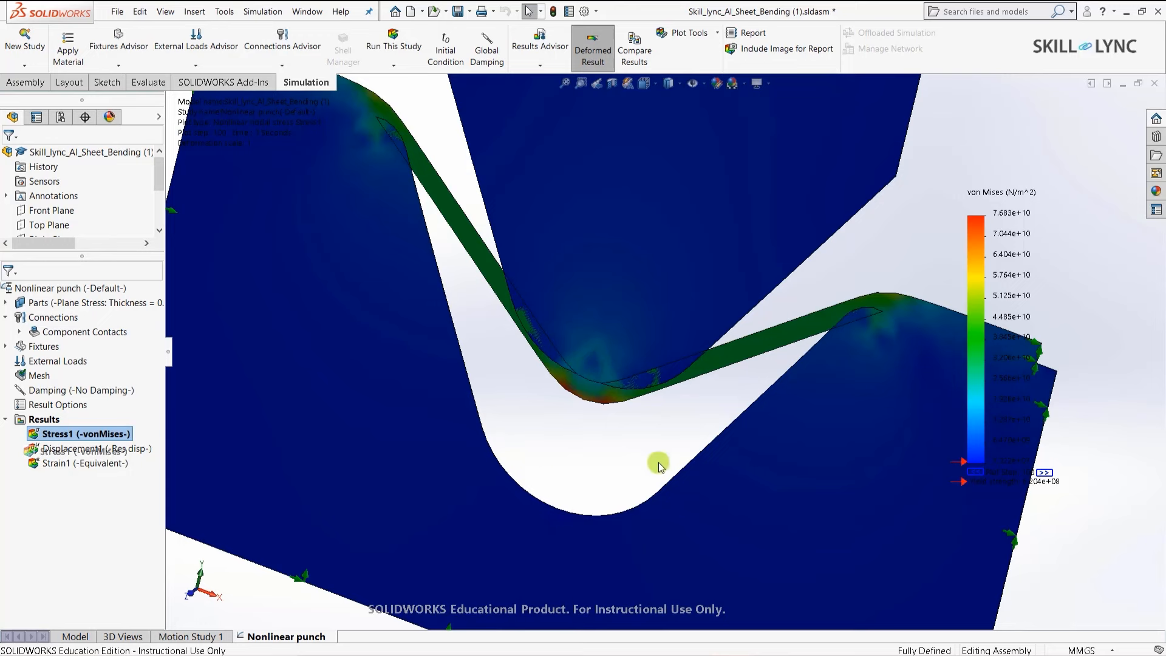
Start a manually selected No Penetration contact set and activate its first selection set for the punch edges.
{"action": "left_click", "coordinate": [53, 333]}
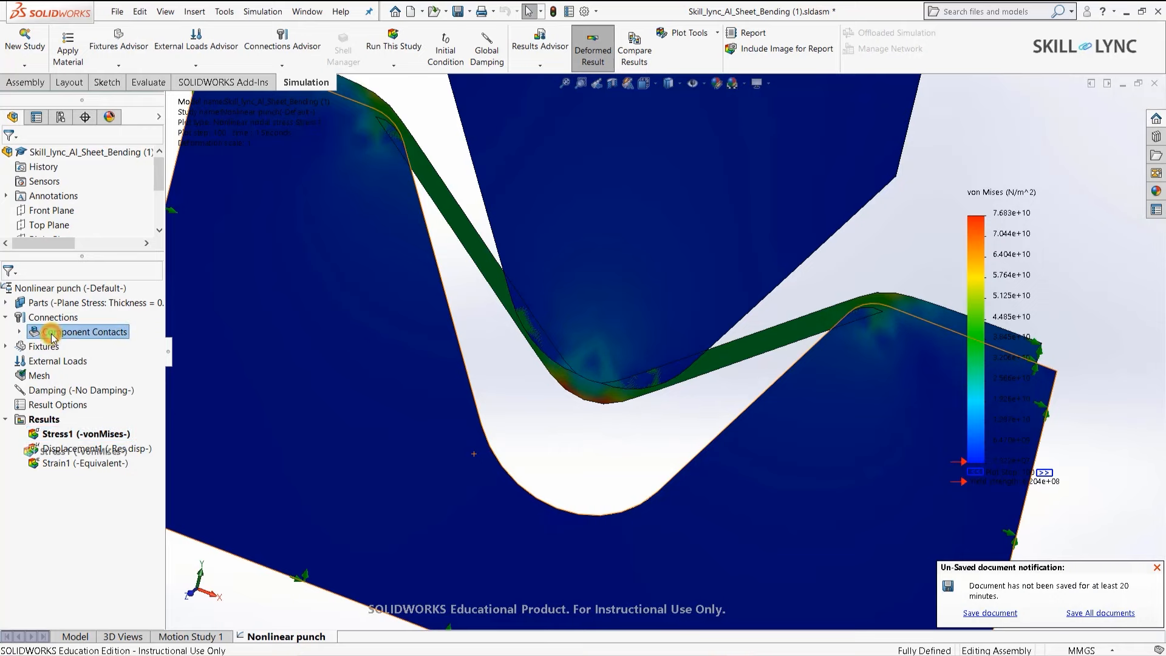
{"action": "right_click", "coordinate": [54, 334]}
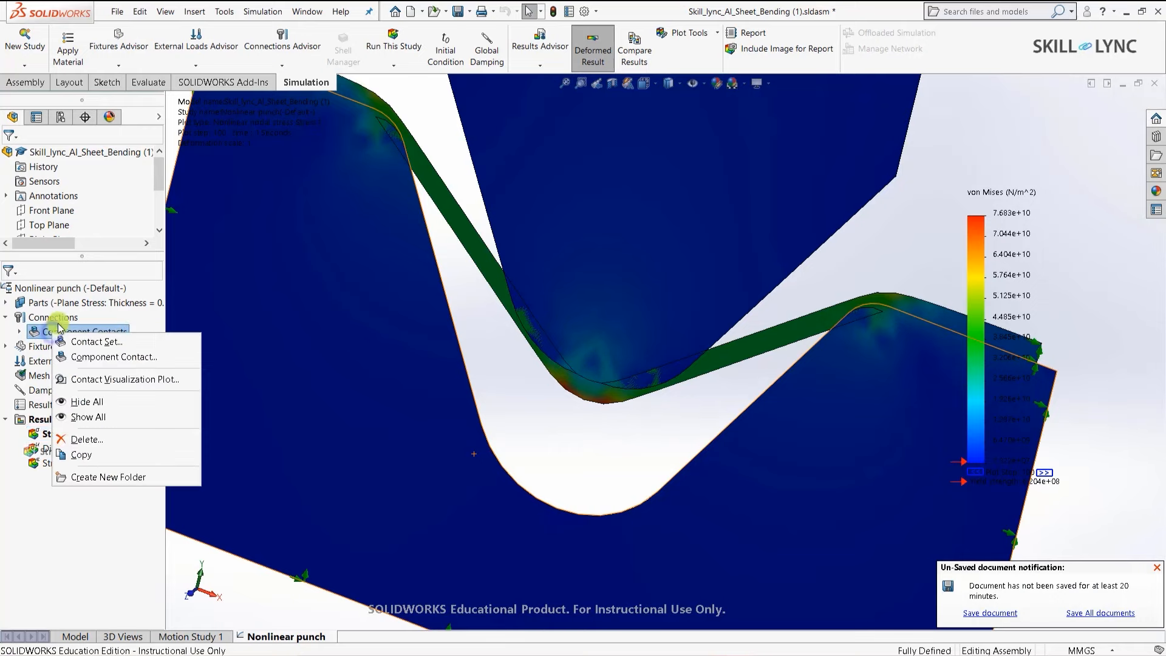
{"action": "left_click", "coordinate": [88, 348]}
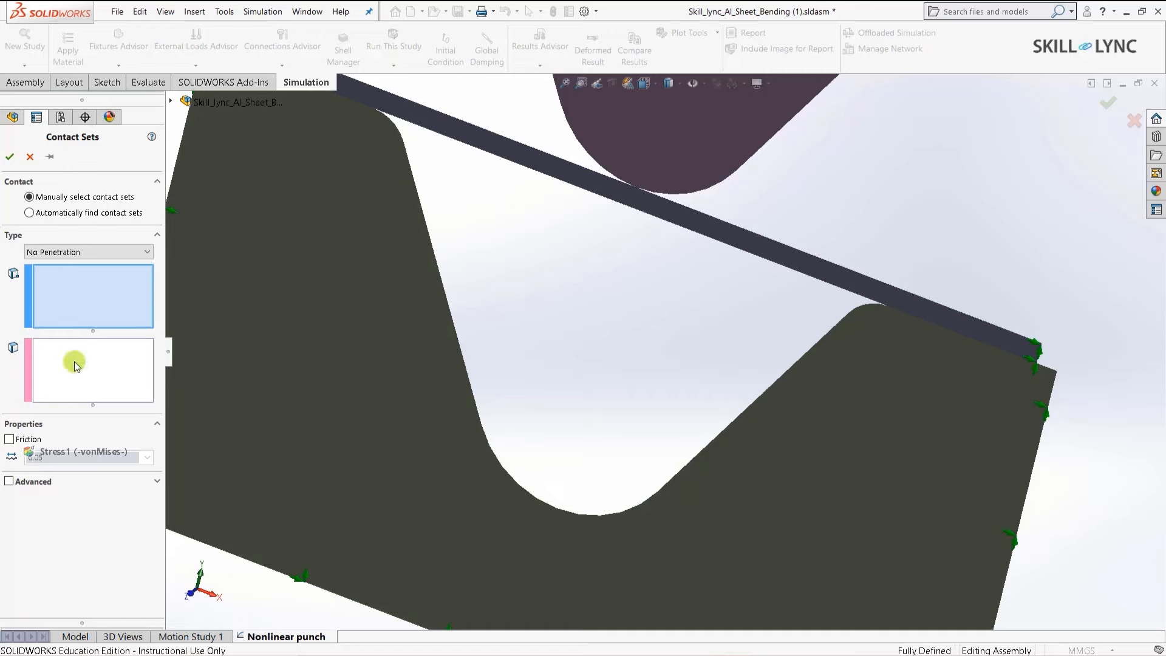
{"action": "scroll", "coordinate": [475, 472], "scroll_direction": "up", "scroll_amount": 4}
{"action": "scroll", "coordinate": [639, 306], "scroll_direction": "down", "scroll_amount": 3}
{"action": "scroll", "coordinate": [639, 306], "scroll_direction": "up", "scroll_amount": 3}
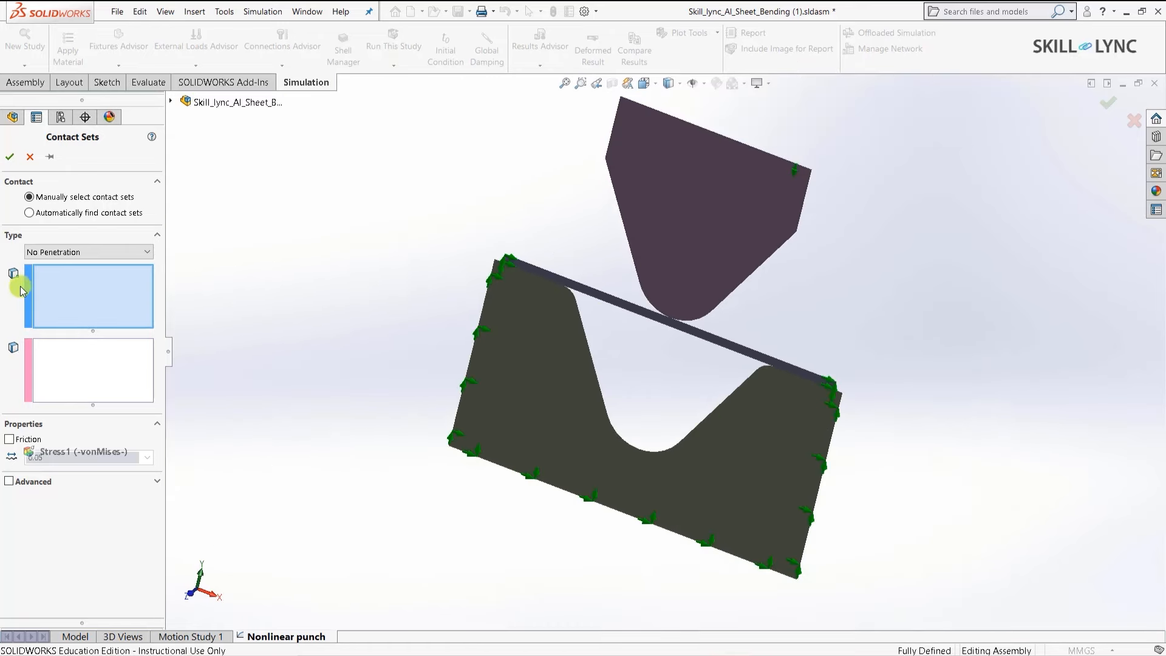
{"action": "left_click", "coordinate": [64, 285]}
{"action": "scroll", "coordinate": [706, 209], "scroll_direction": "down", "scroll_amount": 4}
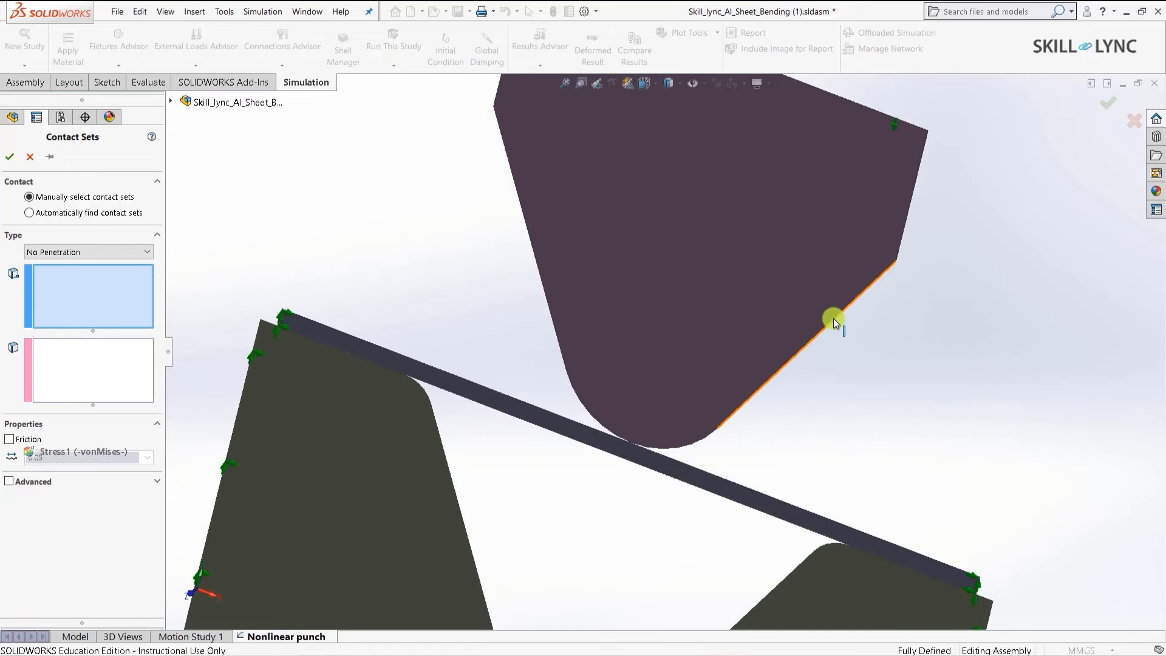
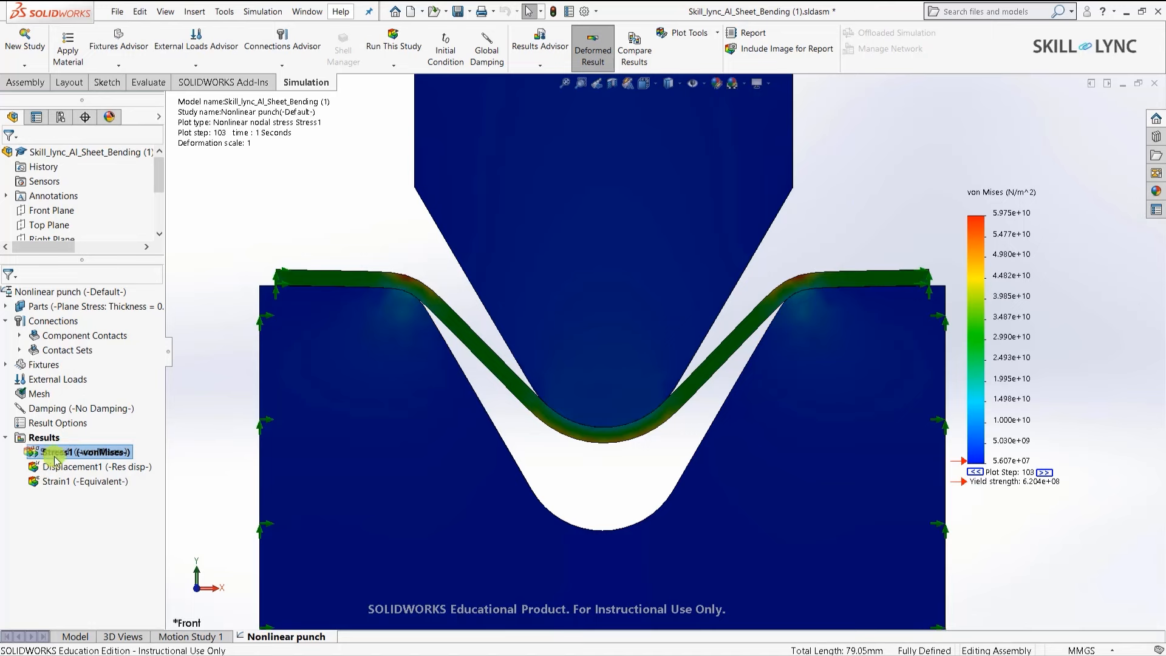
Review the displacement, strain and von Mises stress plots of the punch study, returning to the displacement plot.
{"action": "double_click", "coordinate": [96, 466]}
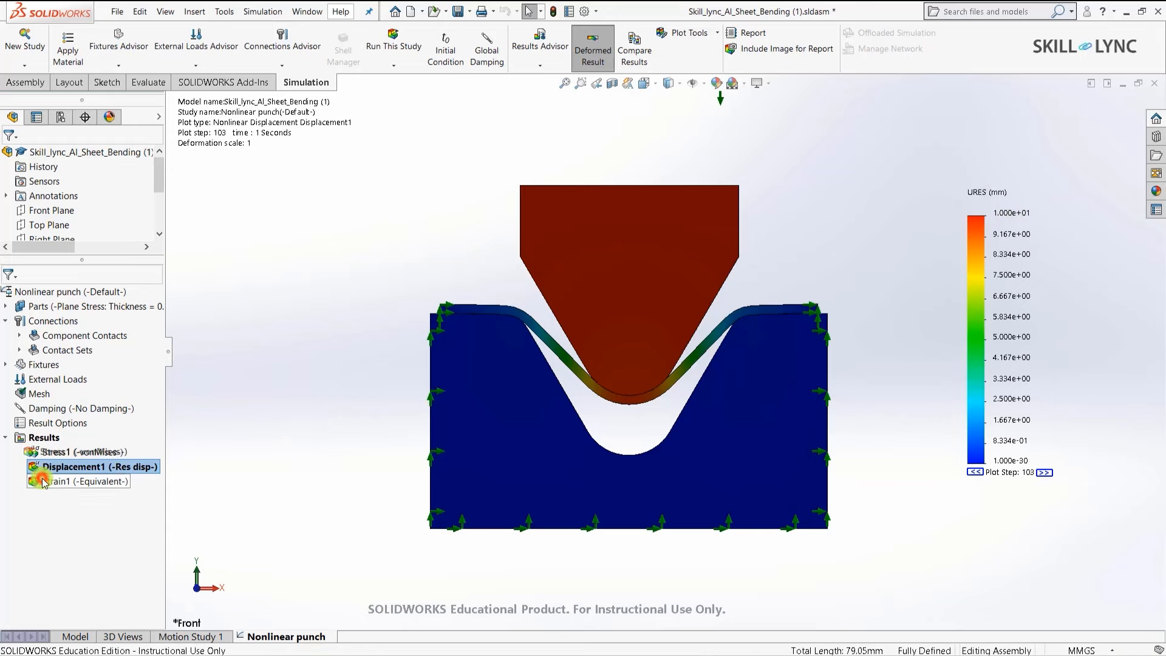
{"action": "double_click", "coordinate": [42, 479]}
{"action": "double_click", "coordinate": [91, 451]}
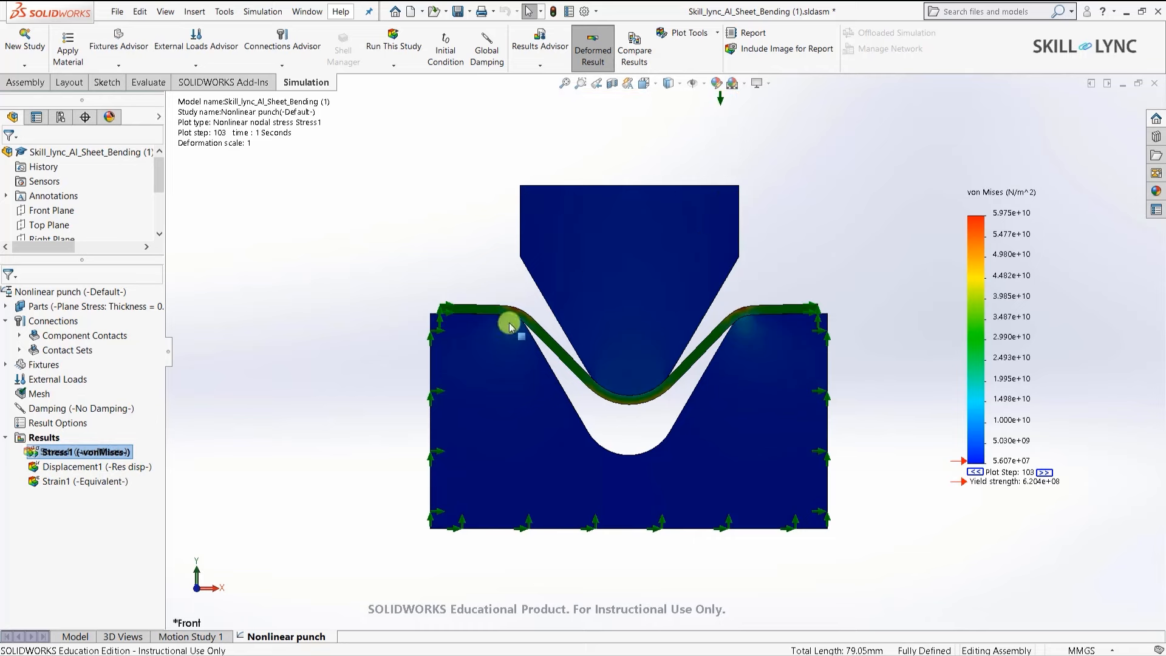
{"action": "double_click", "coordinate": [75, 468]}
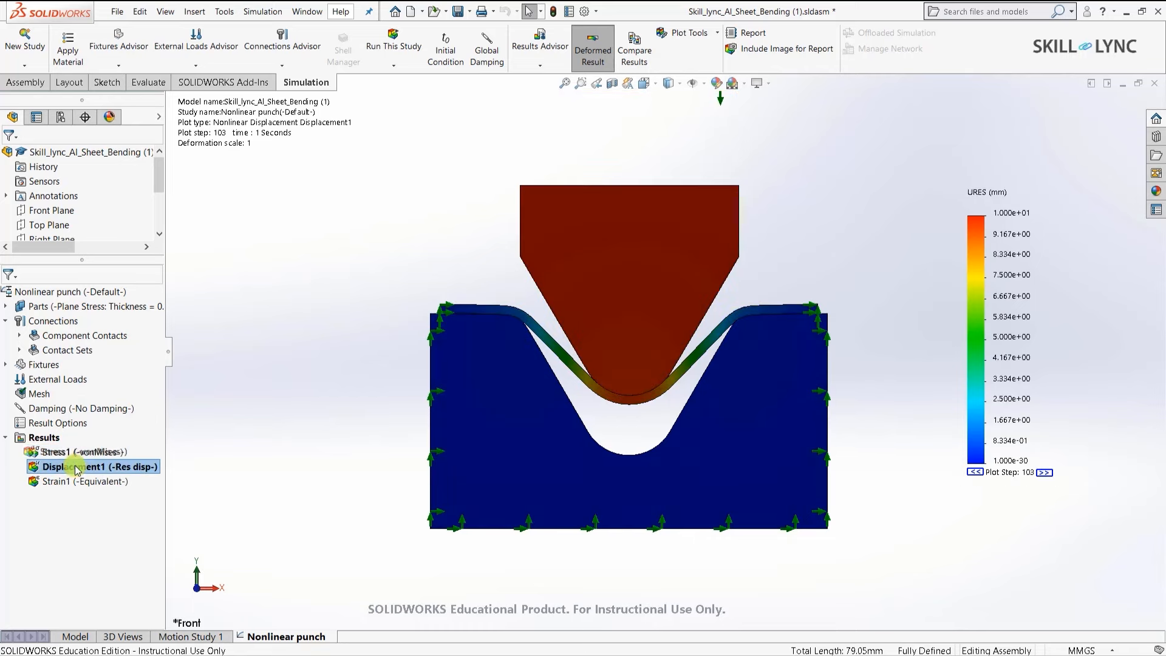
Animate the punch study's displacement plot with the playback speed raised to 200, and stop the animation.
{"action": "right_click", "coordinate": [73, 469]}
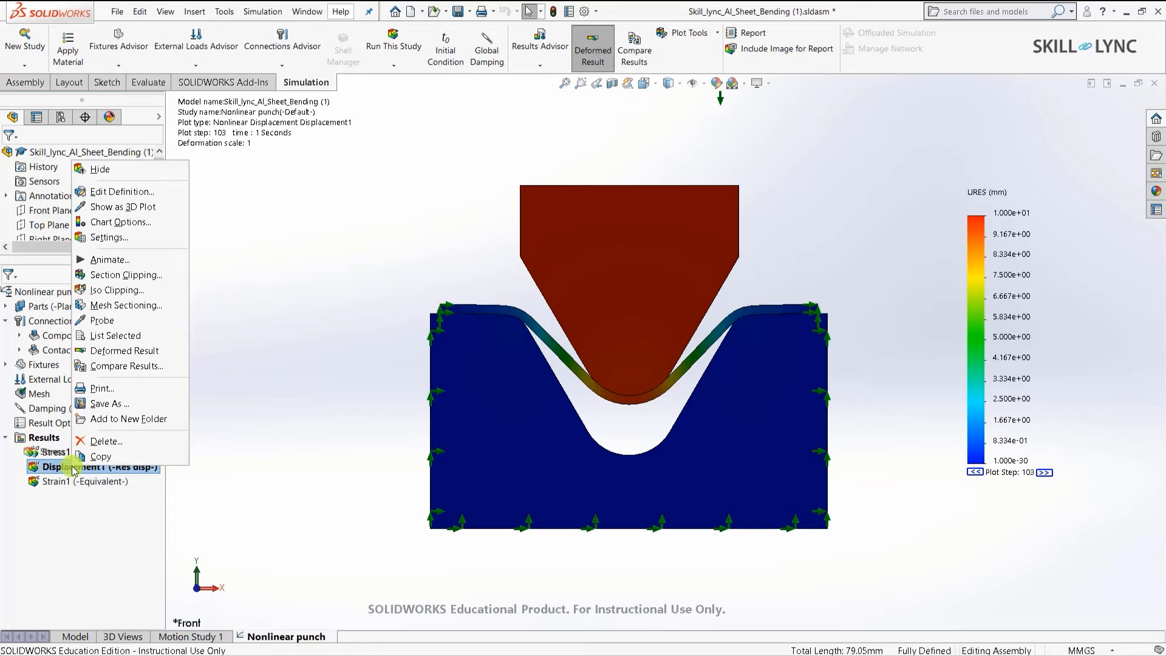
{"action": "left_click", "coordinate": [94, 260]}
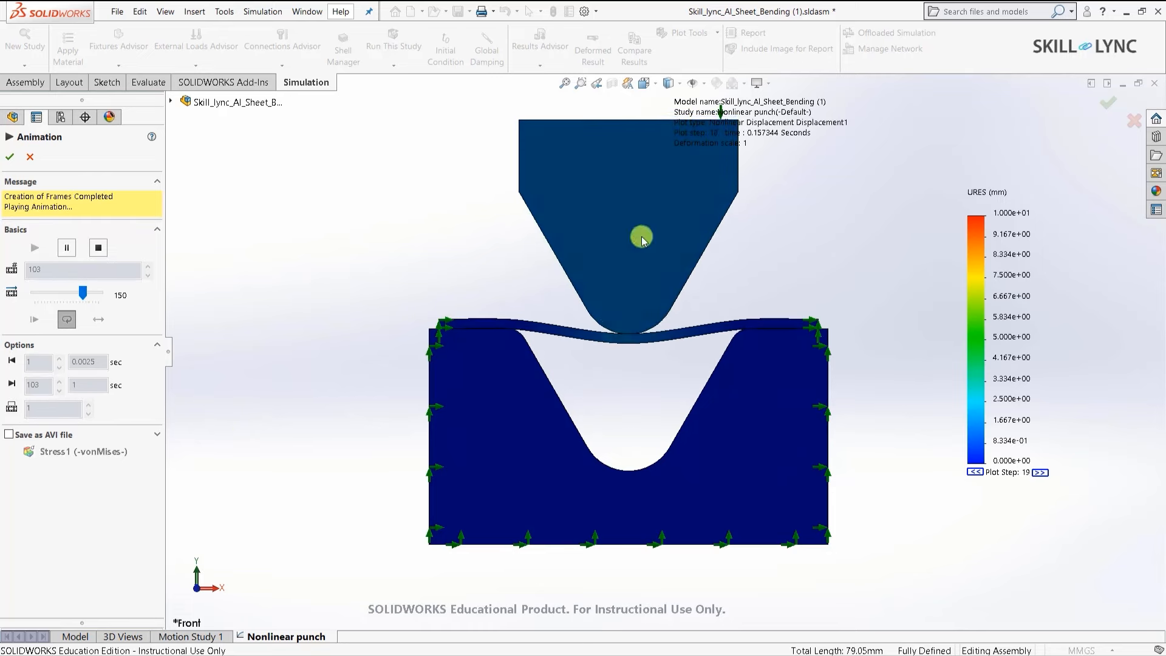
{"action": "left_click", "coordinate": [92, 297]}
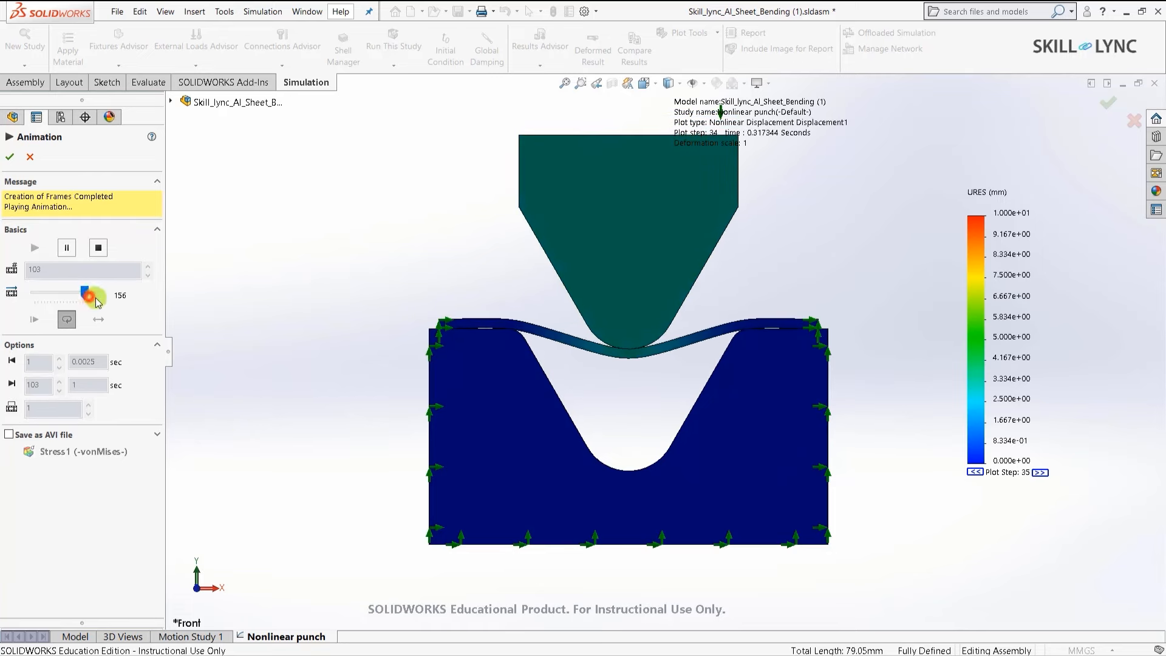
{"action": "mouse_move", "coordinate": [87, 294]}
{"action": "left_mouse_down"}
{"action": "mouse_move", "coordinate": [38, 305]}
{"action": "mouse_move", "coordinate": [100, 297]}
{"action": "left_mouse_up"}
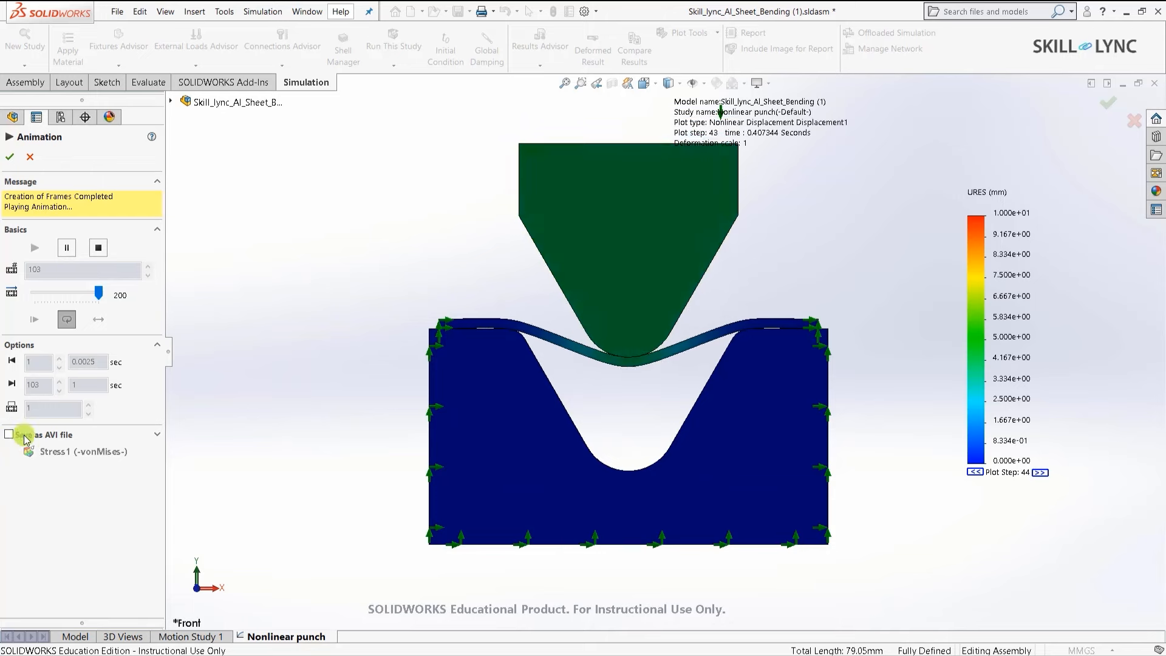
{"action": "left_click", "coordinate": [100, 248]}
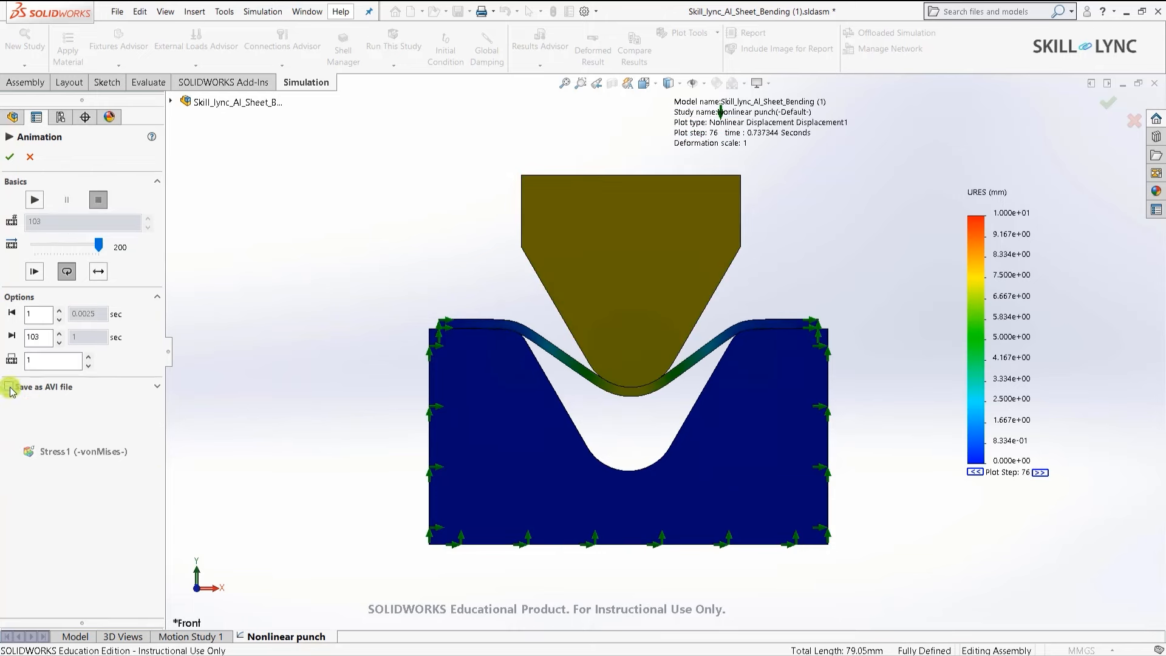
Turn on saving the displacement animation as an AVI file and leave the animation settings without accepting them.
{"action": "left_click", "coordinate": [9, 387]}
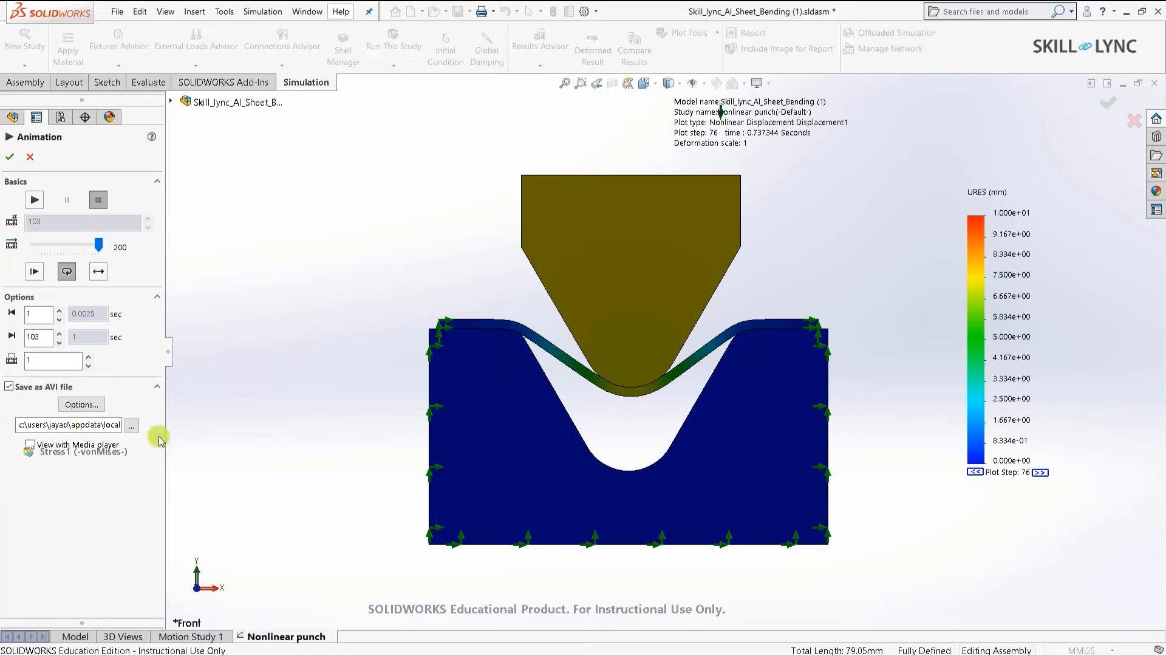
{"action": "left_click", "coordinate": [34, 200]}
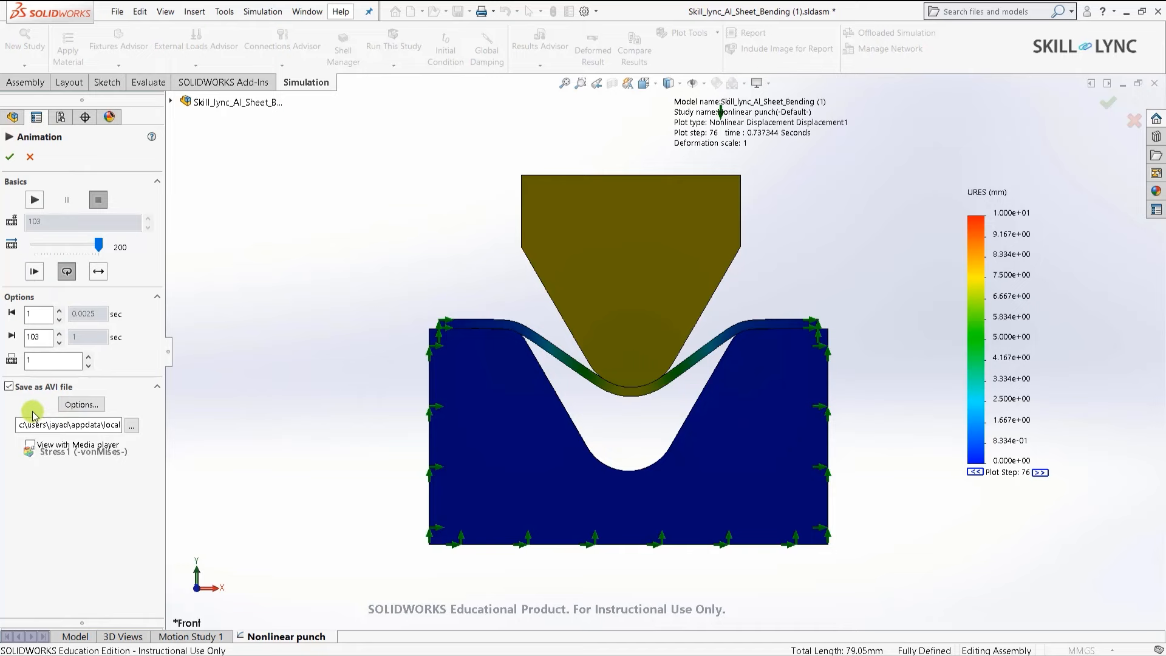
{"action": "left_click", "coordinate": [28, 157]}
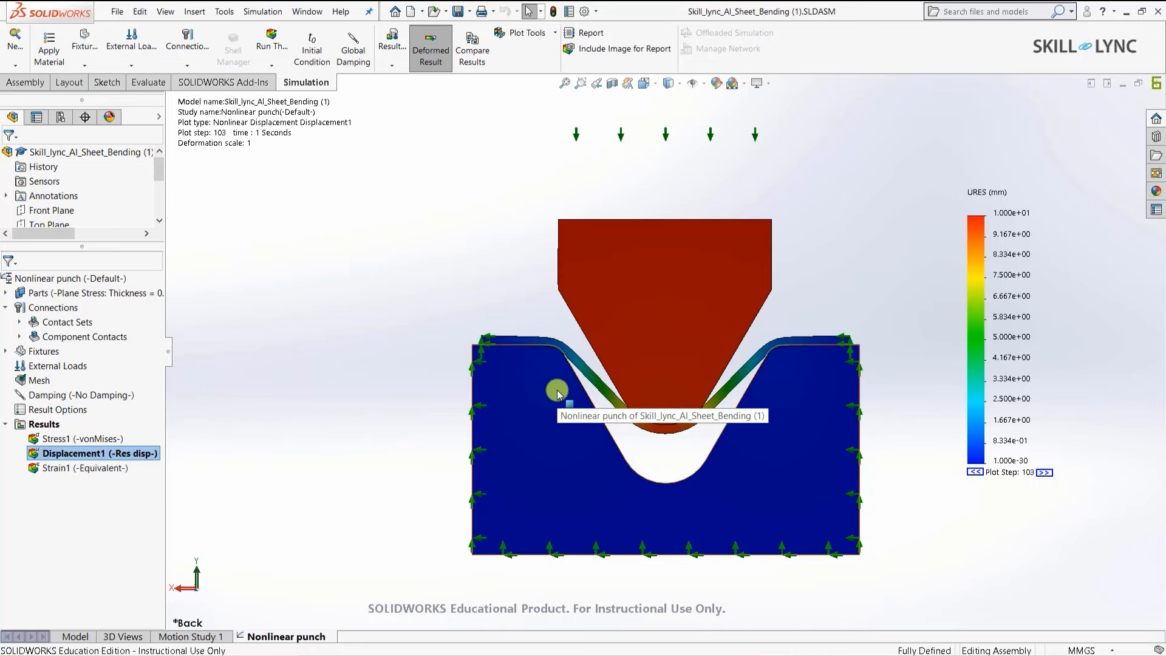
Show the displacement result as a 3D plot and view it in isometric orientation.
{"action": "right_click", "coordinate": [66, 455]}
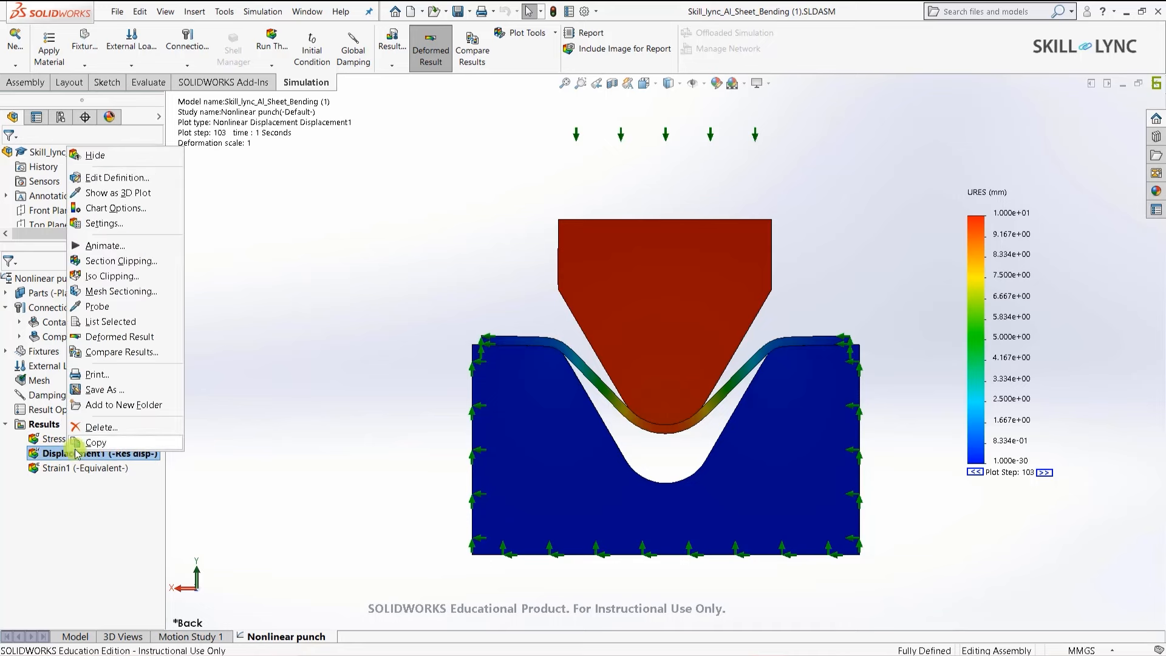
{"action": "left_click", "coordinate": [101, 193]}
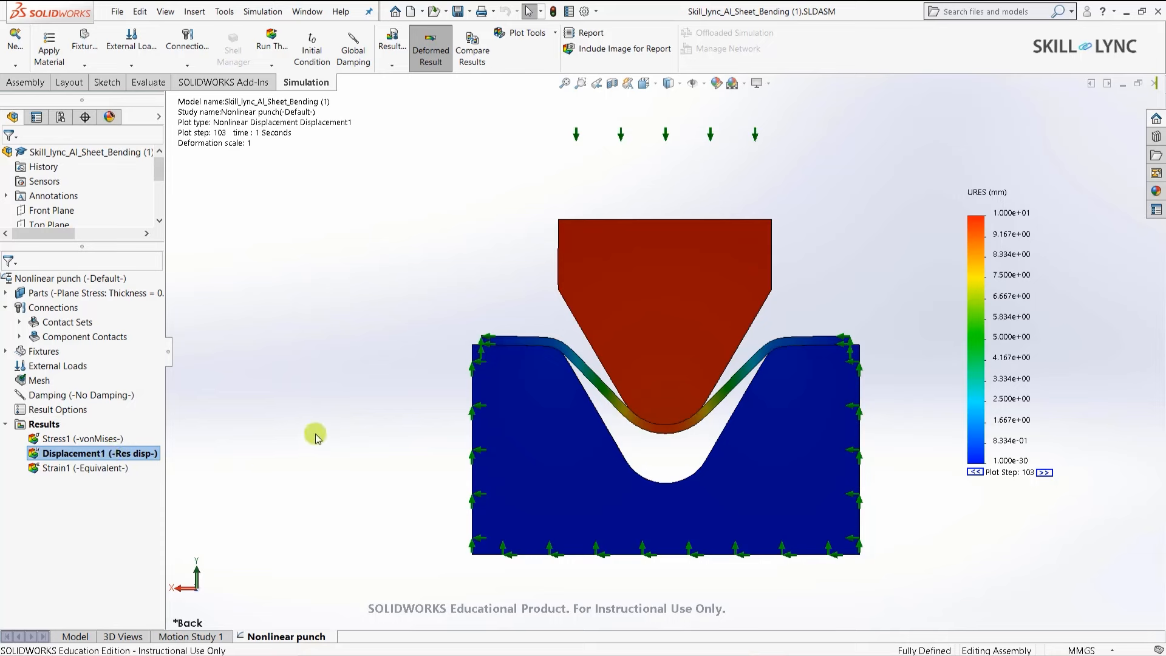
{"action": "key", "text": "ctrl+7"}
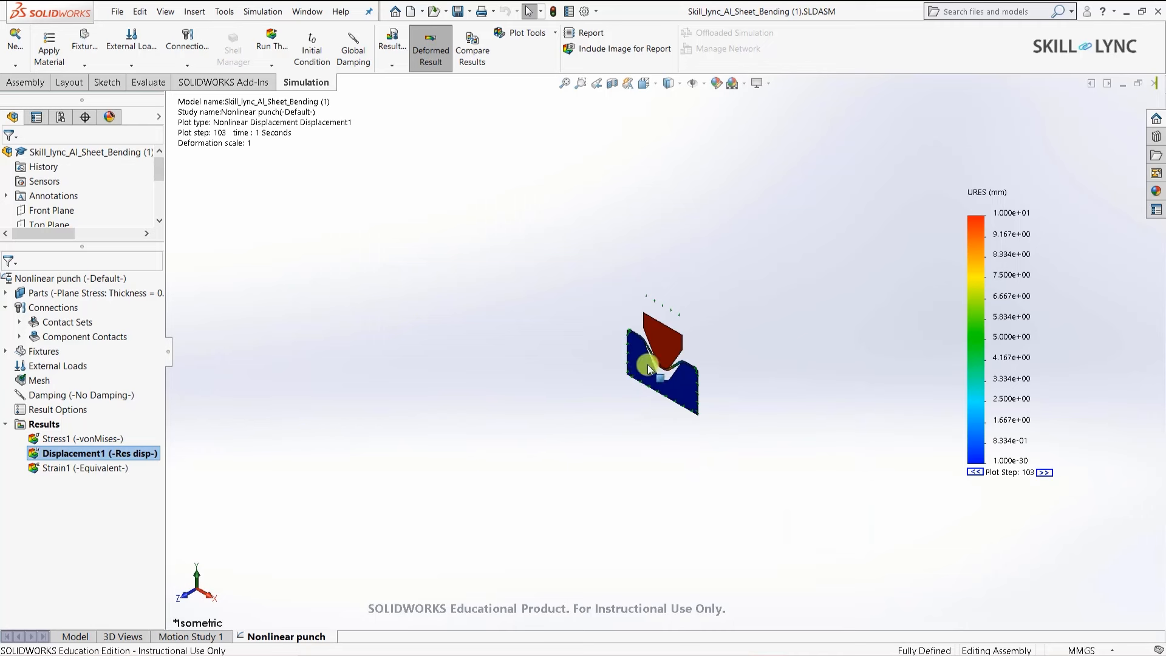
{"action": "scroll", "coordinate": [666, 366], "scroll_direction": "down", "scroll_amount": 2}
{"action": "scroll", "coordinate": [723, 338], "scroll_direction": "down", "scroll_amount": 2}
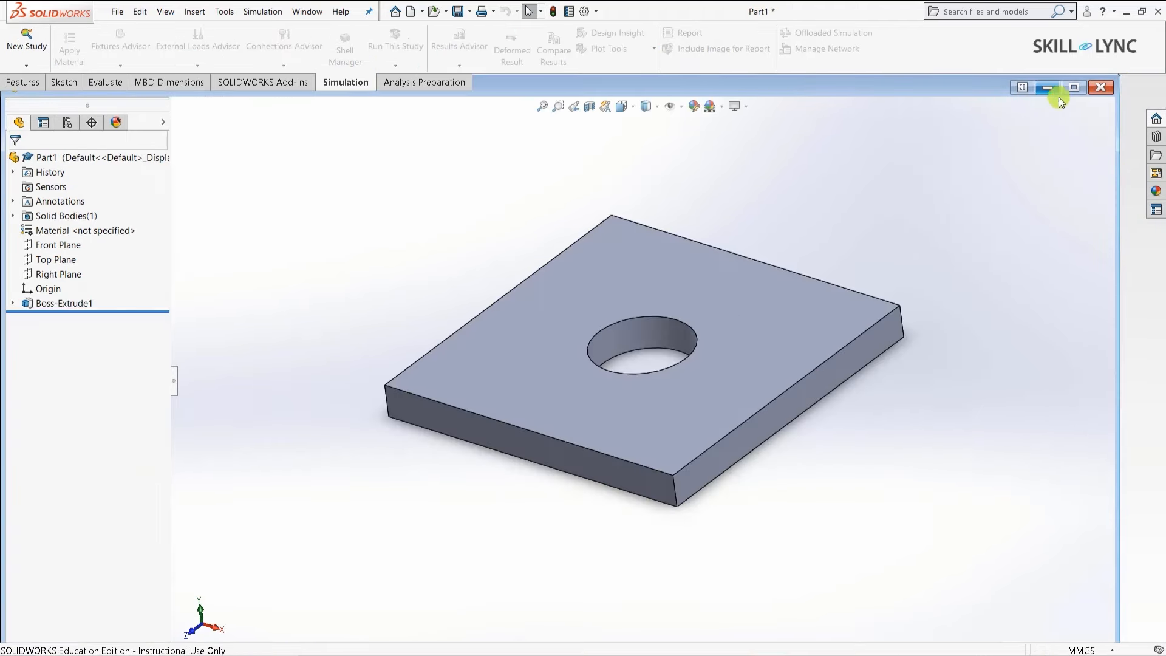
Maximize the document of the plate with the central hole and open its Static 1 study.
{"action": "left_click", "coordinate": [1073, 87]}
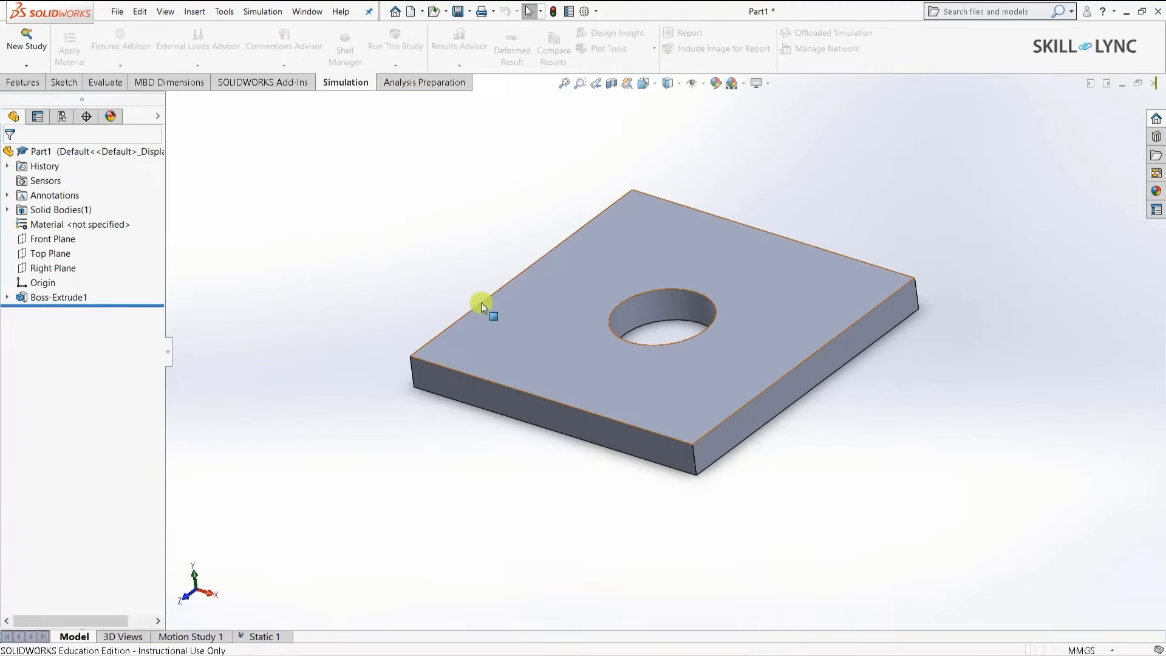
{"action": "left_click", "coordinate": [263, 636]}
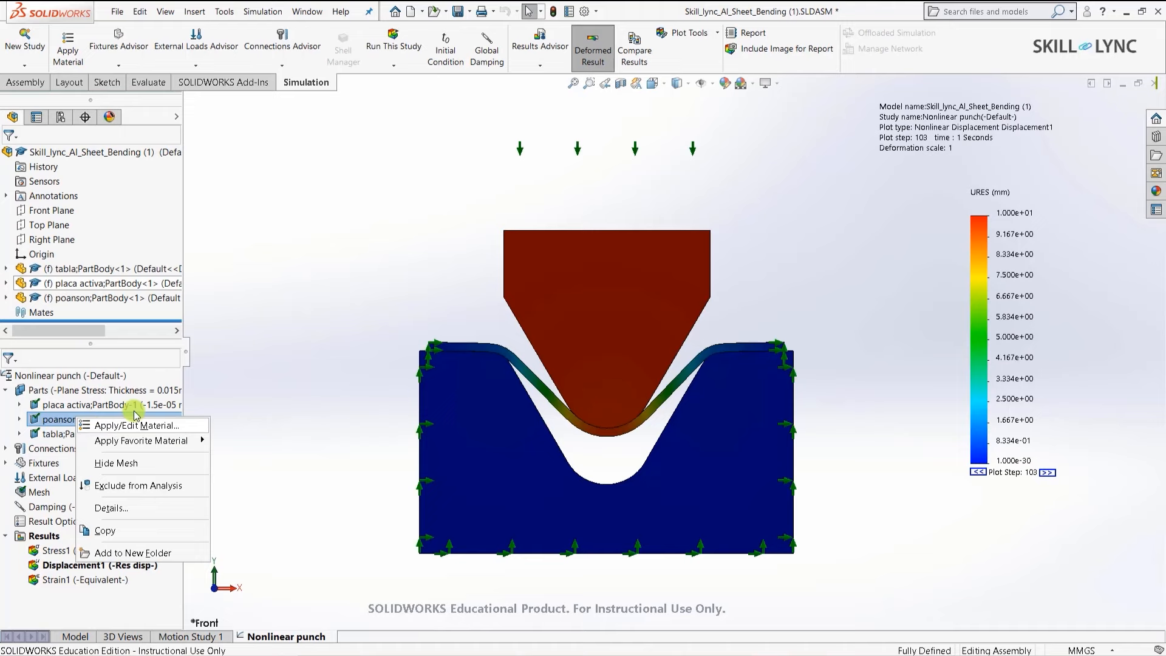
Open the material definition of the poanson punch body and examine the Alloy Steel properties under the Linear Elastic Orthotropic model.
{"action": "left_click", "coordinate": [331, 323]}
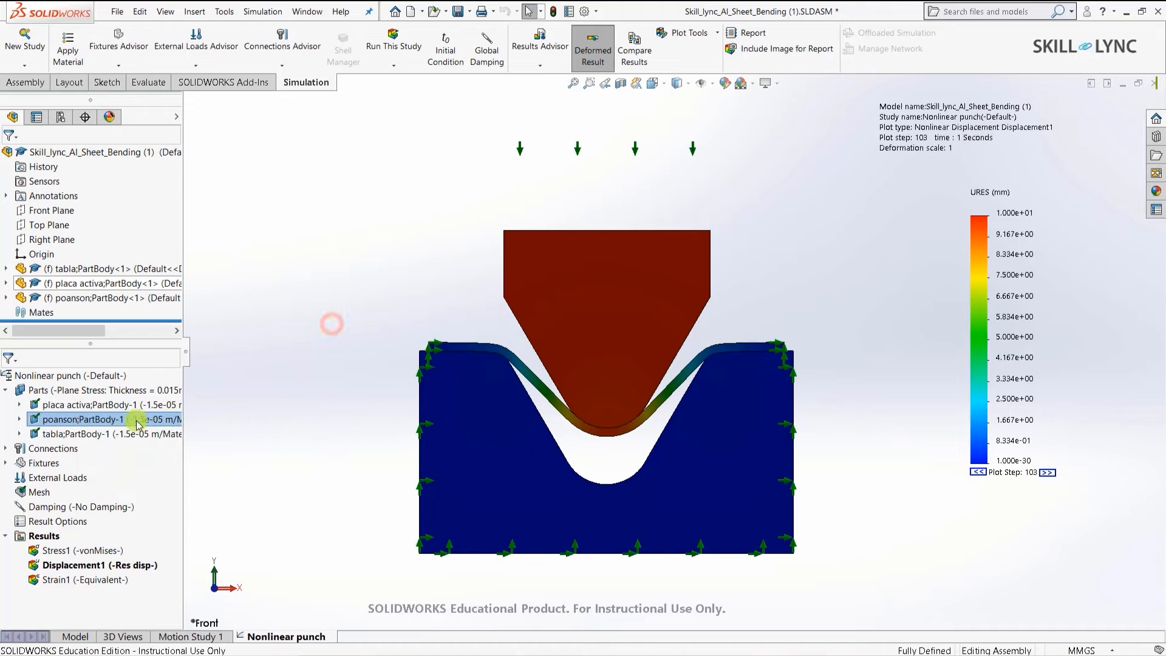
{"action": "right_click", "coordinate": [64, 421]}
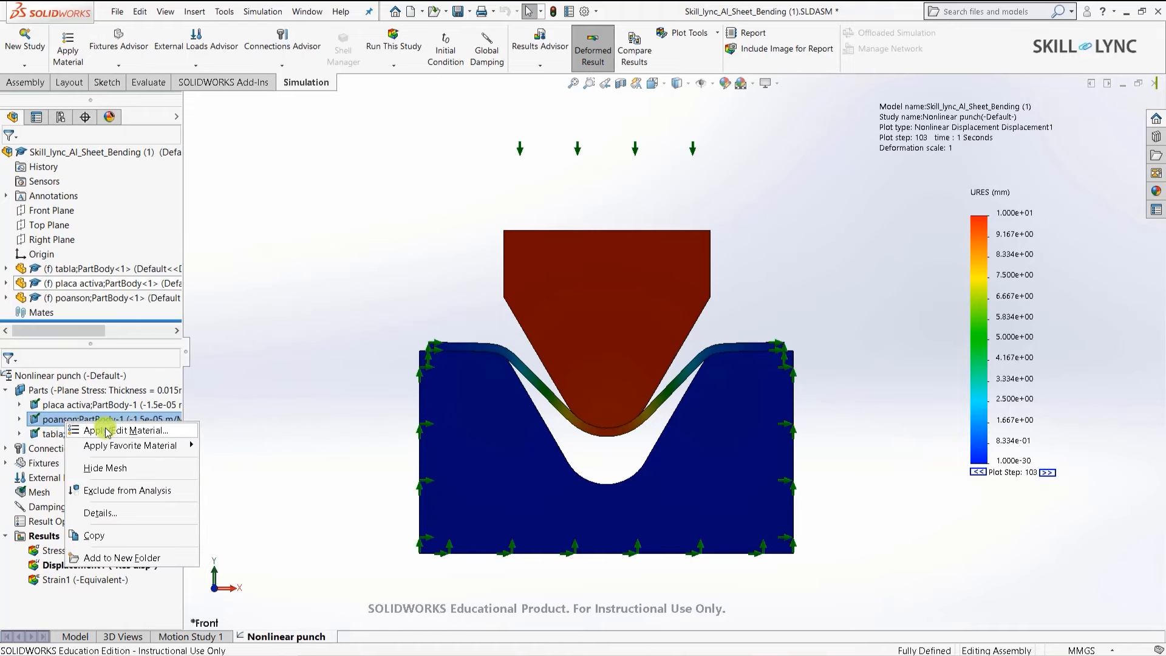
{"action": "left_click", "coordinate": [107, 431]}
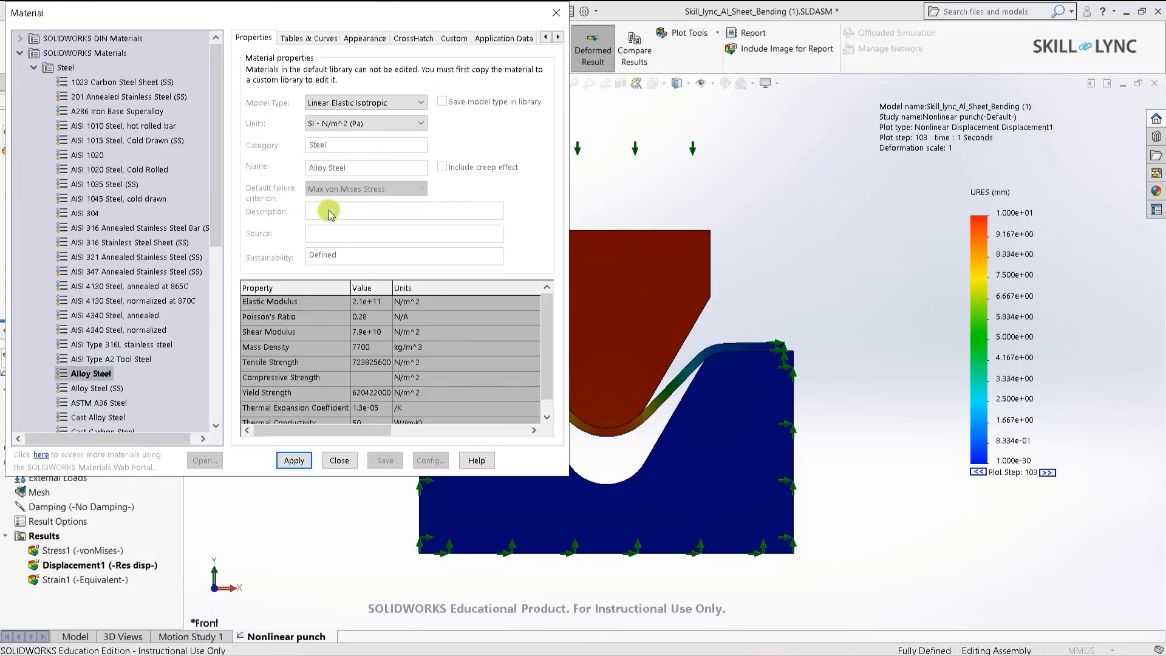
{"action": "left_click", "coordinate": [354, 102]}
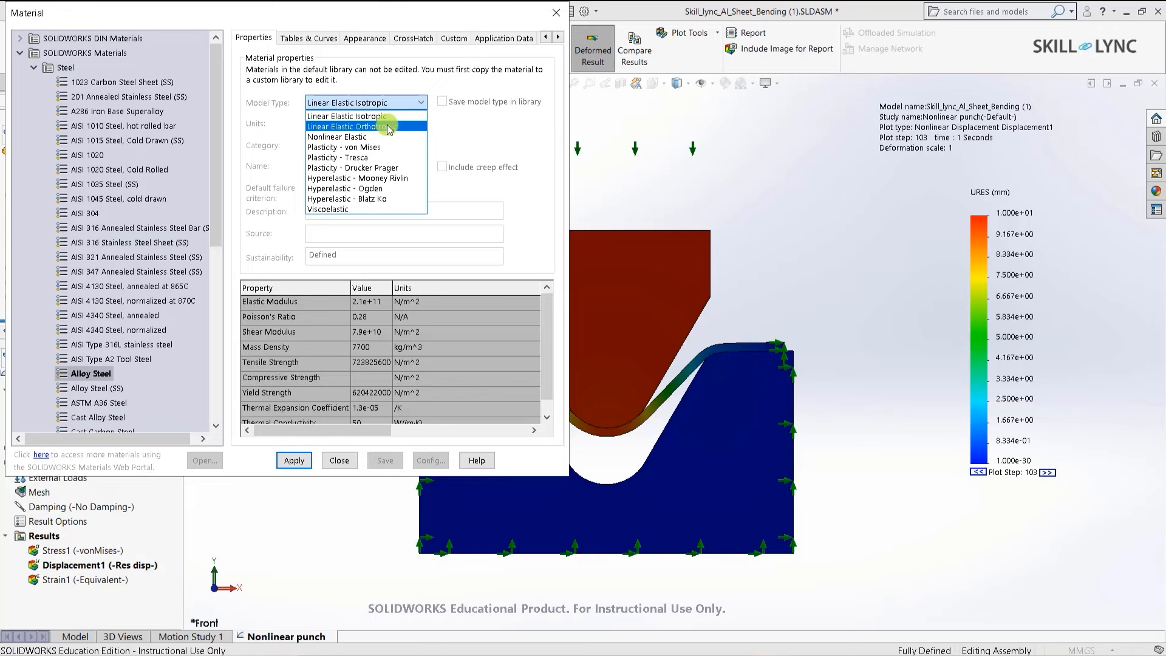
{"action": "left_click", "coordinate": [389, 126]}
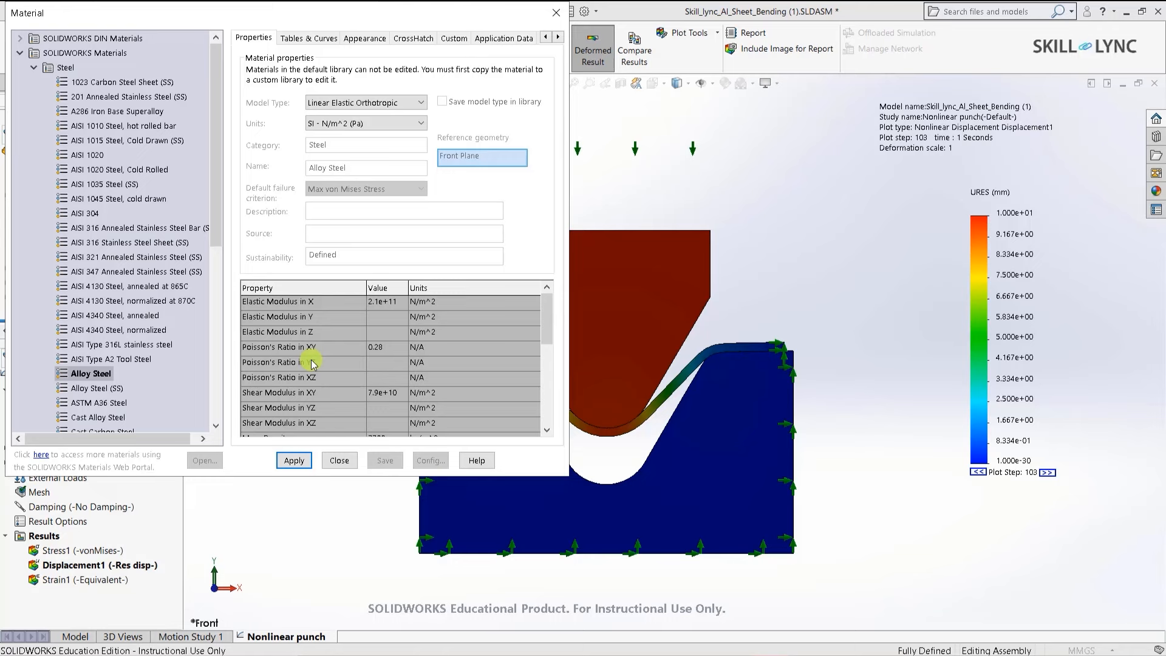
Examine the Alloy Steel properties required by the Nonlinear Elastic and Plasticity - von Mises models.
{"action": "left_click", "coordinate": [368, 103]}
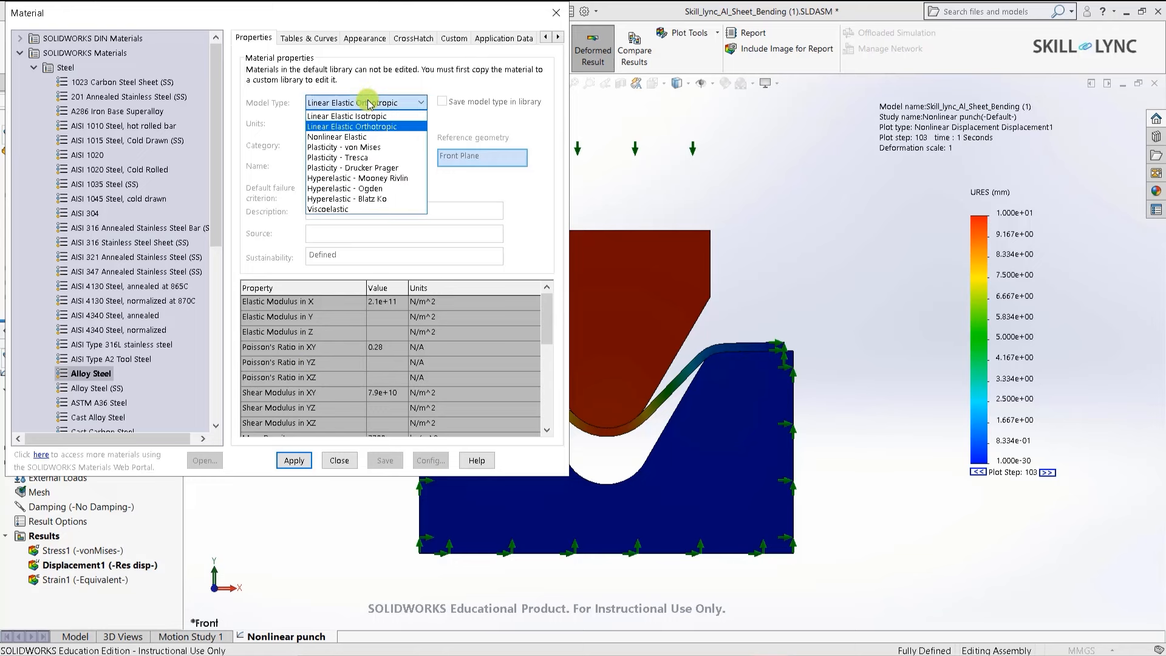
{"action": "left_click", "coordinate": [361, 137]}
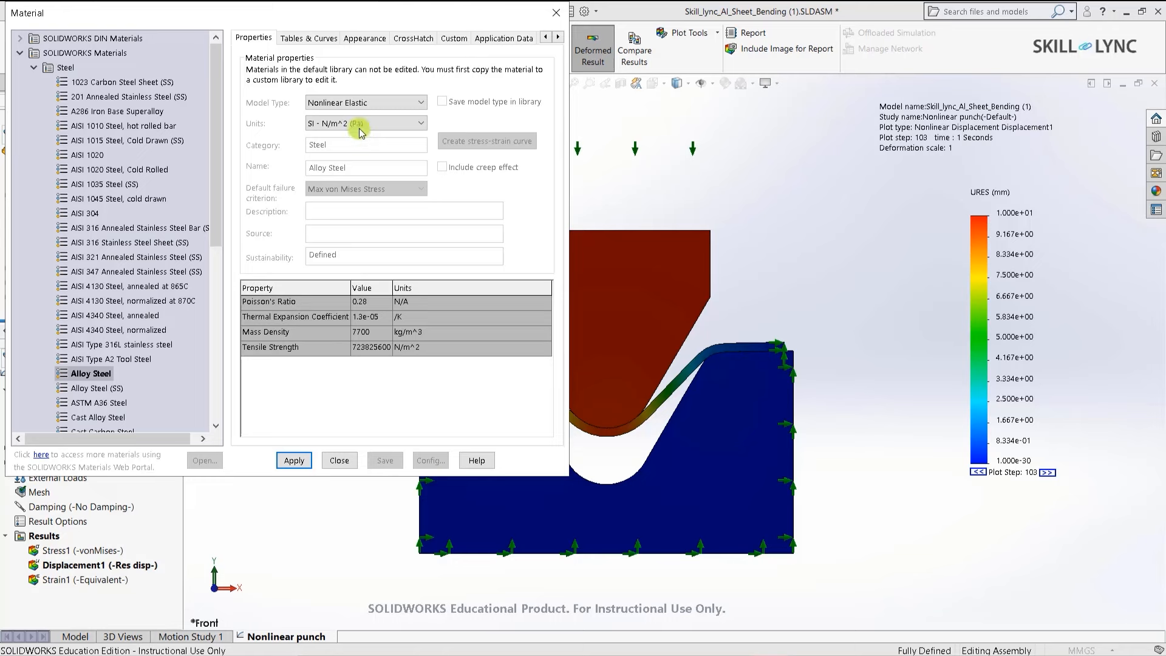
{"action": "left_click", "coordinate": [377, 105]}
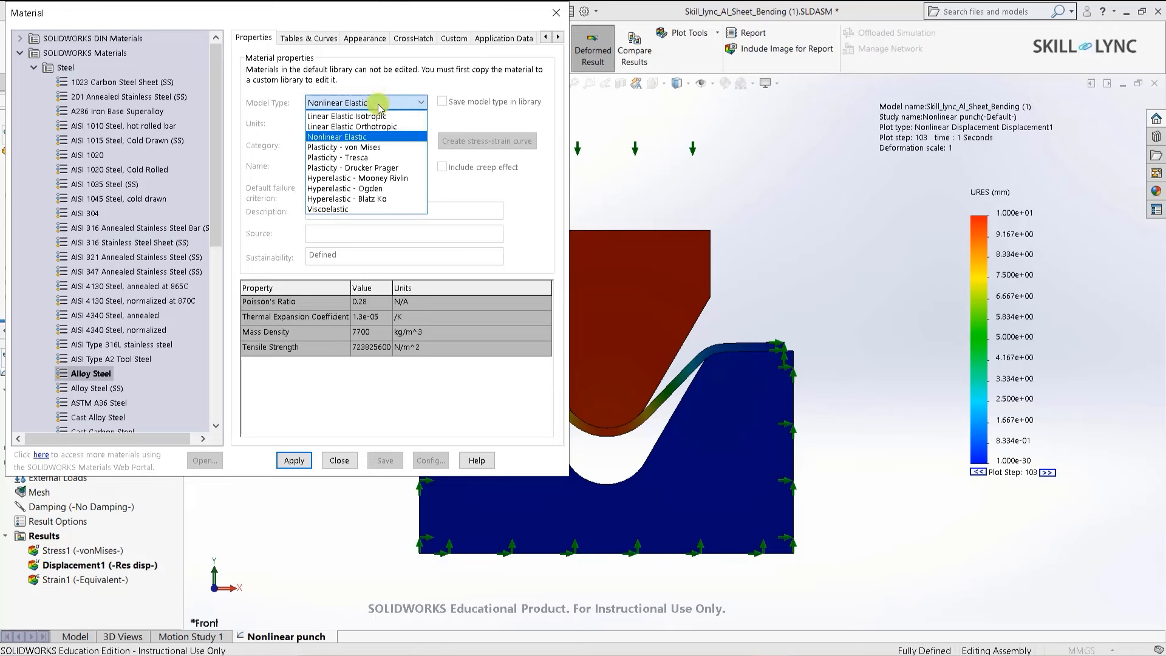
{"action": "left_click", "coordinate": [369, 148]}
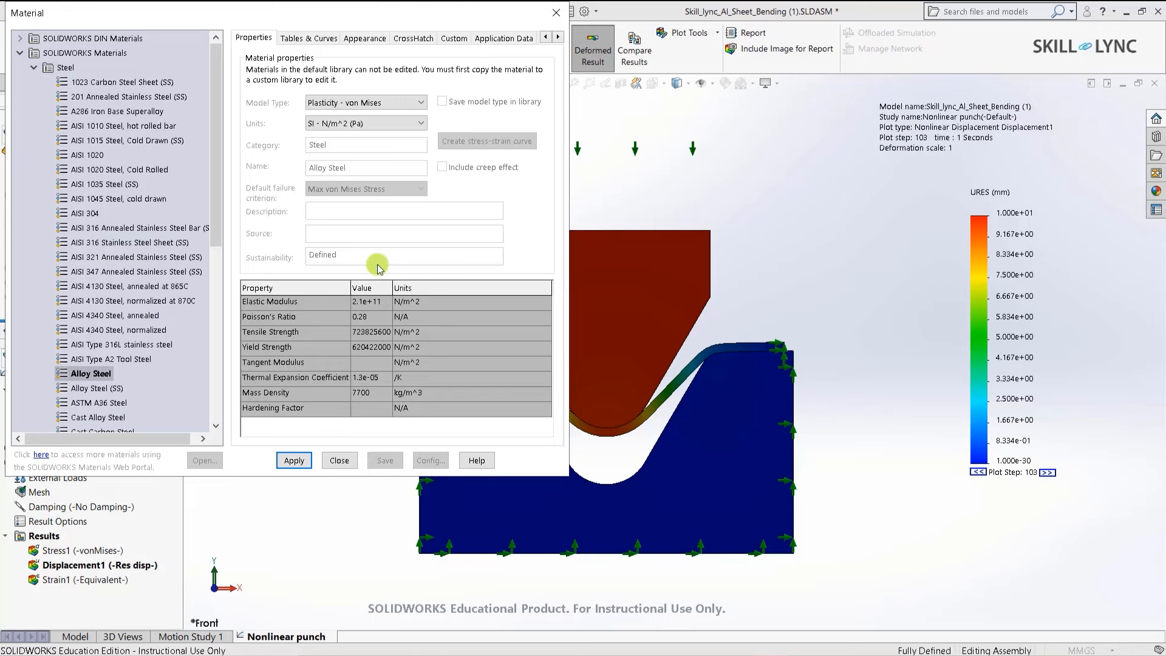
Examine the Plasticity - Tresca, Plasticity - Drucker Prager and remaining model types, and close the material definition without applying changes.
{"action": "left_click", "coordinate": [419, 102]}
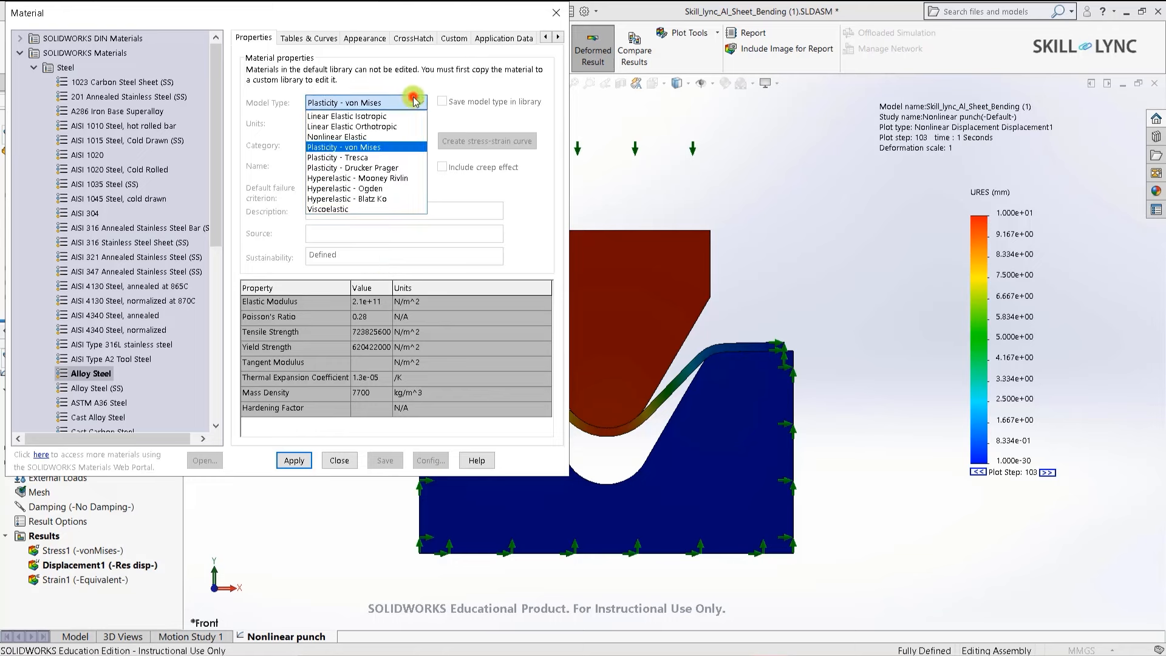
{"action": "left_click", "coordinate": [396, 158]}
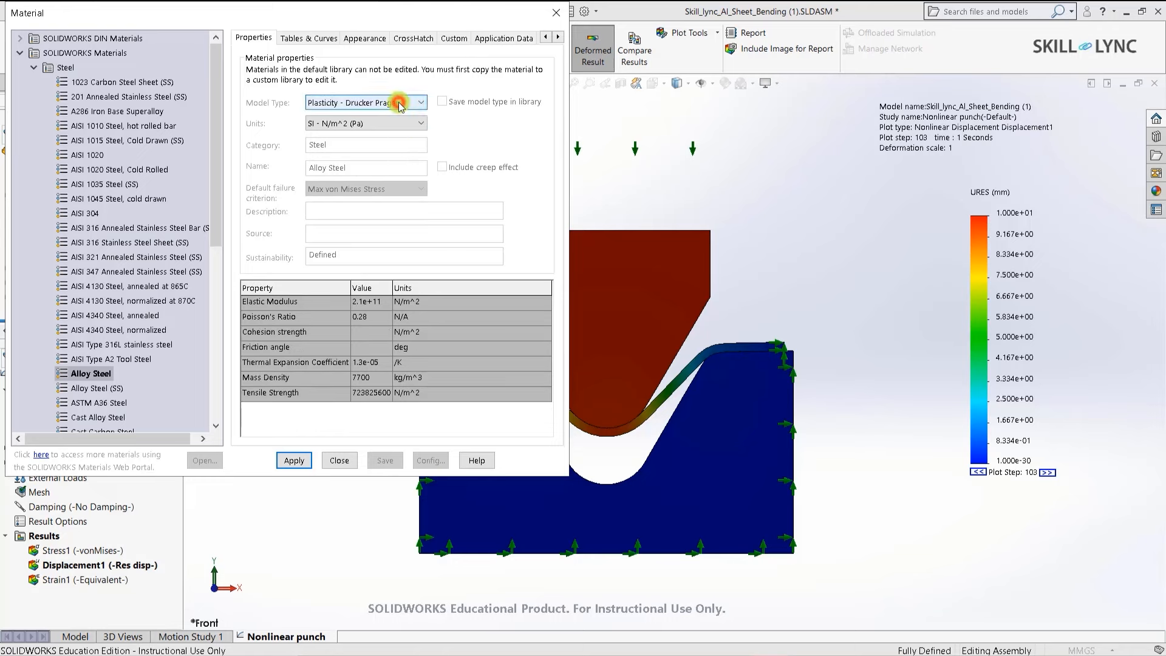
{"action": "left_click", "coordinate": [398, 102]}
{"action": "left_click", "coordinate": [388, 168]}
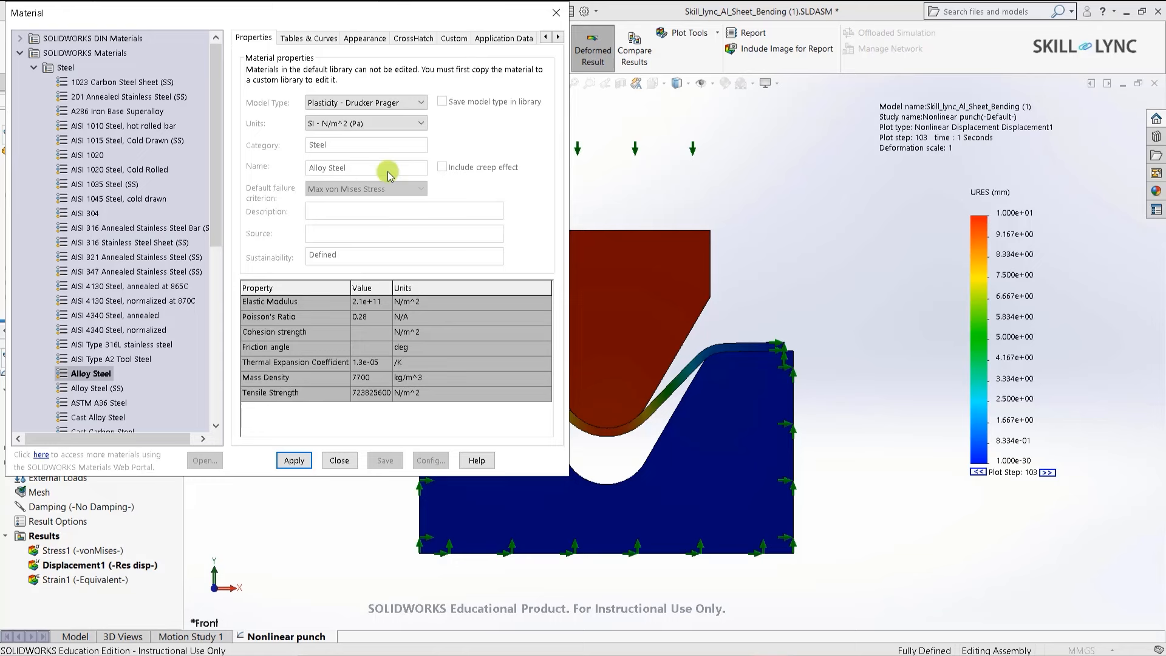
{"action": "left_click", "coordinate": [388, 103]}
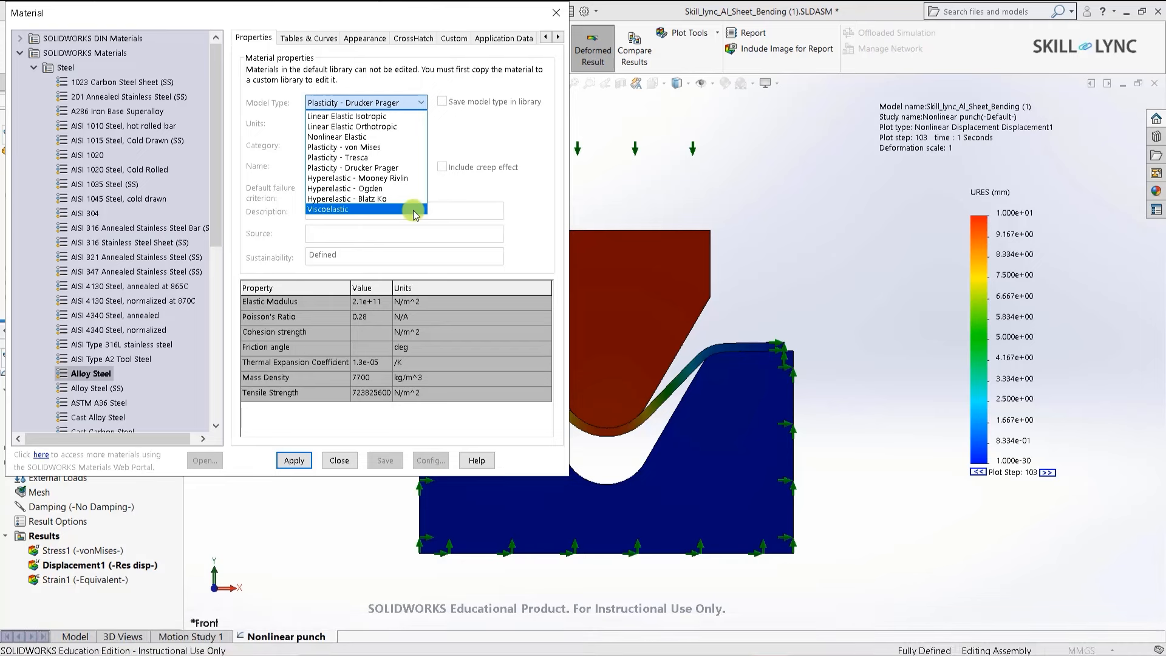
{"action": "left_click", "coordinate": [556, 12]}
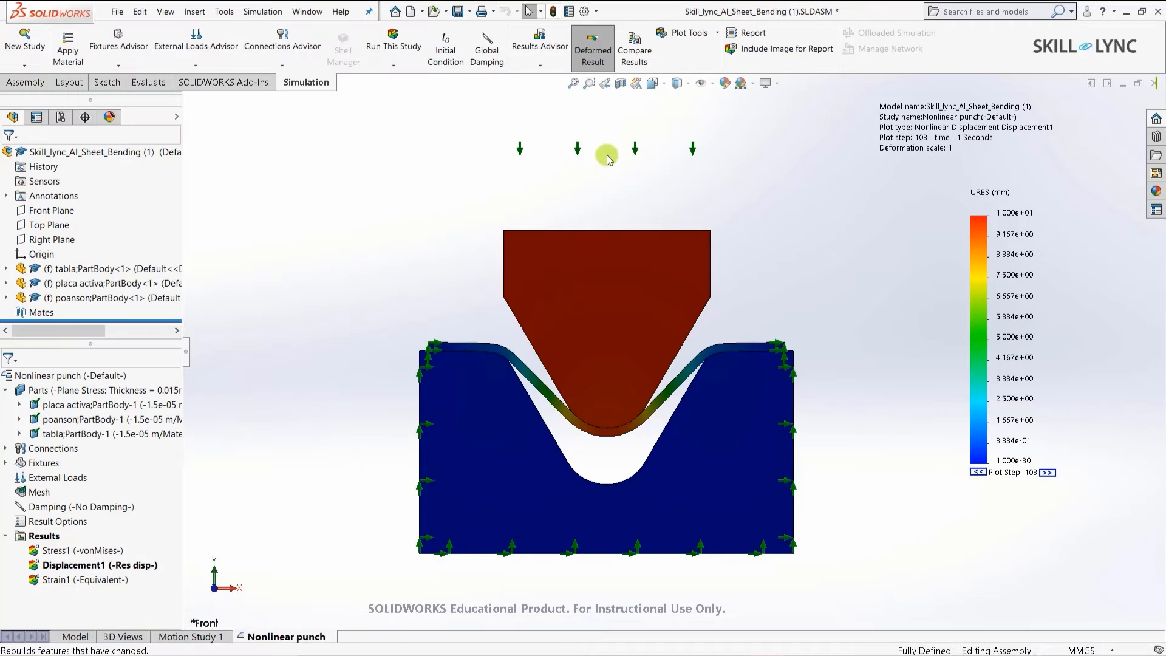